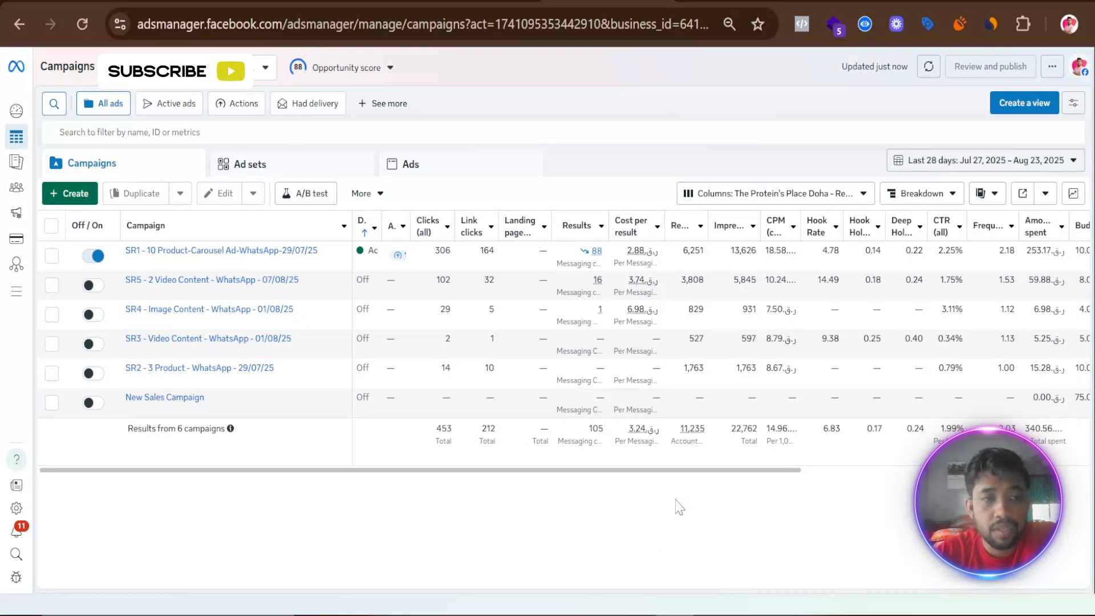
- Create a new campaign with the Auction buying type and the Sales objective
left_click(71, 194)
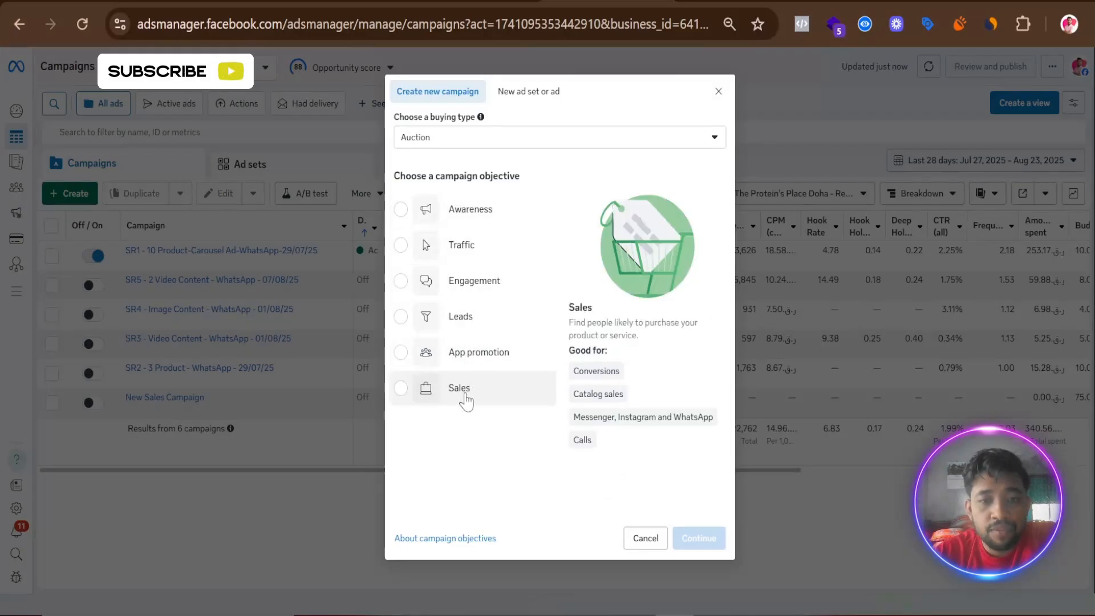
left_click(465, 393)
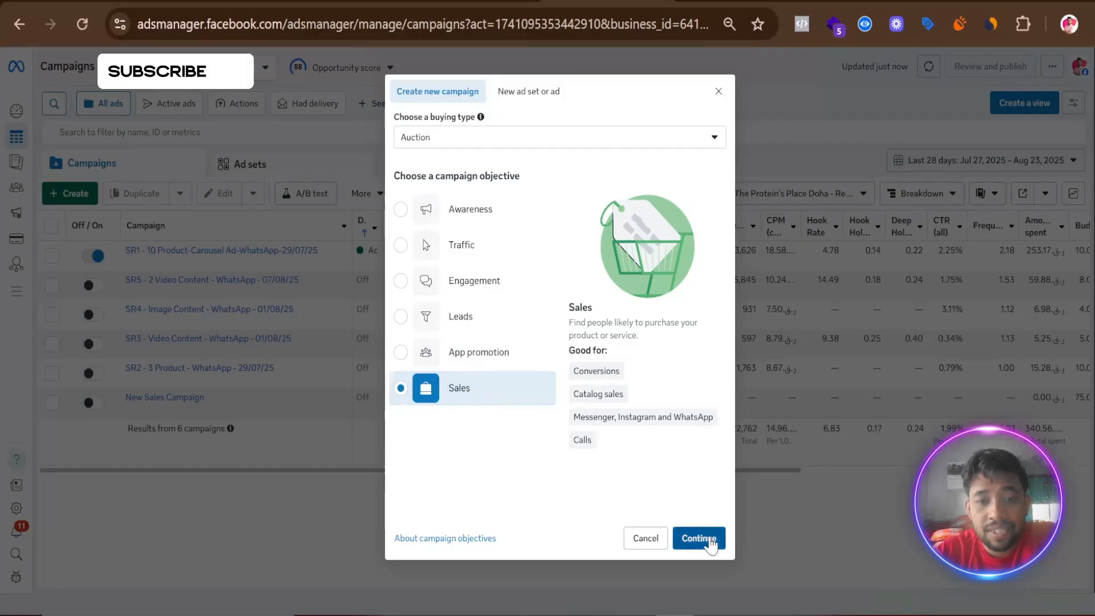
left_click(699, 536)
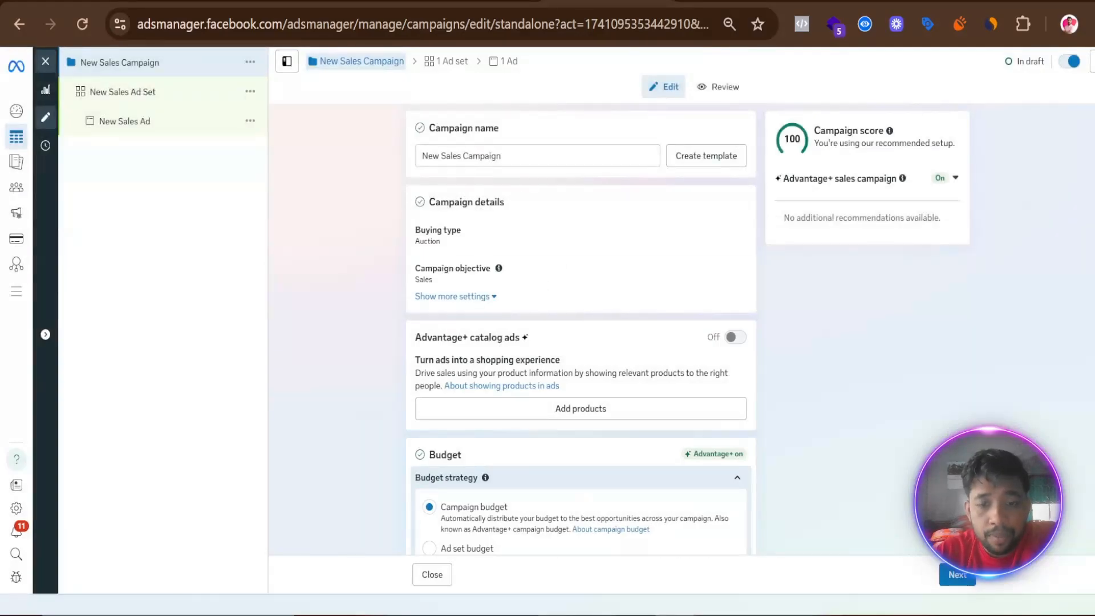
- Rename the campaign as "SR6 - Image or Video - WhatsApp - 24/08/25", using the name copied from the prepared text in another window
key("alt+Tab")
left_click_drag(668, 539, 374, 538)
right_click(435, 540)
left_click(471, 333)
key("alt+Tab")
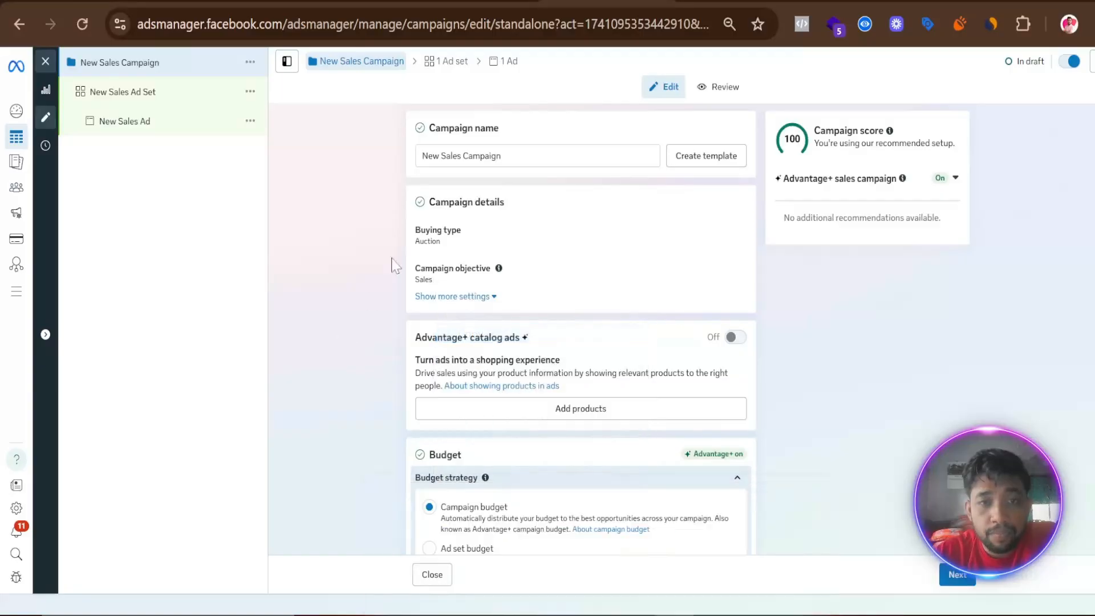
left_click(649, 156)
key("ctrl+a")
right_click(448, 155)
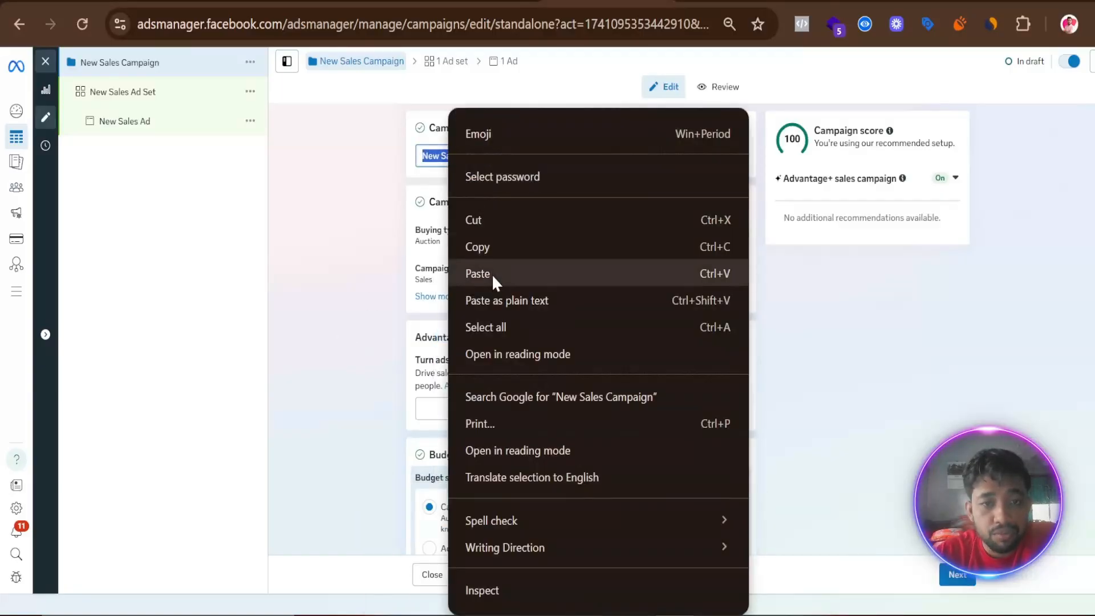
left_click(490, 274)
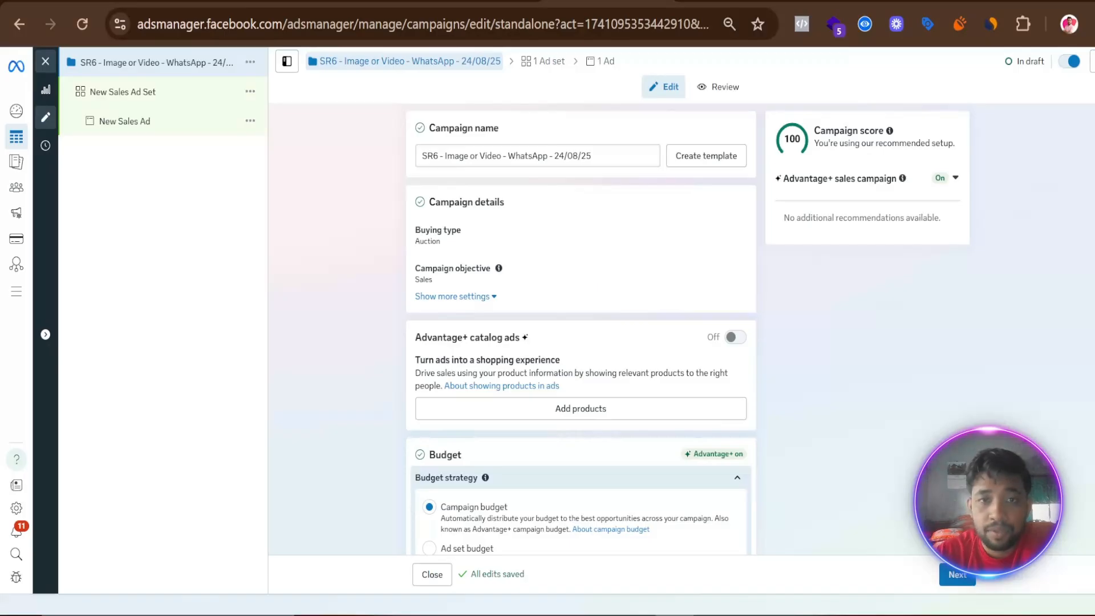
- Expand the additional settings in the campaign details to view the campaign spending limit
scroll(337, 364, "down", 3)
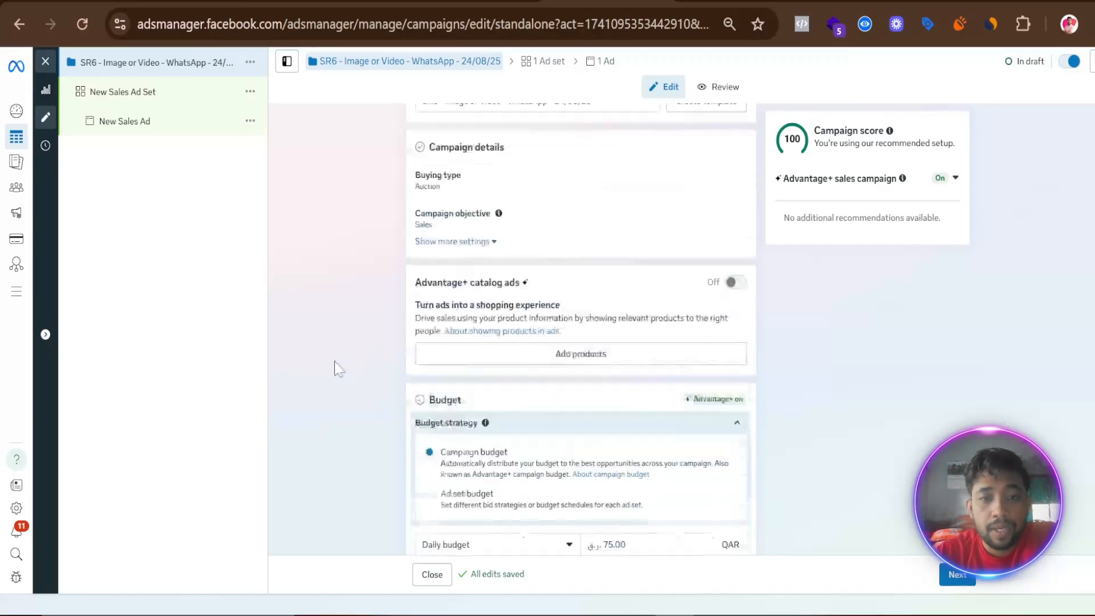
scroll(342, 342, "up", 3)
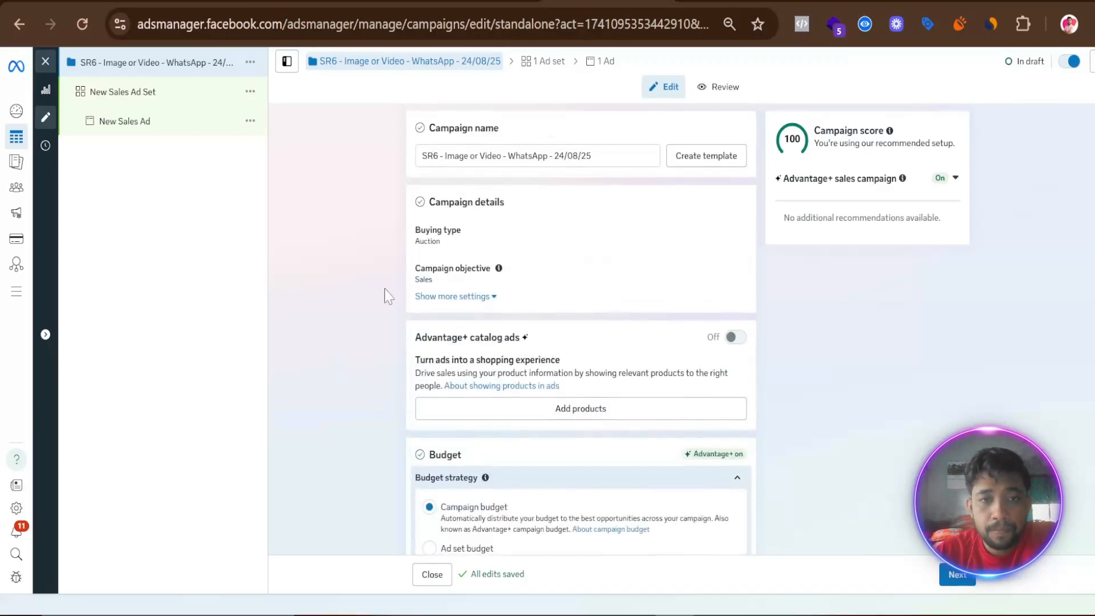
left_click(481, 298)
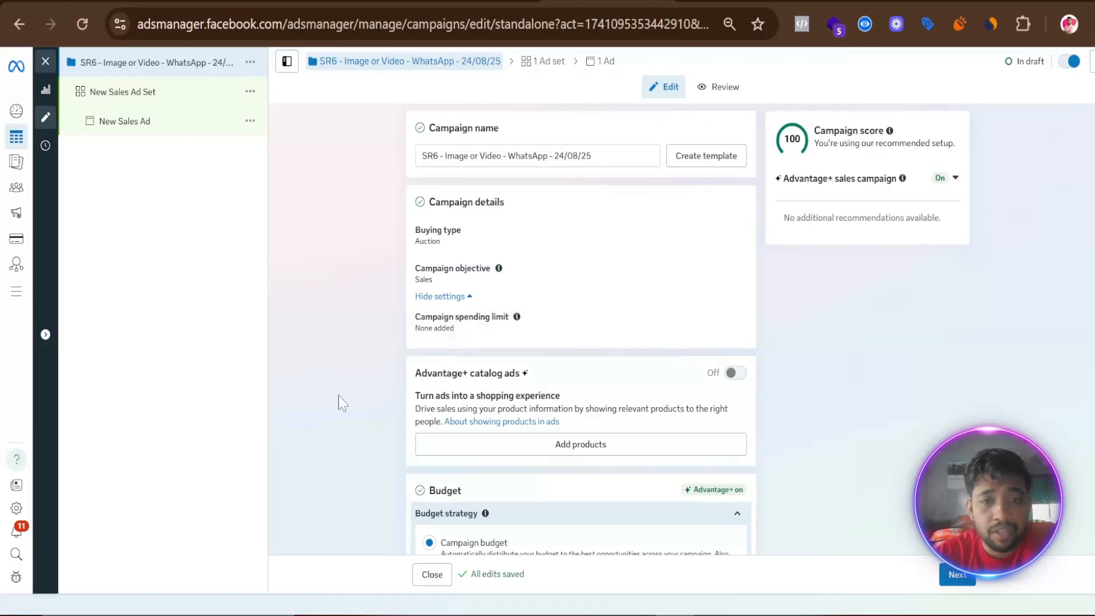
- Set the campaign's daily budget to 15.00 QAR
scroll(342, 402, "down", 5)
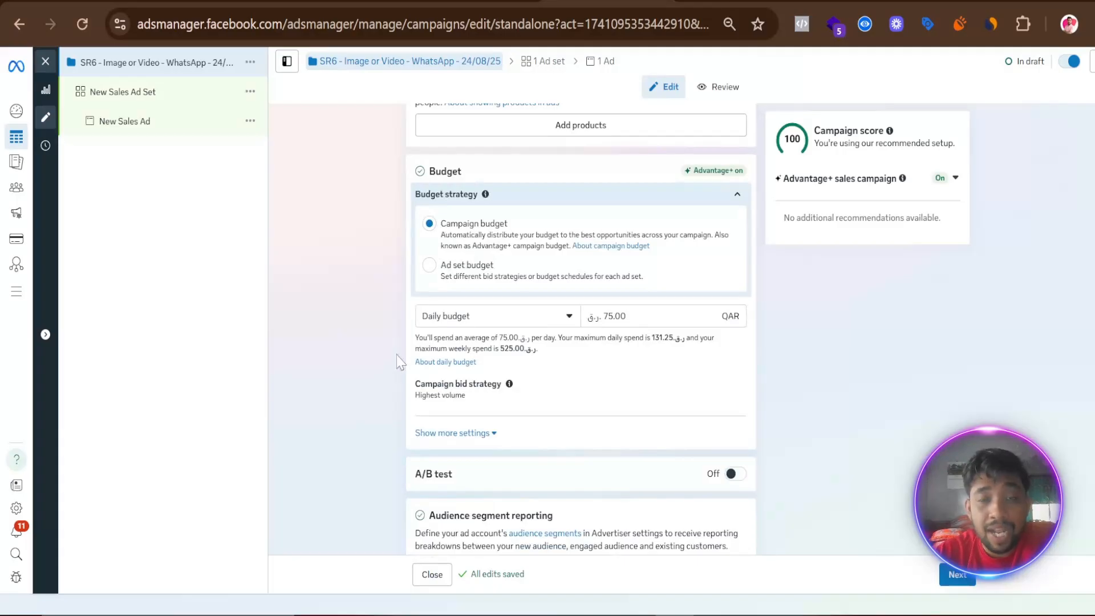
left_click(608, 316)
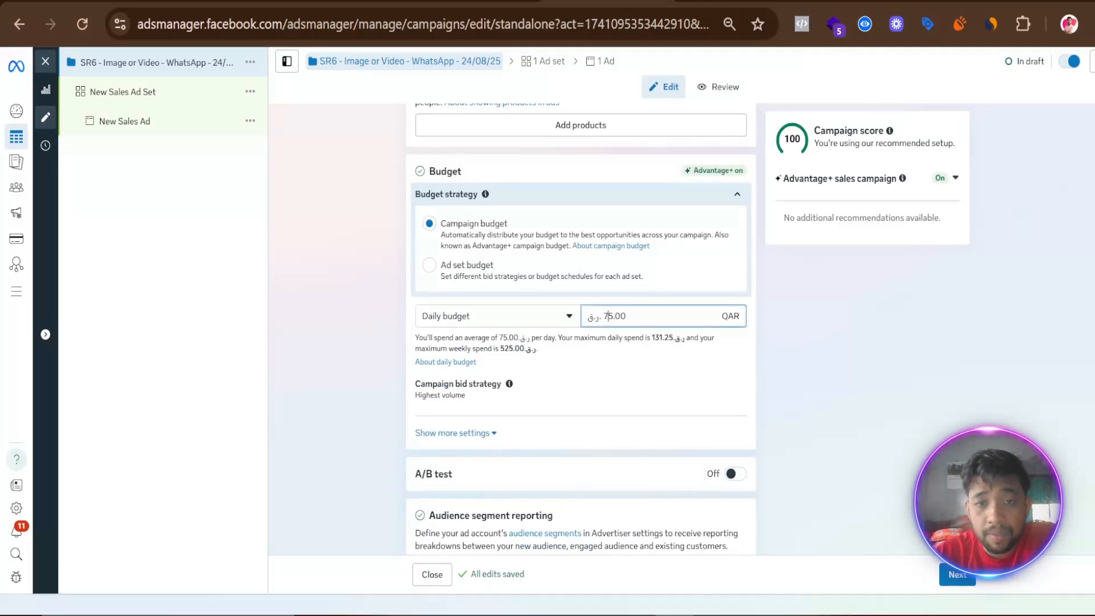
key("BackSpace")
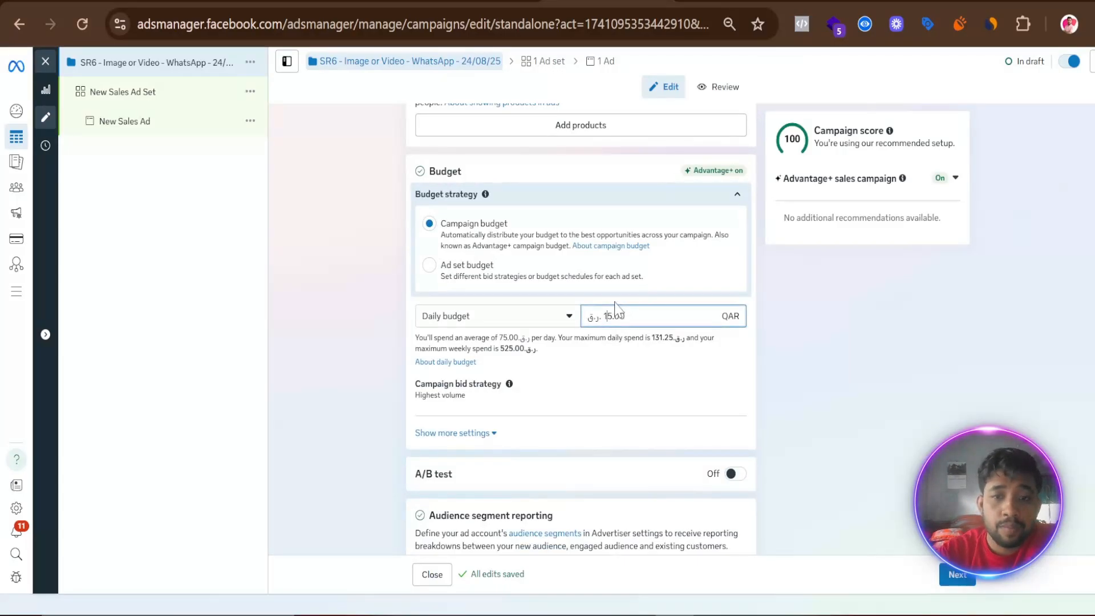
left_click(371, 426)
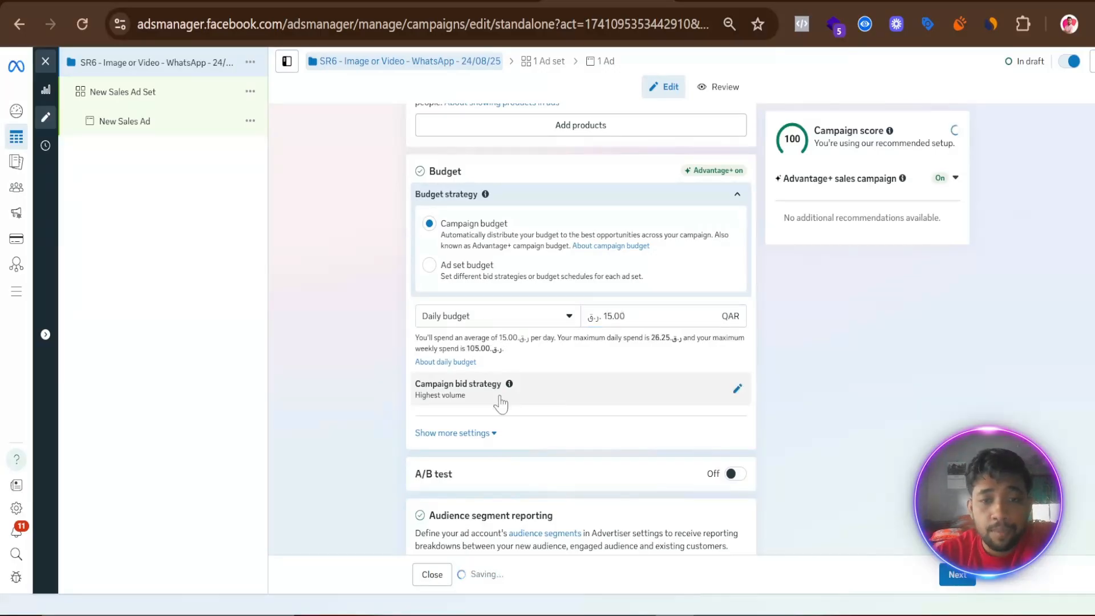
- Review the campaign bid strategy options, keep Highest volume, and expand the additional budget settings
left_click(737, 390)
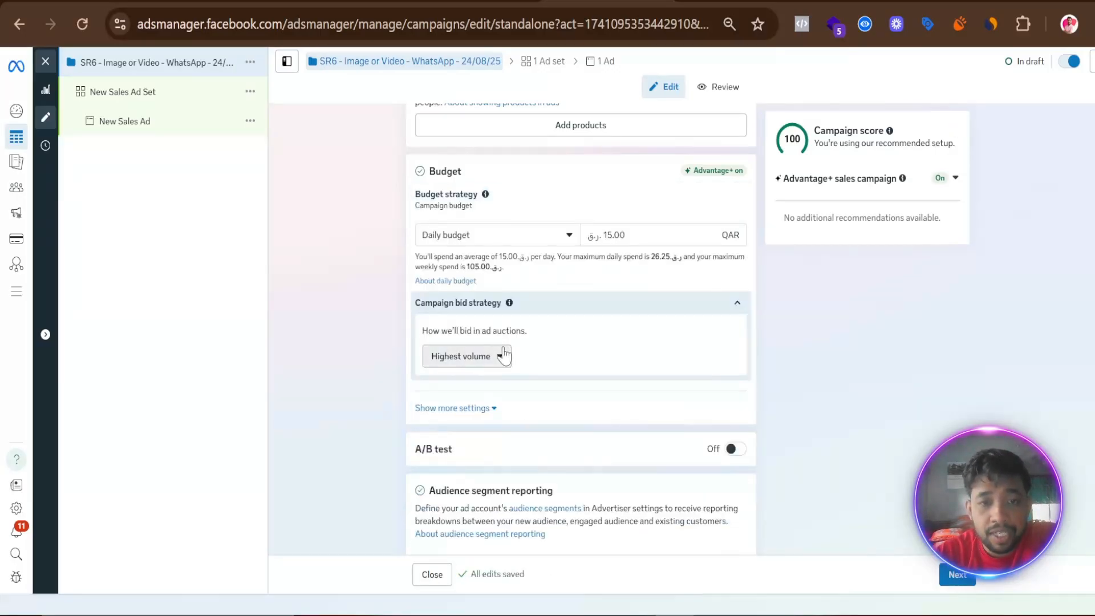
left_click(504, 355)
scroll(701, 388, "down", 3)
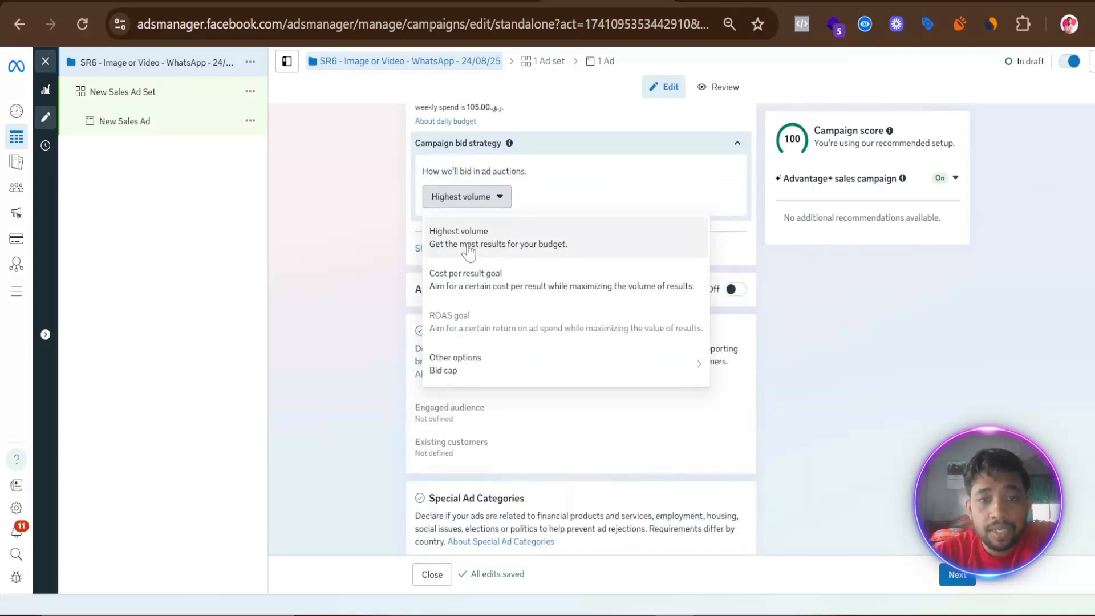
mouse_move(468, 379)
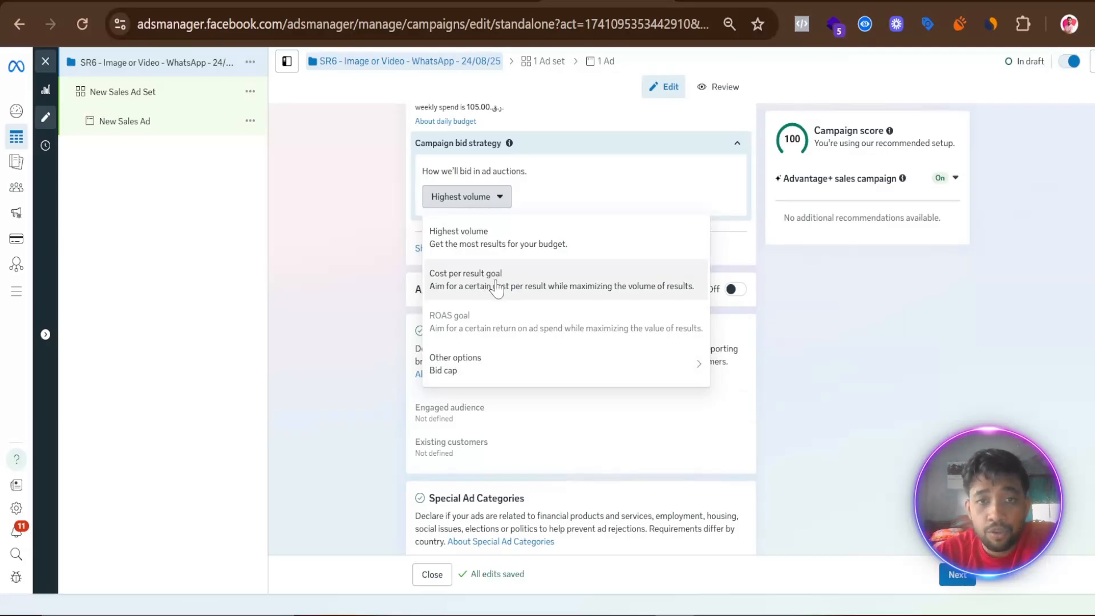
left_click(342, 362)
left_click(488, 249)
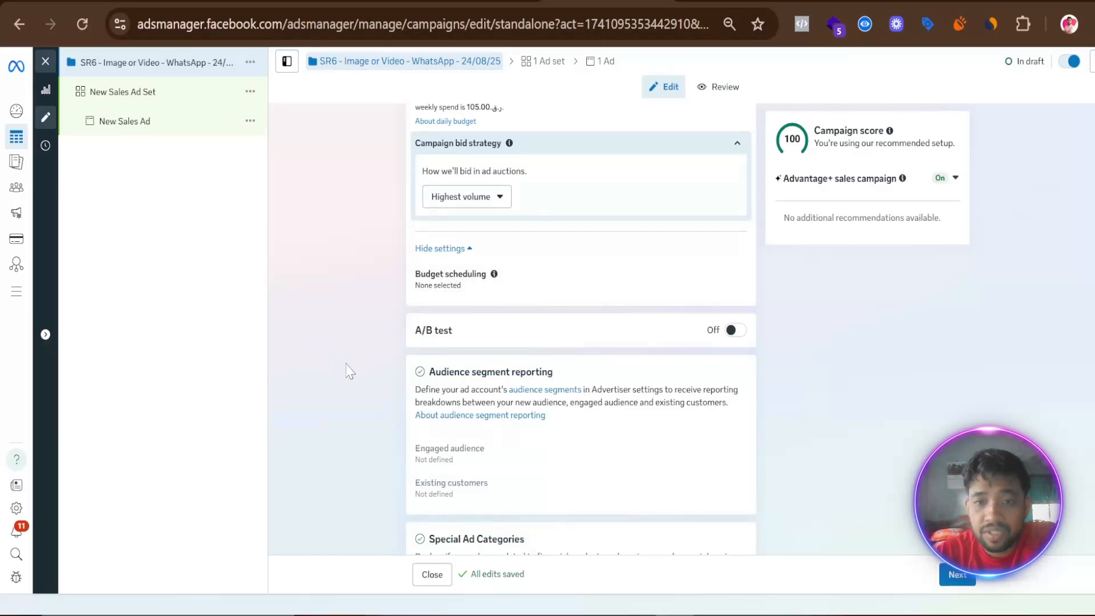
- Check the special ad category options, declare none, and continue to the ad set settings
scroll(374, 370, "down", 2)
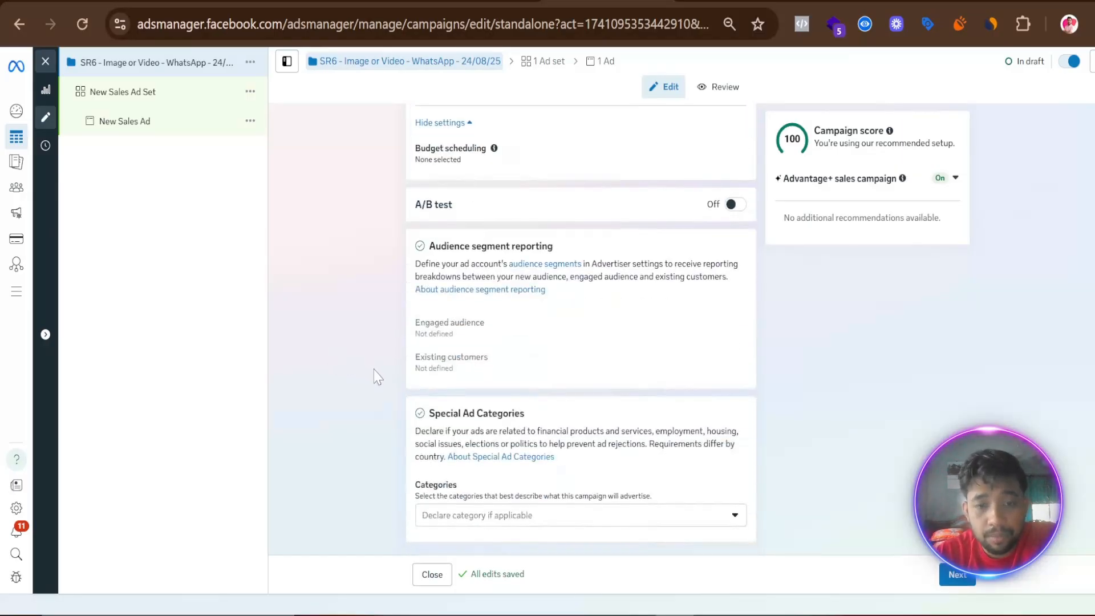
left_click(511, 516)
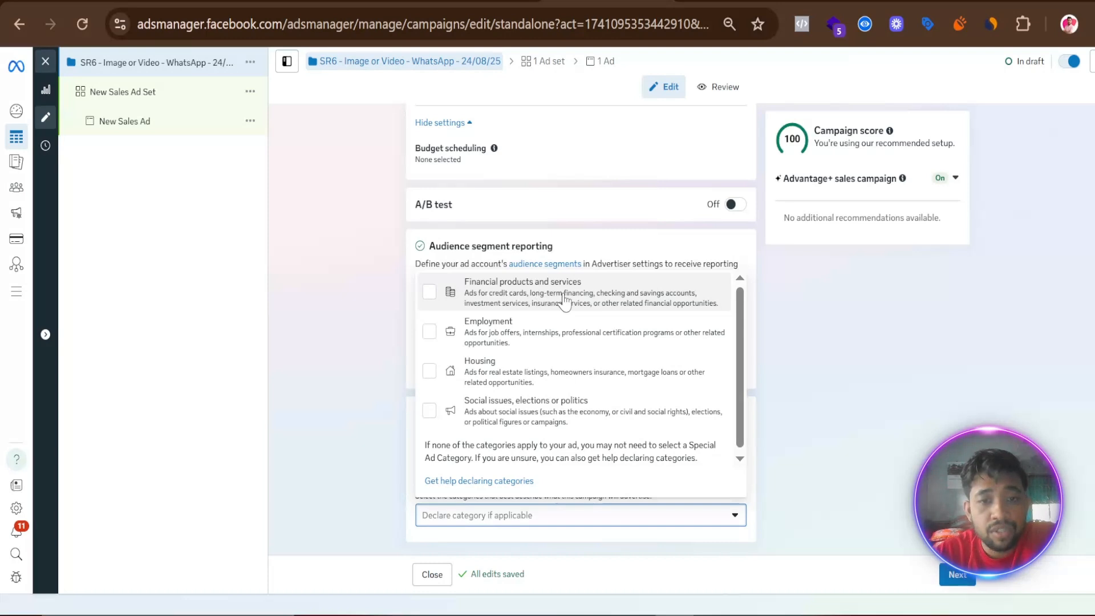
left_click(352, 425)
left_click(950, 579)
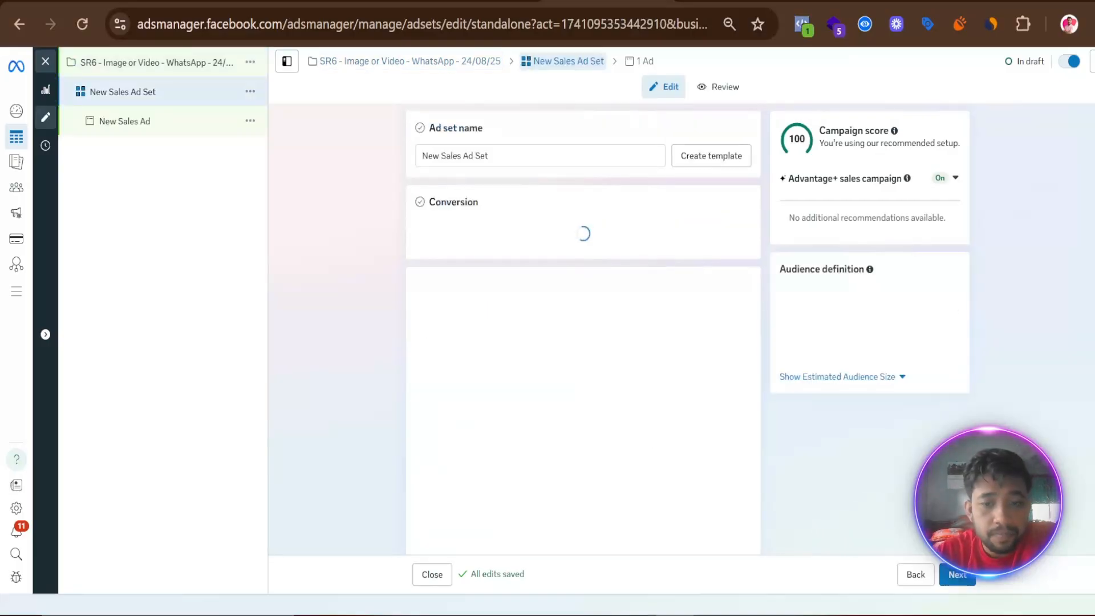
- Rename the ad set as "1 - Ad Set - Interest Base Audience", using the name copied from the prepared text in another window
left_click(516, 615)
left_click_drag(620, 554, 375, 555)
right_click(419, 552)
left_click(454, 343)
left_click(310, 371)
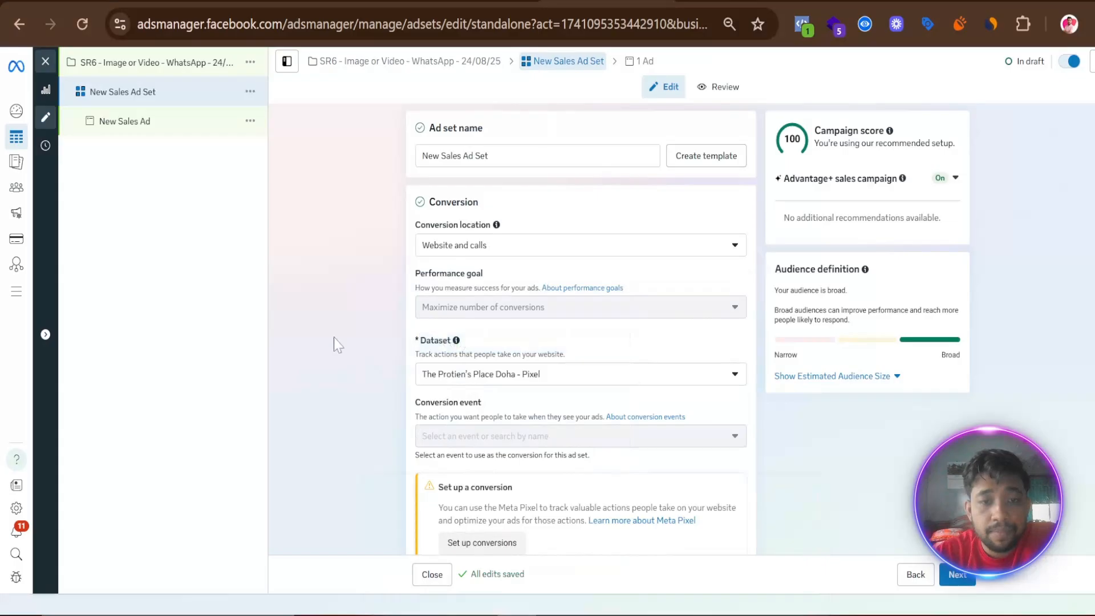
triple_click(451, 156)
right_click(459, 156)
left_click(485, 271)
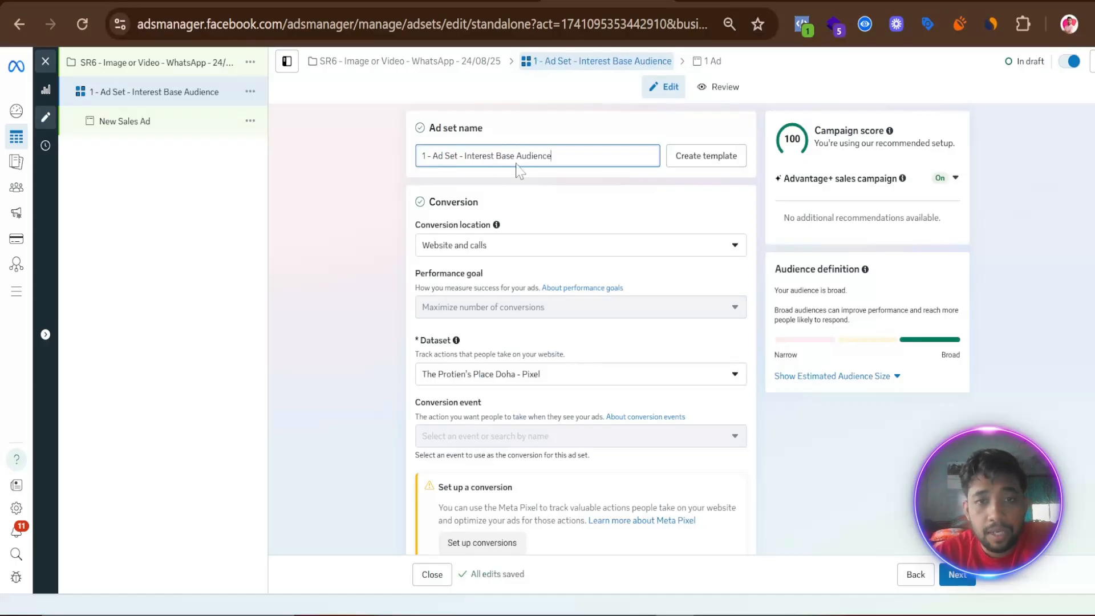
- Set the conversion location to Message destinations and deselect Messenger and Instagram, keeping only WhatsApp
left_click(503, 251)
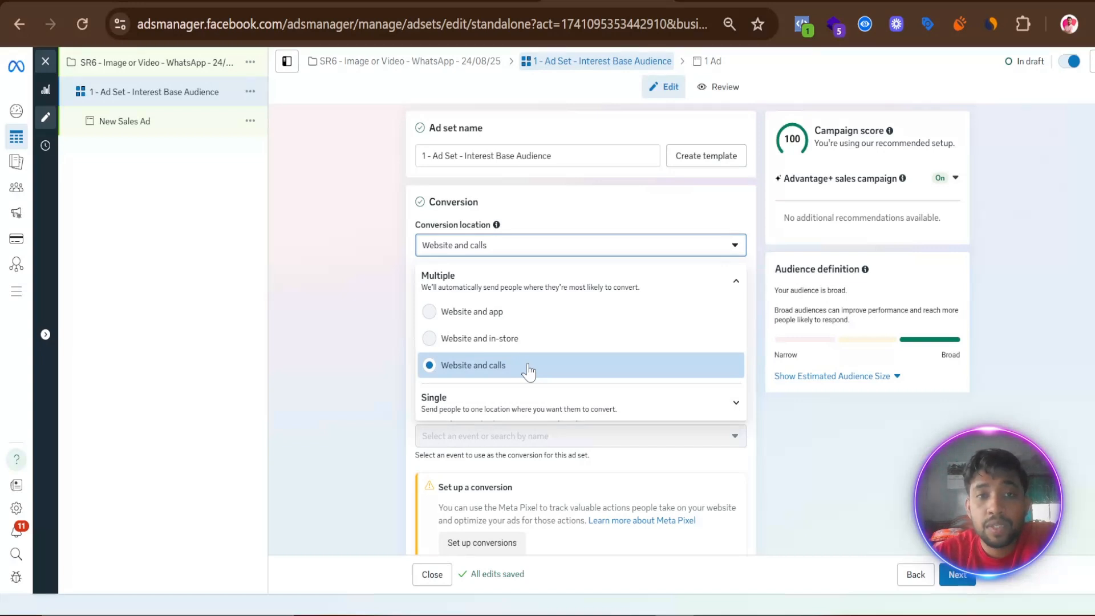
left_click(553, 404)
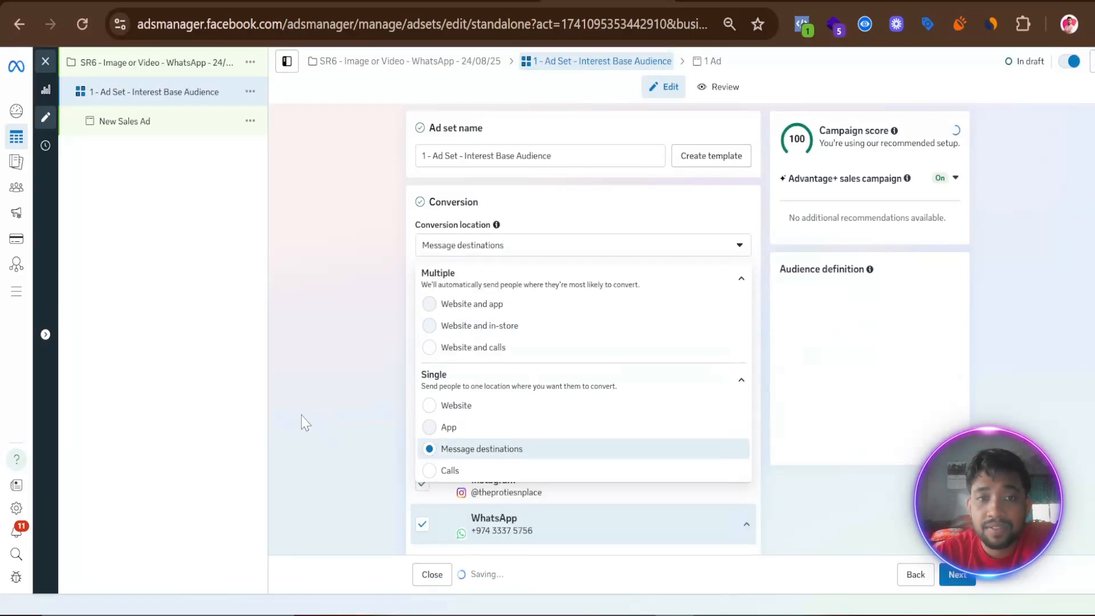
scroll(305, 416, "down", 3)
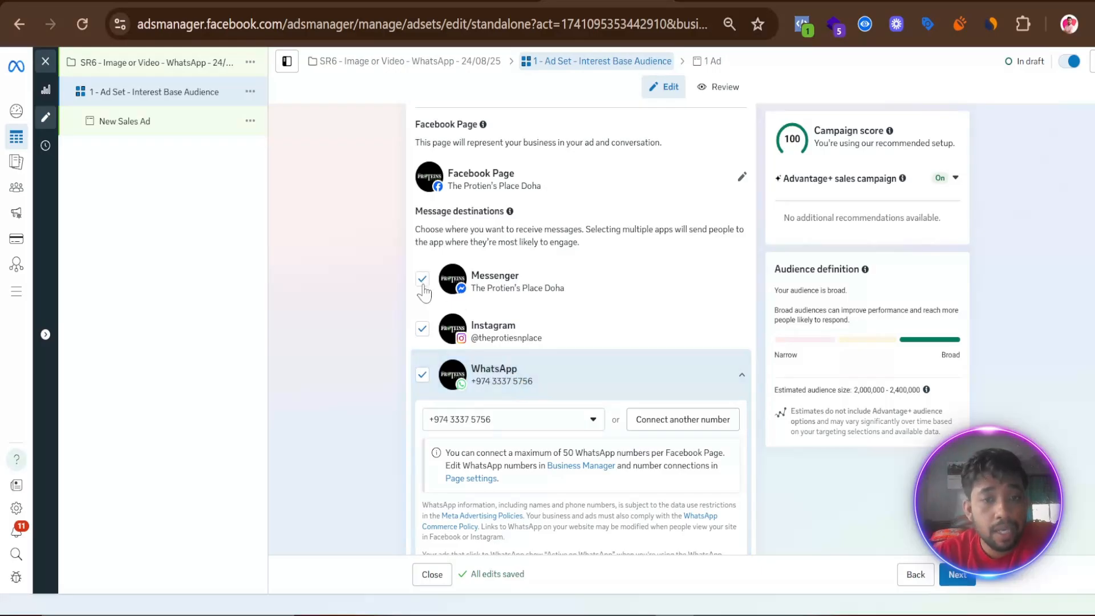
left_click(422, 328)
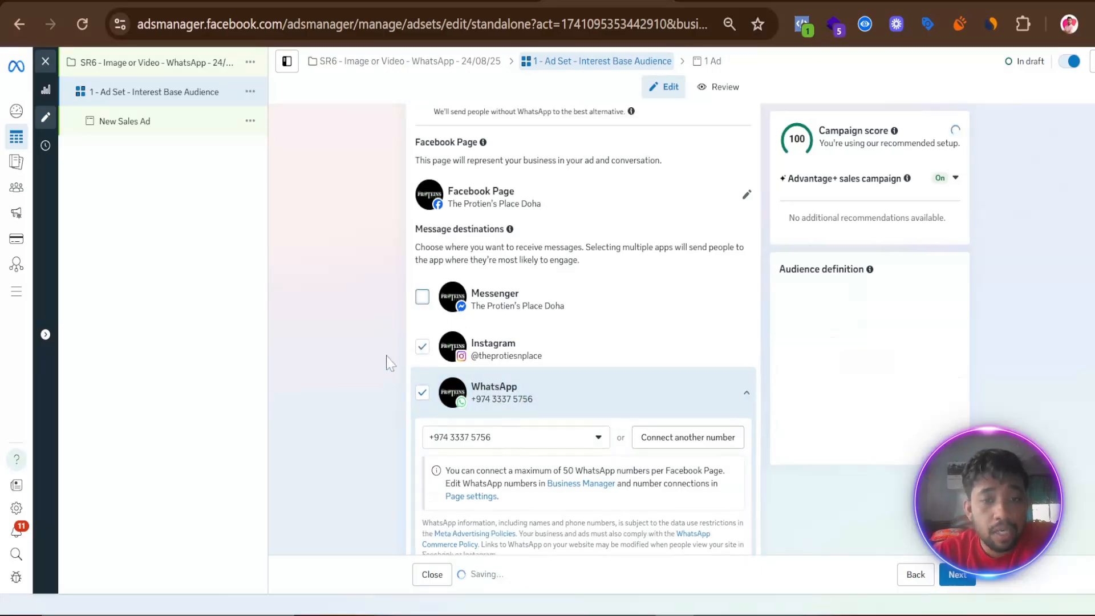
scroll(420, 242, "down", 2)
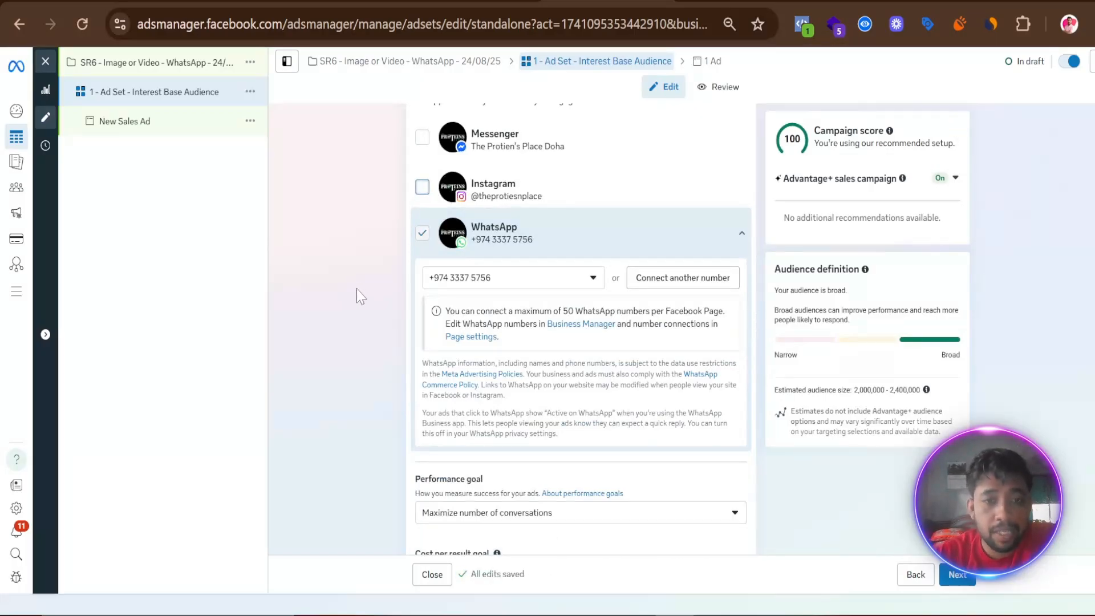
- Review the ad set's performance goal options and keep Maximize number of conversations
scroll(346, 337, "down", 5)
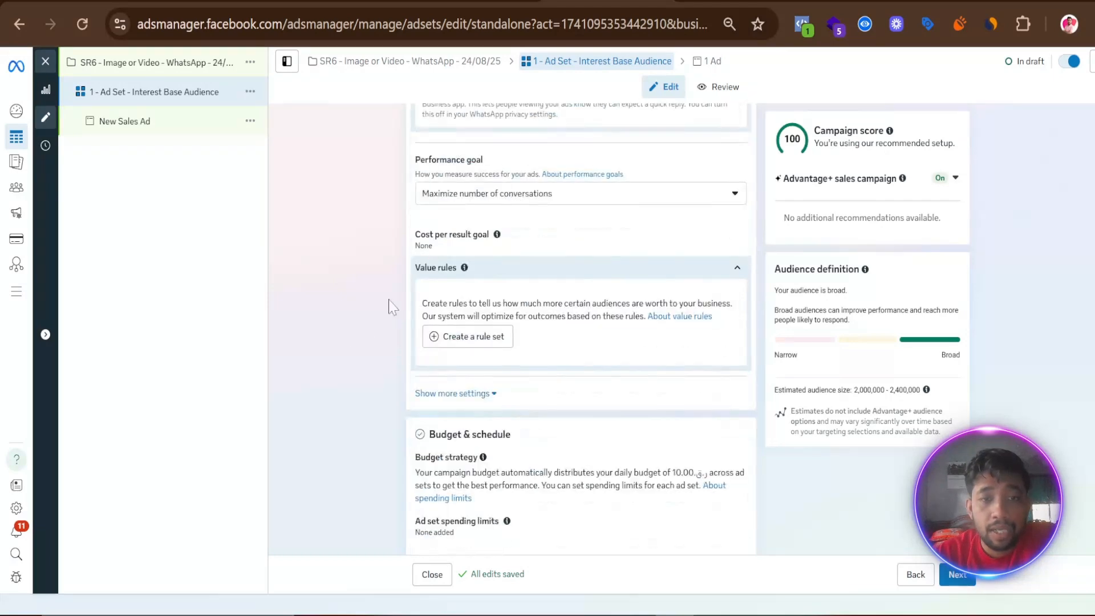
left_click_drag(415, 159, 483, 161)
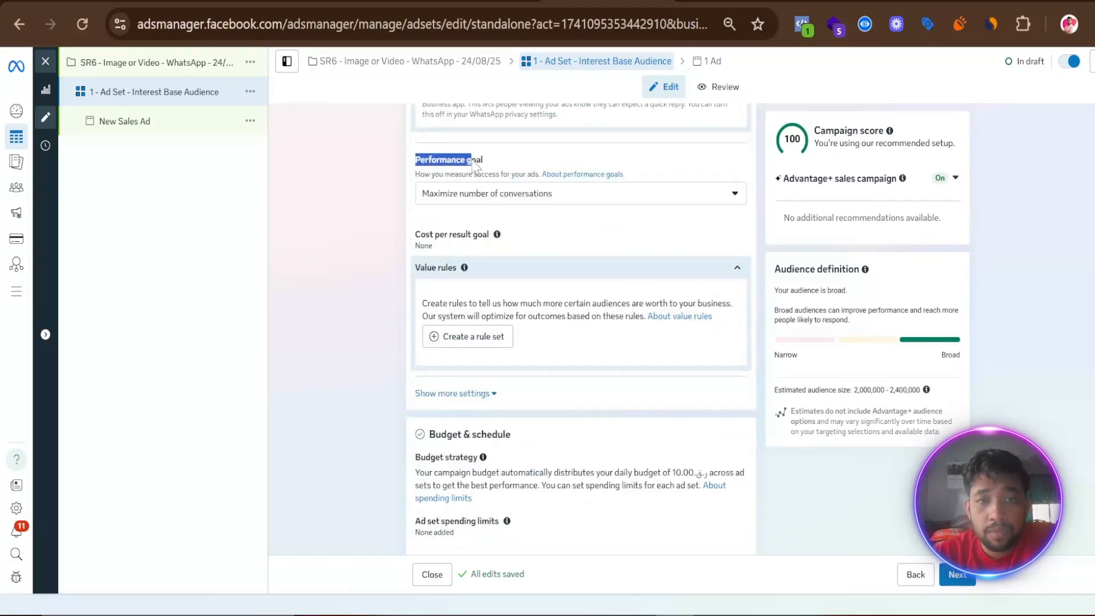
left_click(410, 207)
left_click(521, 199)
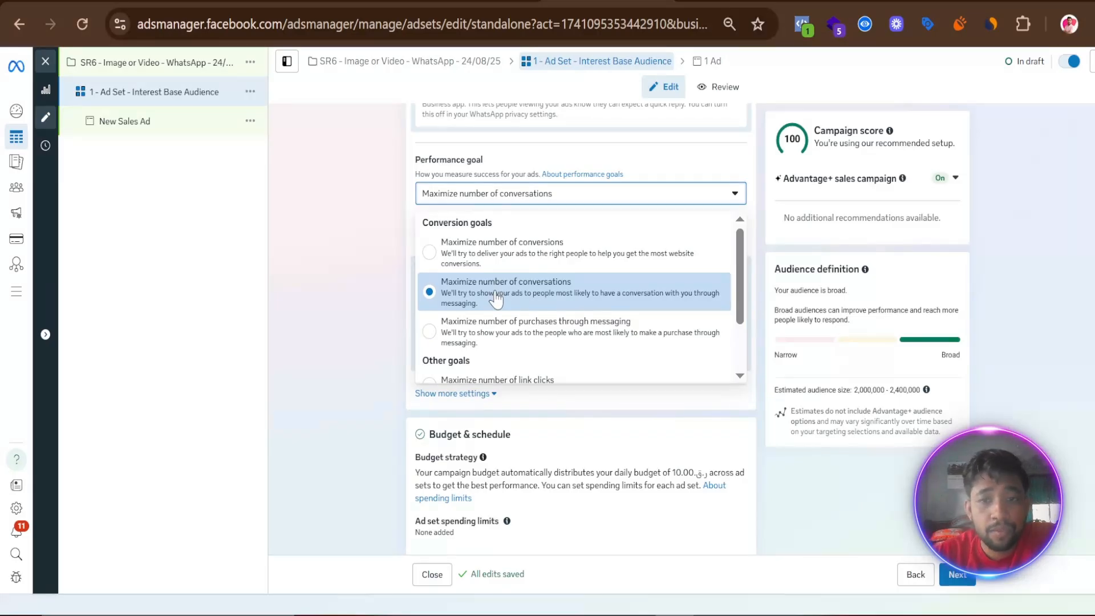
left_click(330, 340)
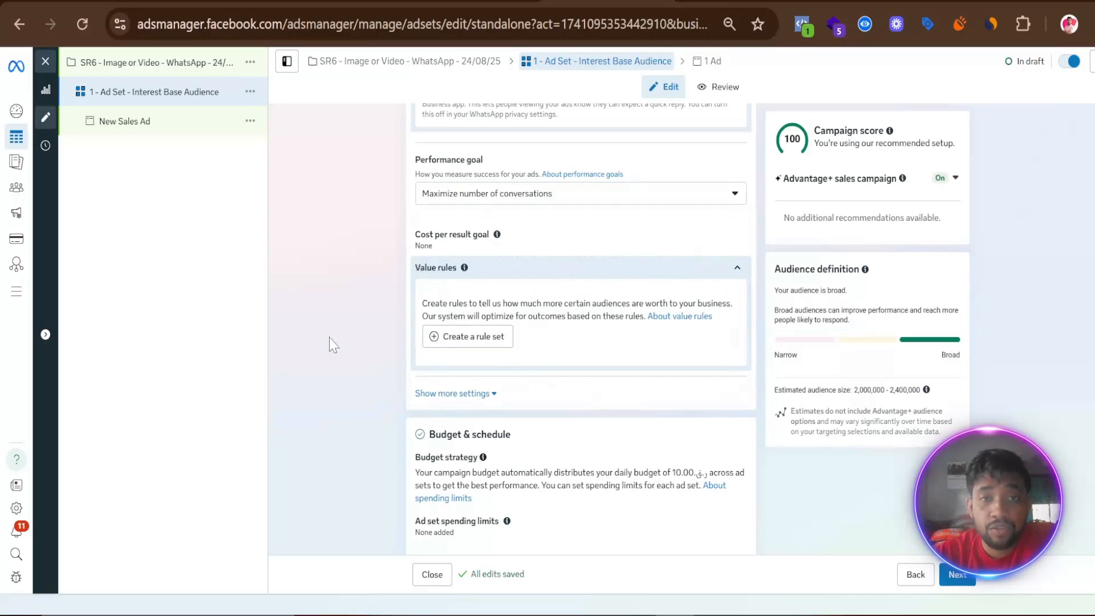
- Expand the additional conversion settings below the value rules and examine the ad set's budget and schedule section
scroll(335, 319, "down", 3)
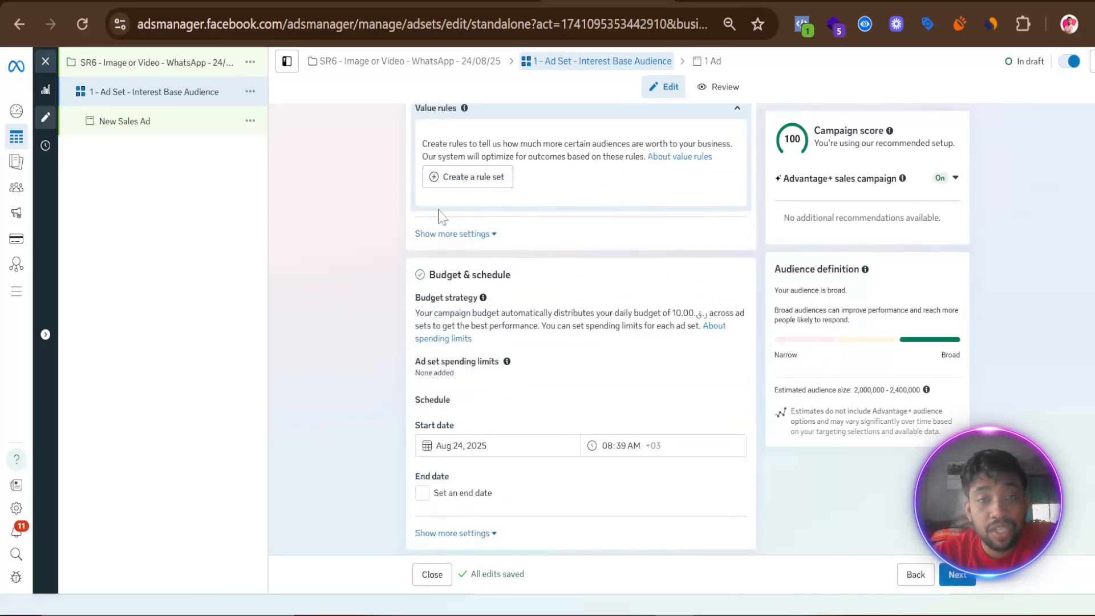
scroll(365, 304, "up", 3)
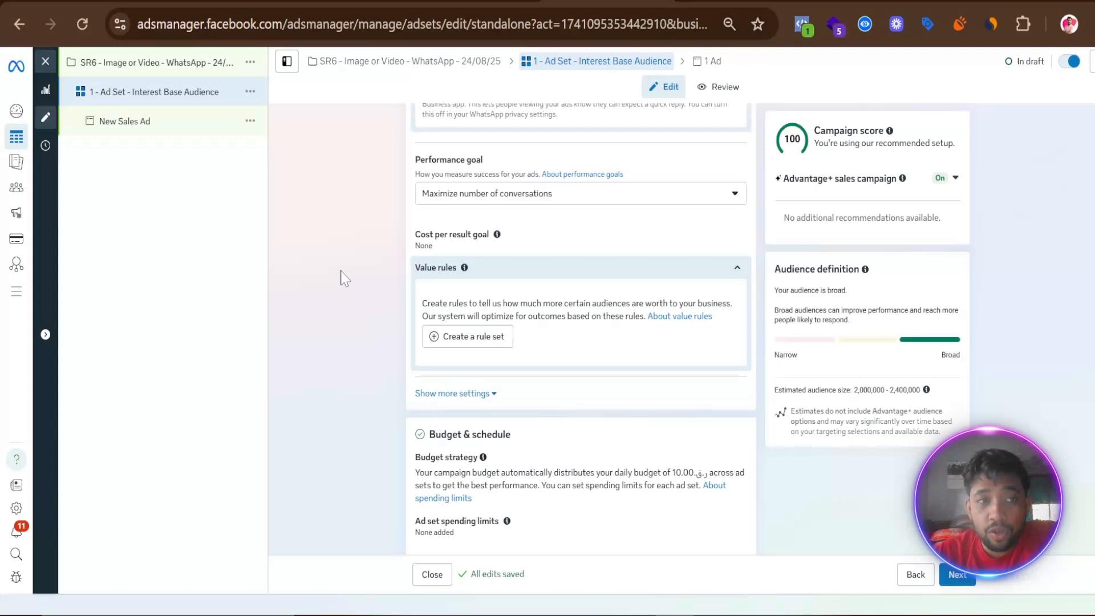
scroll(338, 273, "down", 3)
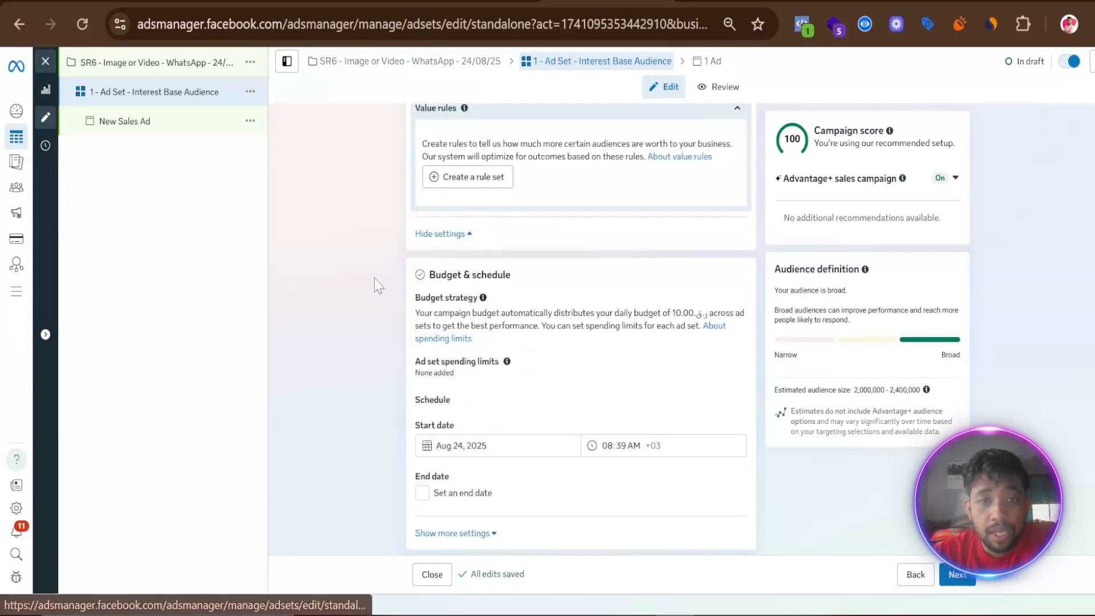
scroll(350, 293, "down", 3)
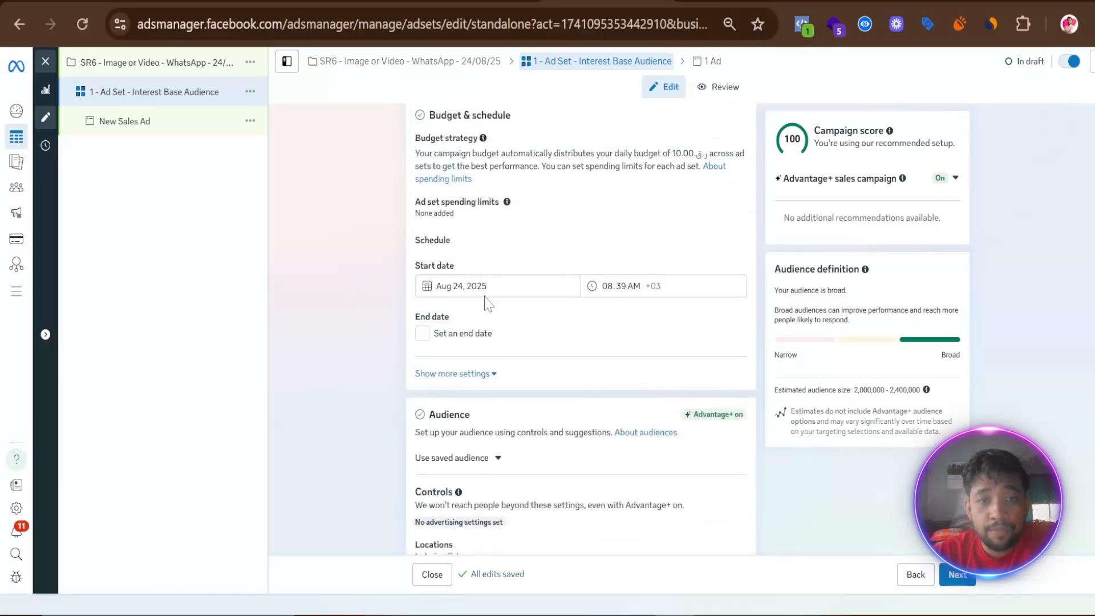
- Open the ad set's audience location settings for editing and search the locations for "dho"
scroll(487, 298, "down", 3)
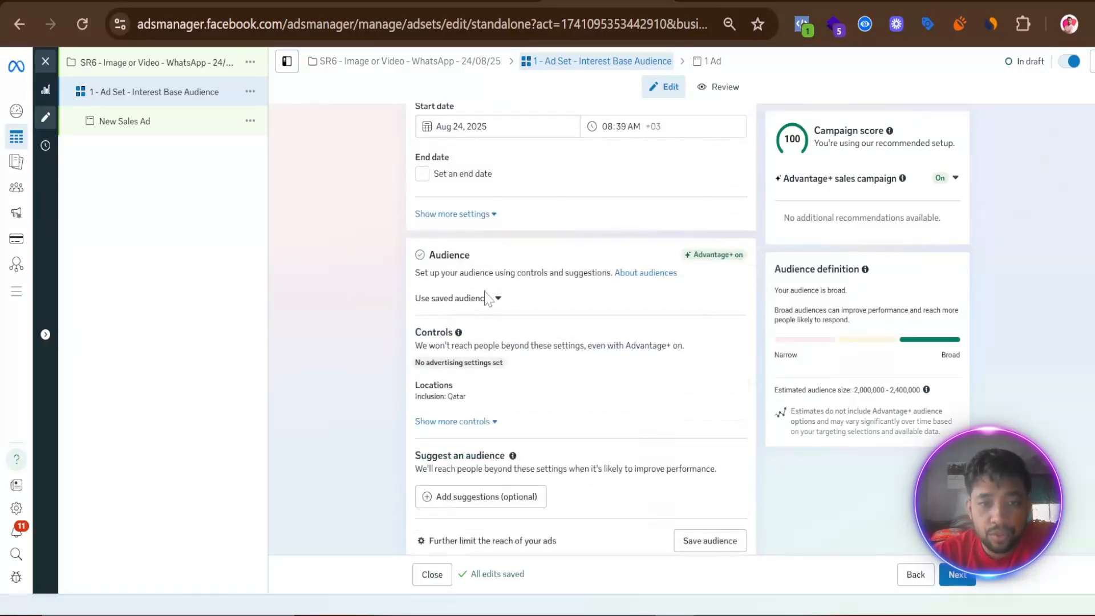
scroll(485, 294, "down", 3)
left_click(733, 261)
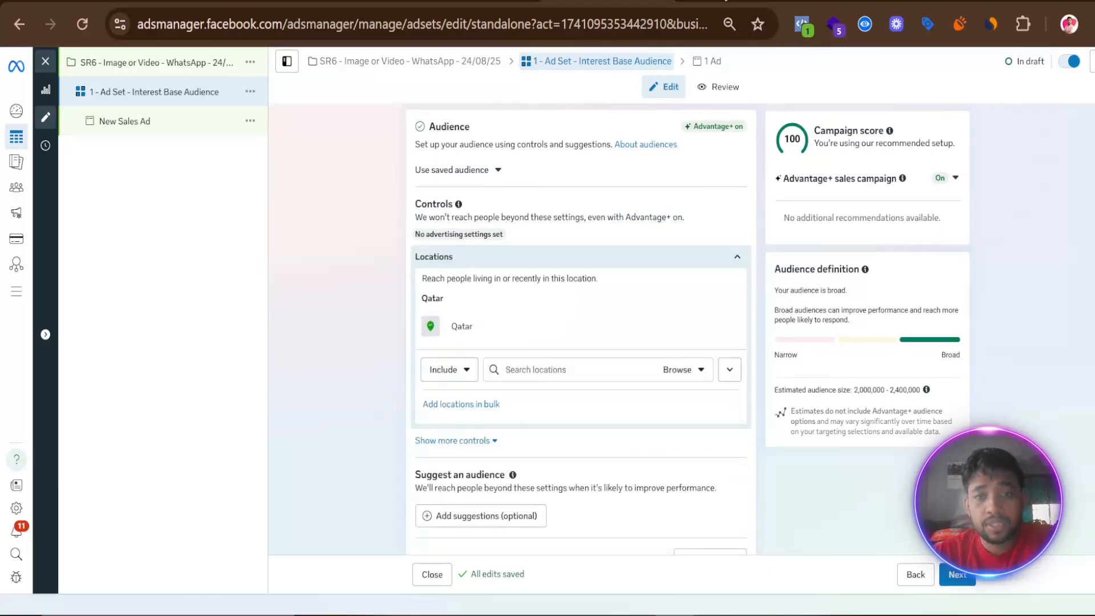
left_click(530, 369)
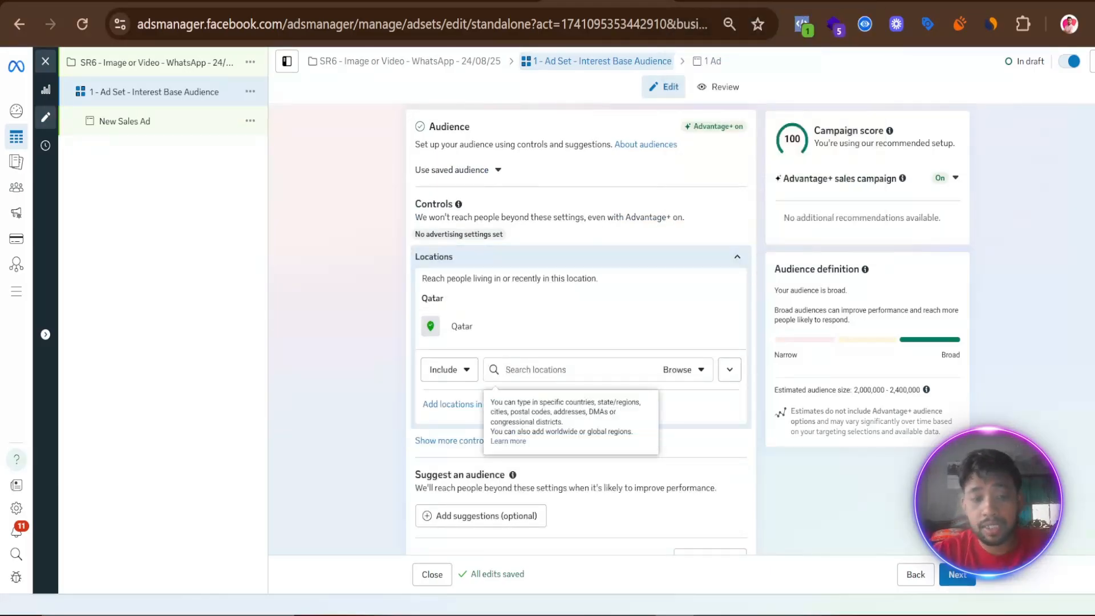
type("dho")
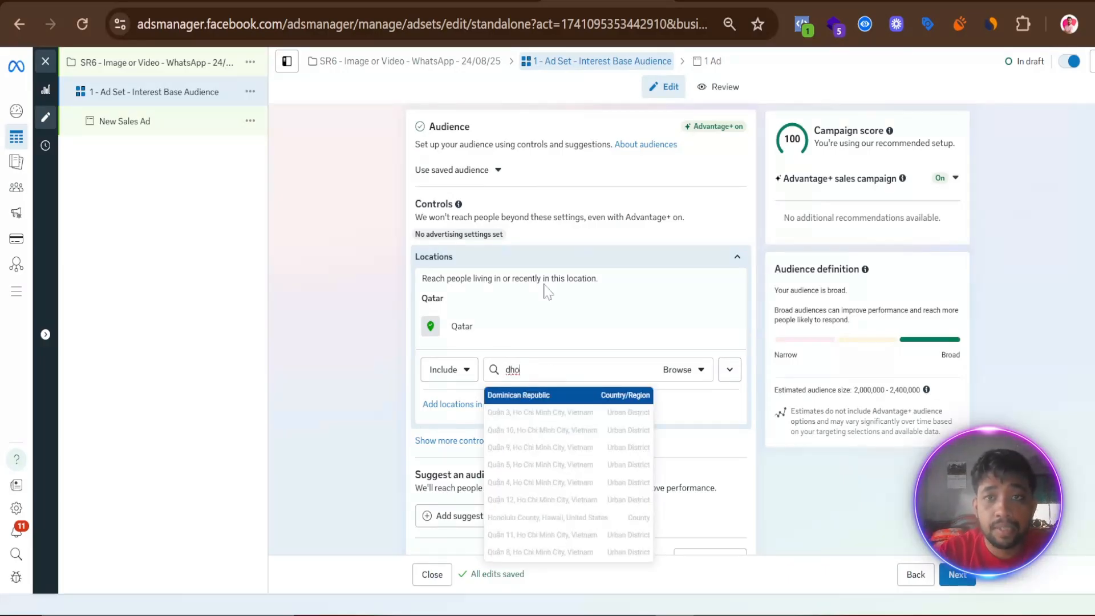
- Switch to the Google Docs action plan and copy the word "Doha" from the page name in its Campaign Strategy section
key("ctrl+Tab")
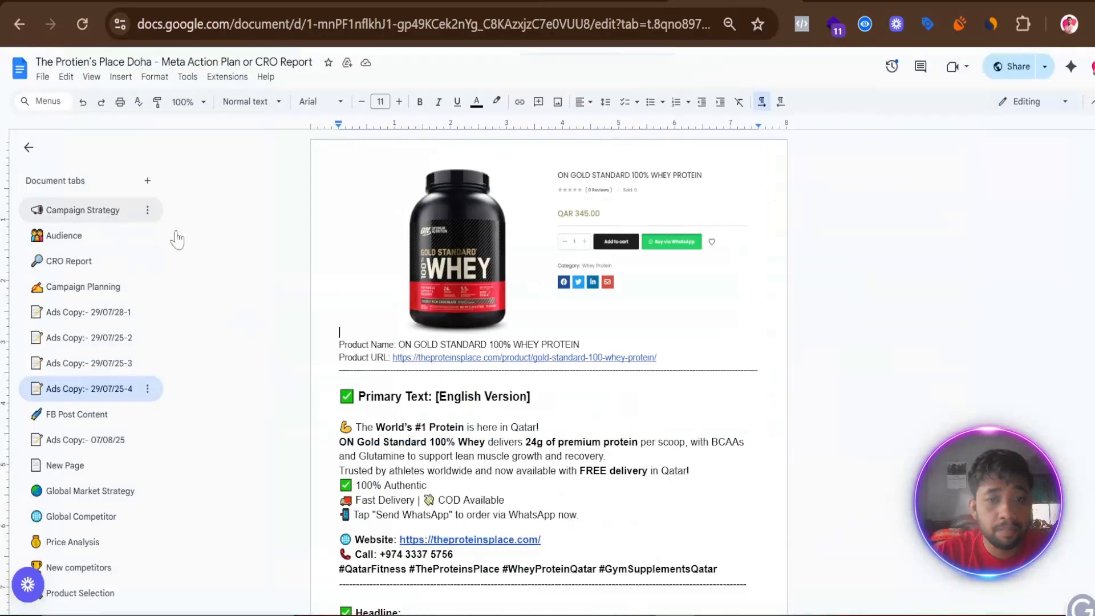
left_click(124, 216)
scroll(548, 365, "down", 3)
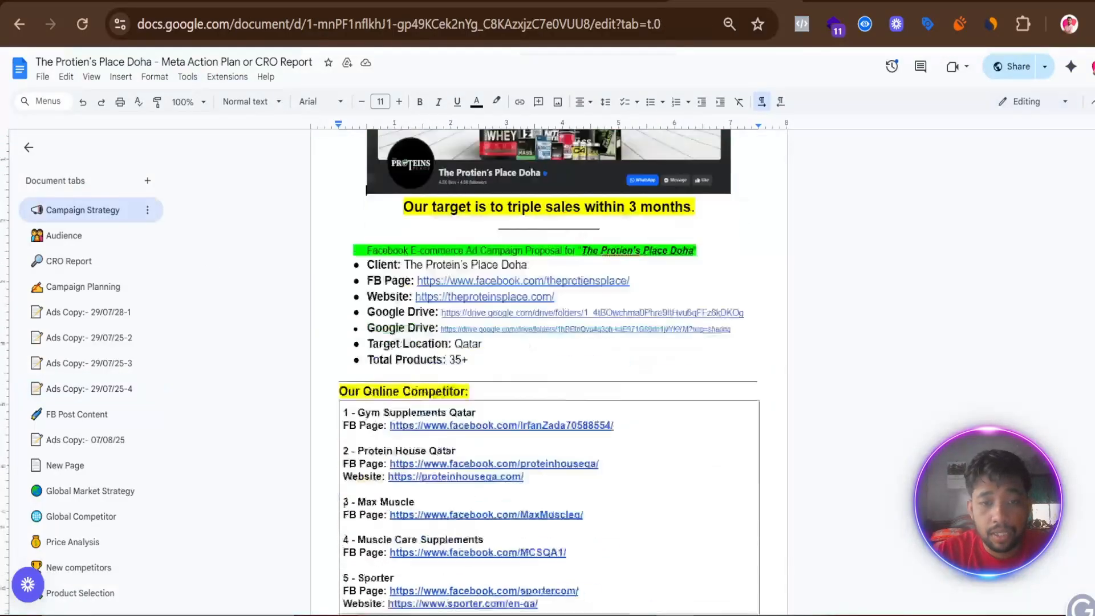
double_click(514, 244)
right_click(514, 244)
left_click(549, 278)
key("ctrl+Tab")
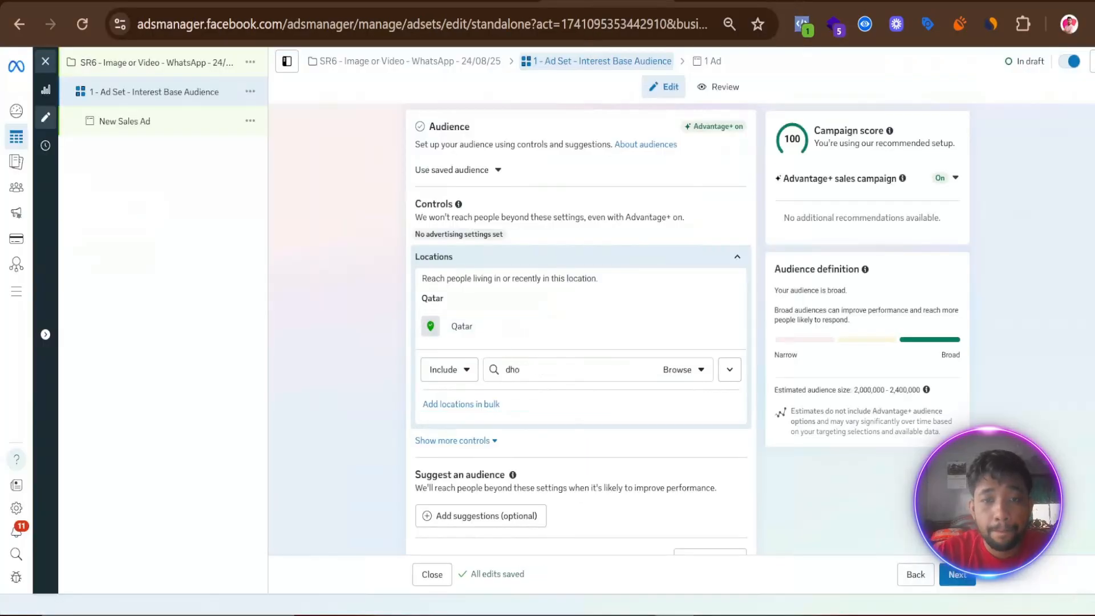
- Back in Ads Manager, search the locations for the copied "Doha" and include the state Doha, Qatar
right_click(512, 369)
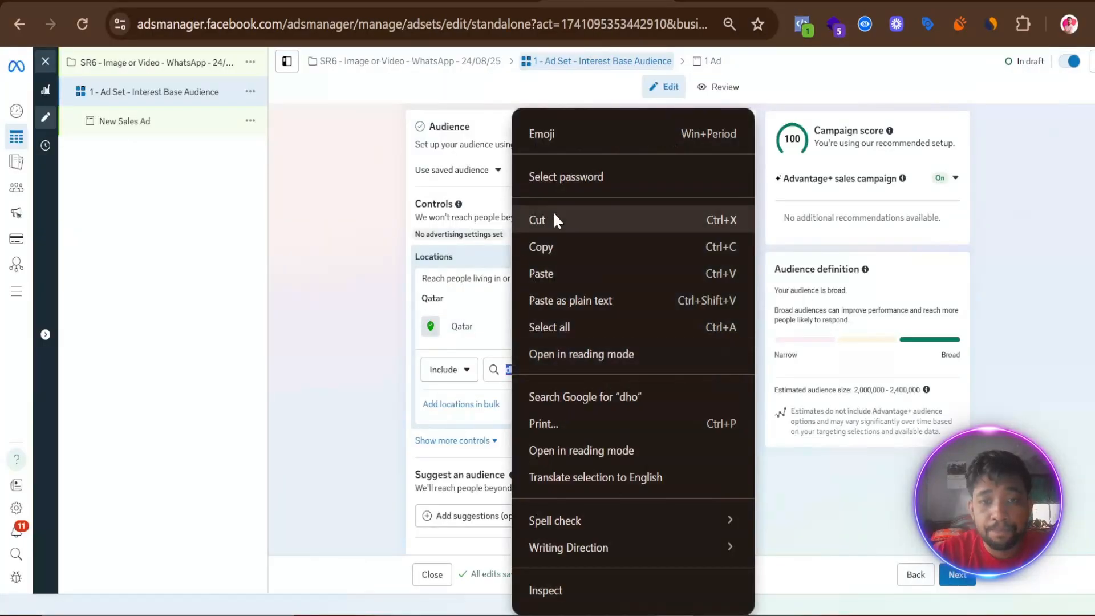
left_click(553, 274)
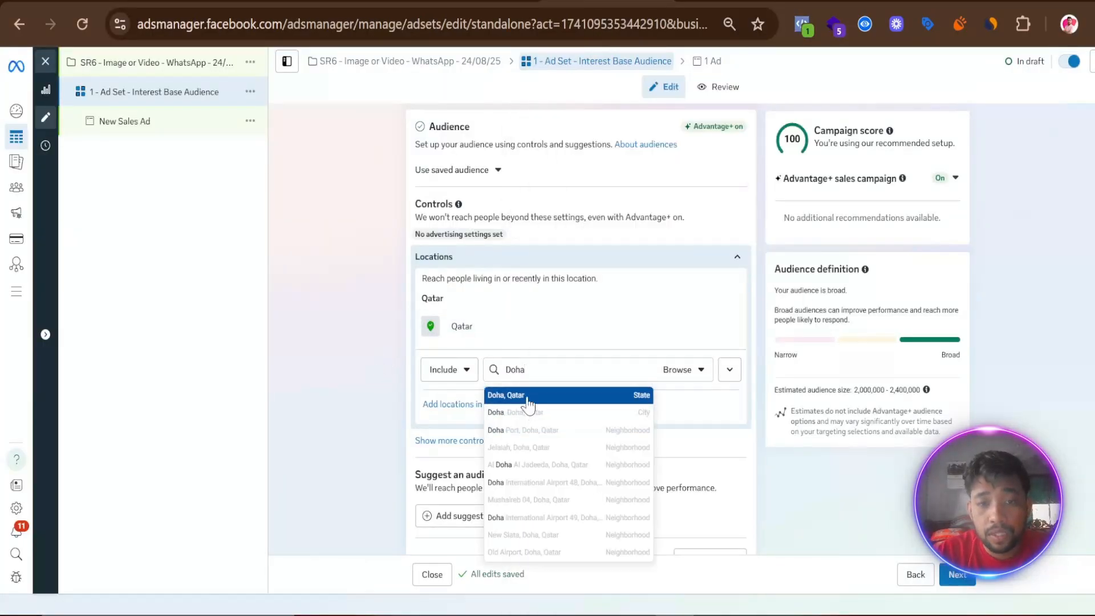
left_click(528, 398)
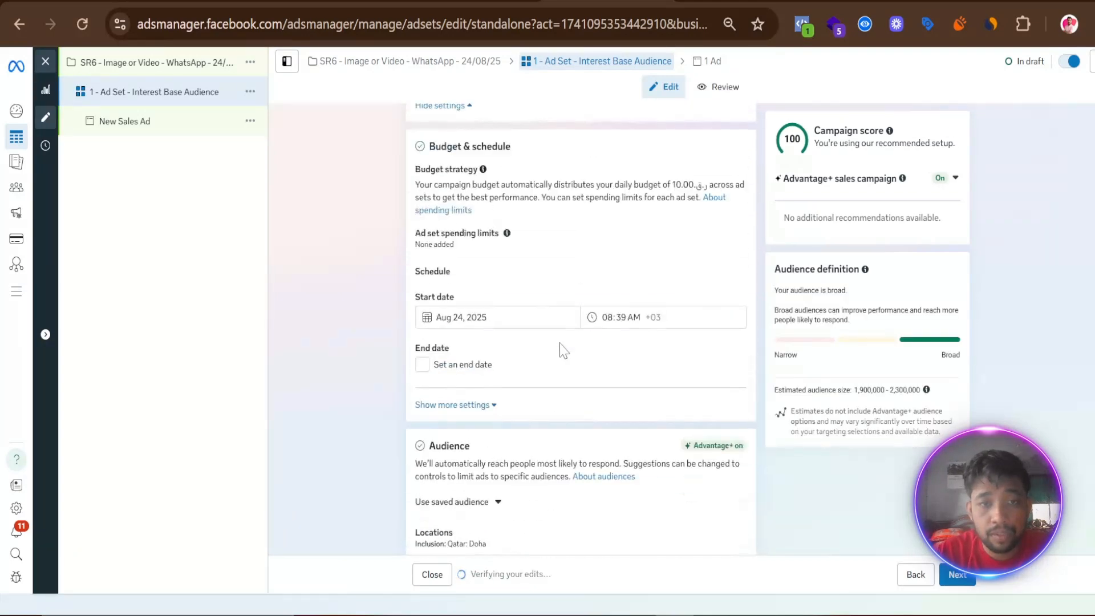
- Reopen the audience locations, search for "doha" and include the city Doha, Doha, Qatar
left_click(566, 385)
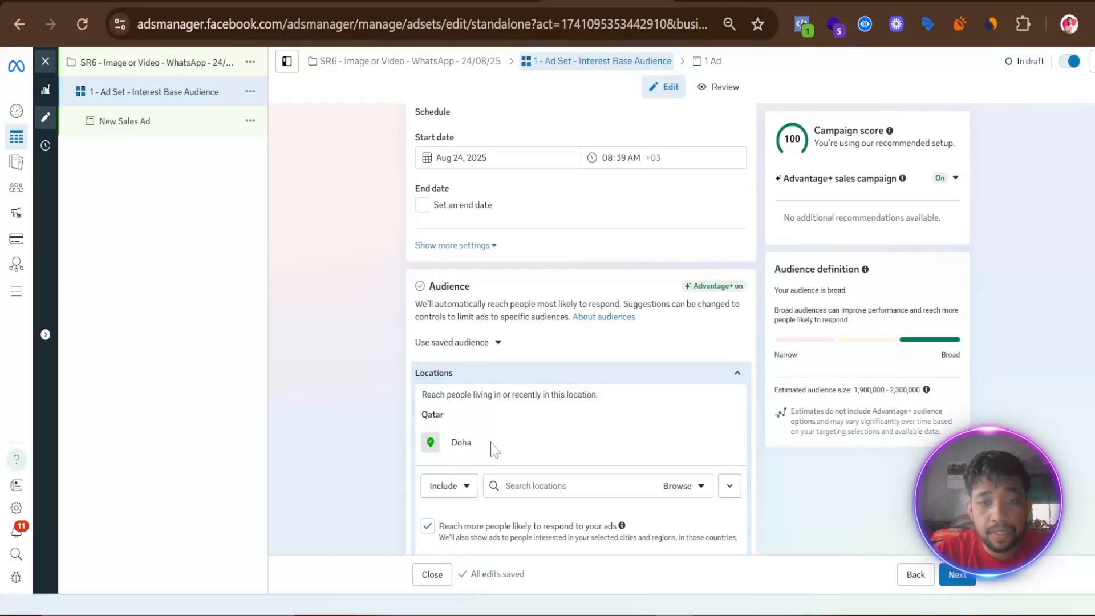
scroll(567, 454, "down", 3)
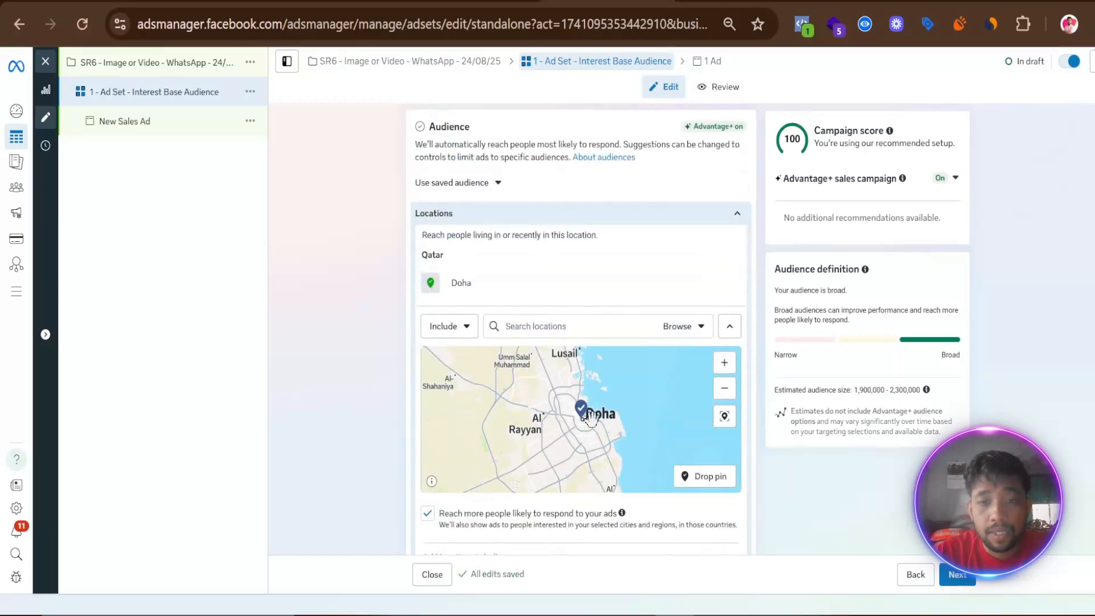
left_click(535, 326)
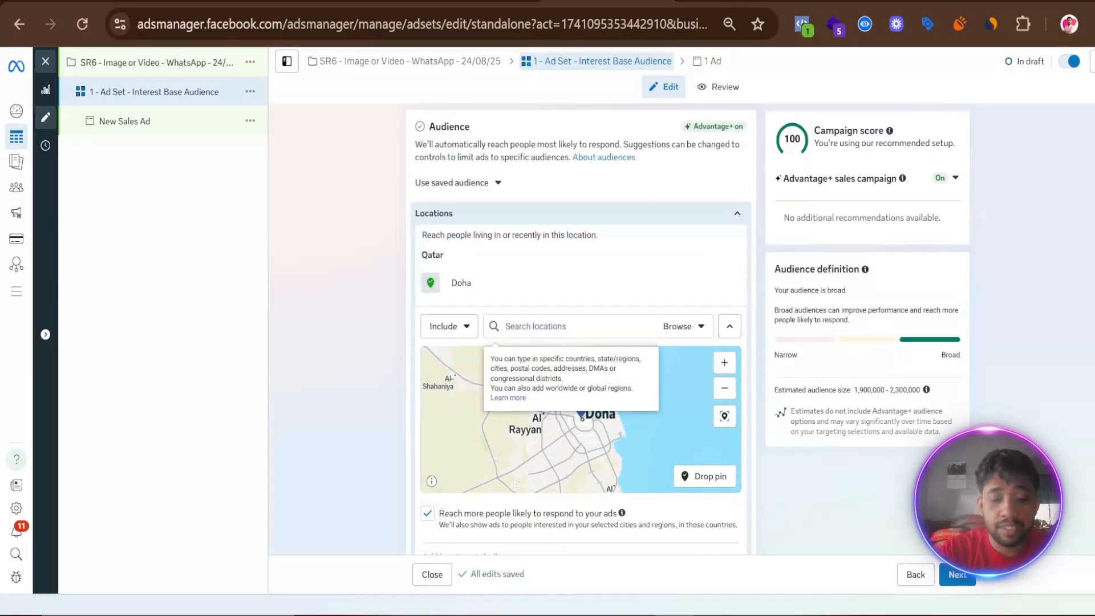
type("dh")
key("BackSpace")
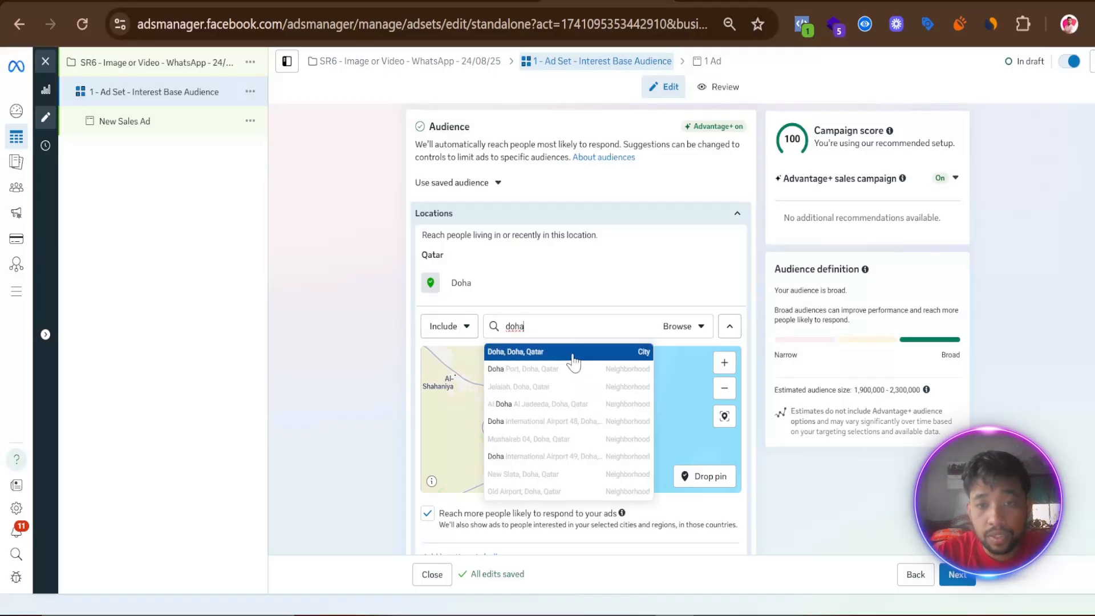
left_click(569, 359)
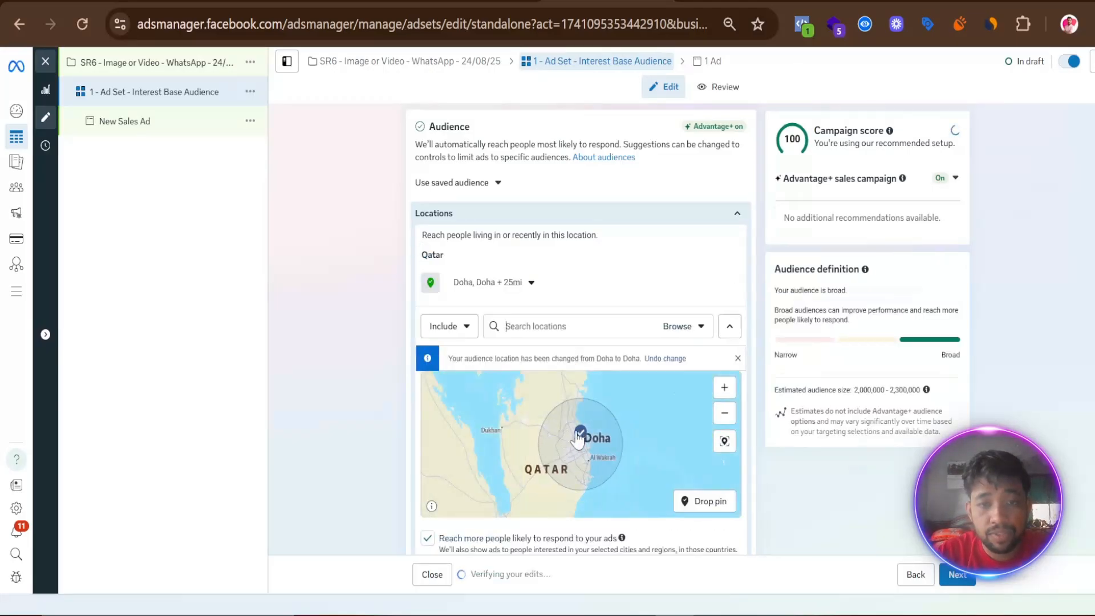
- Set the radius around the included city of Doha to 15 mi
left_click(529, 285)
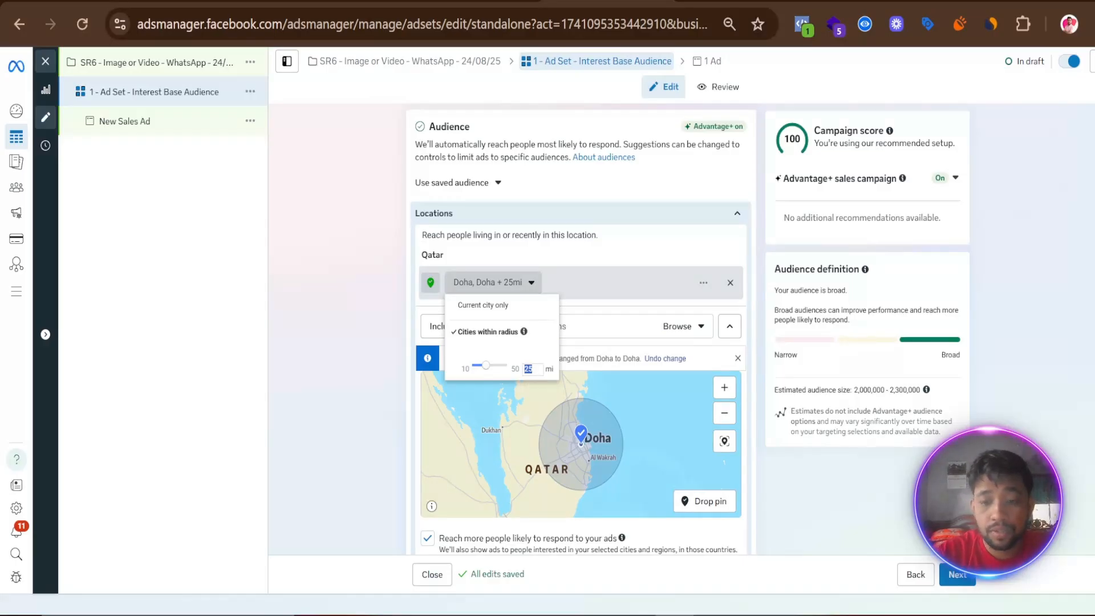
left_click(538, 370)
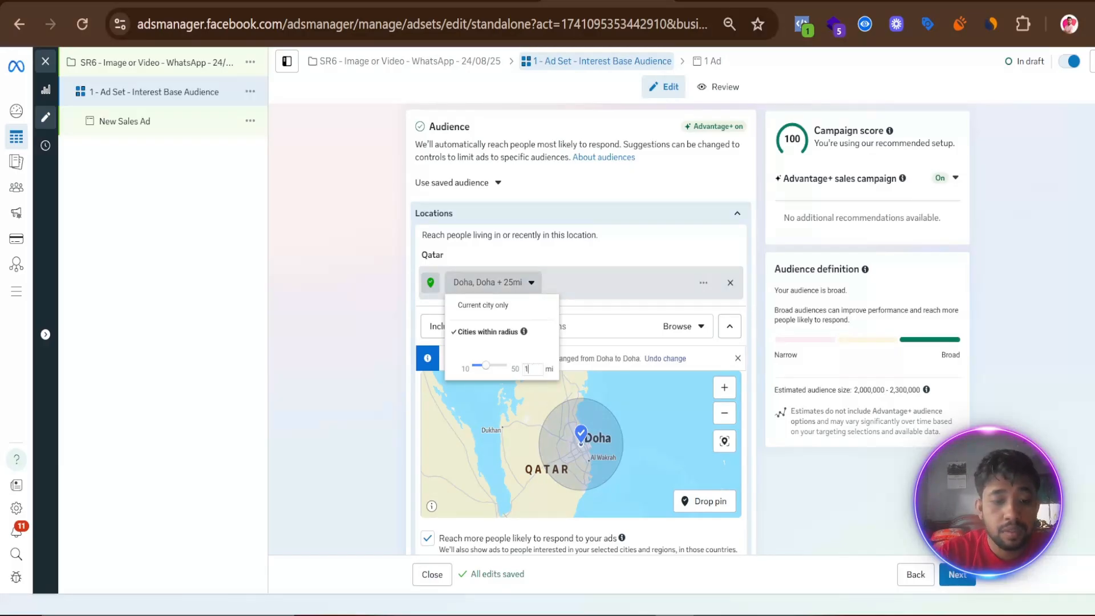
type("15")
key("Return")
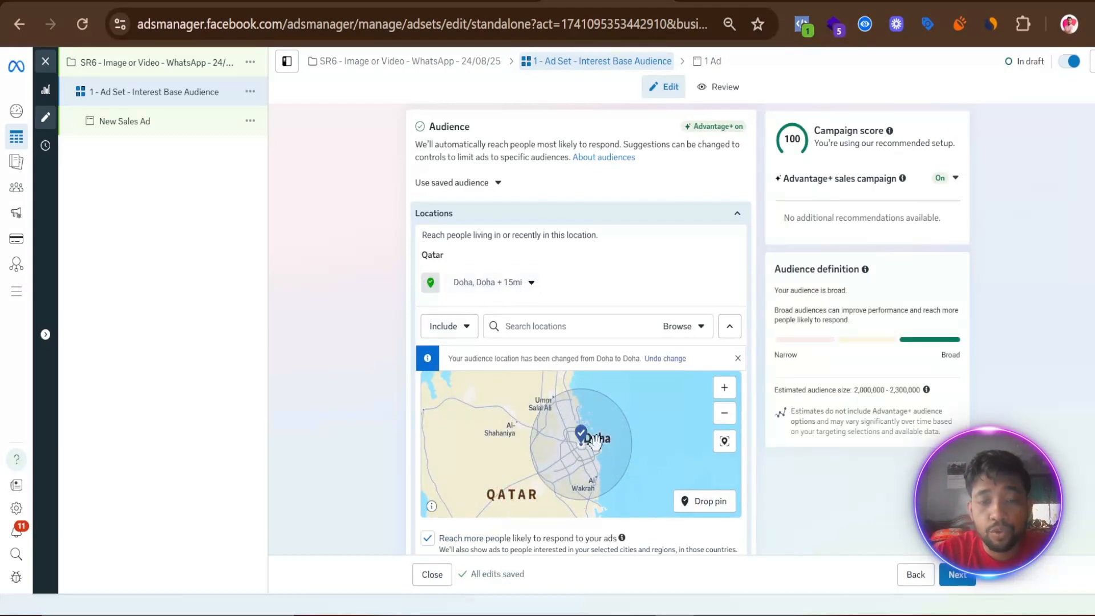
- Set the audience's maximum age to 45, keeping the minimum age at 18
scroll(595, 442, "down", 3)
scroll(367, 448, "down", 5)
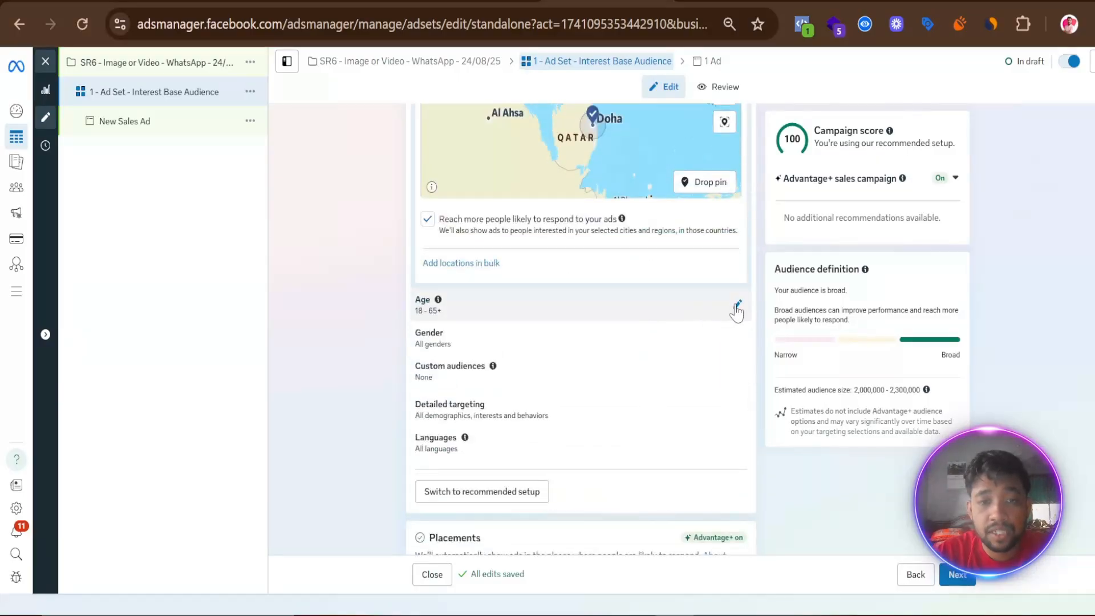
left_click(737, 308)
left_click(528, 222)
scroll(512, 311, "up", 5)
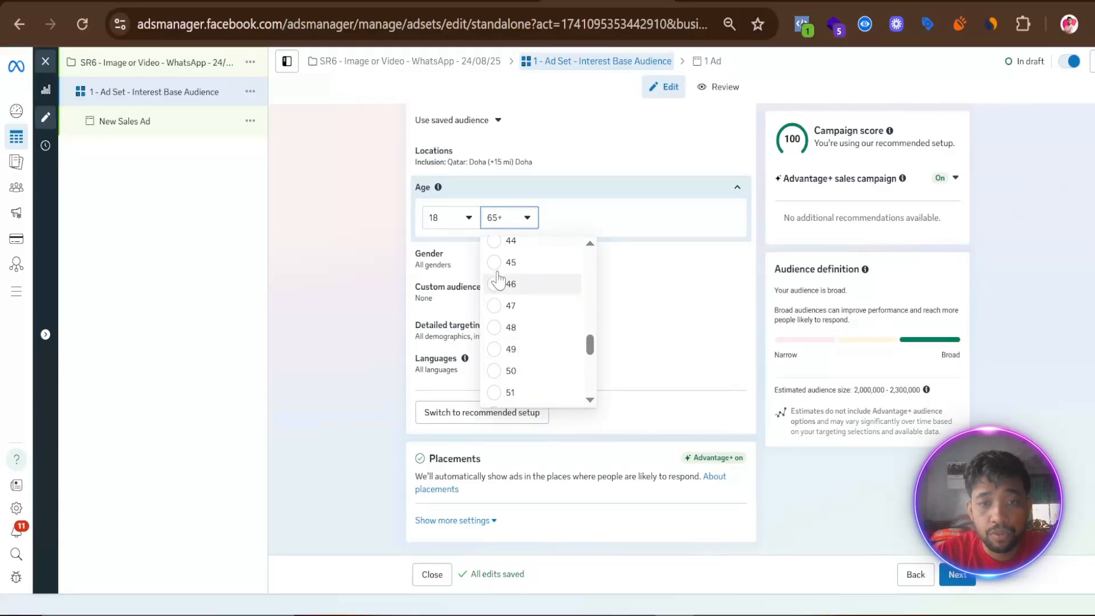
left_click(509, 263)
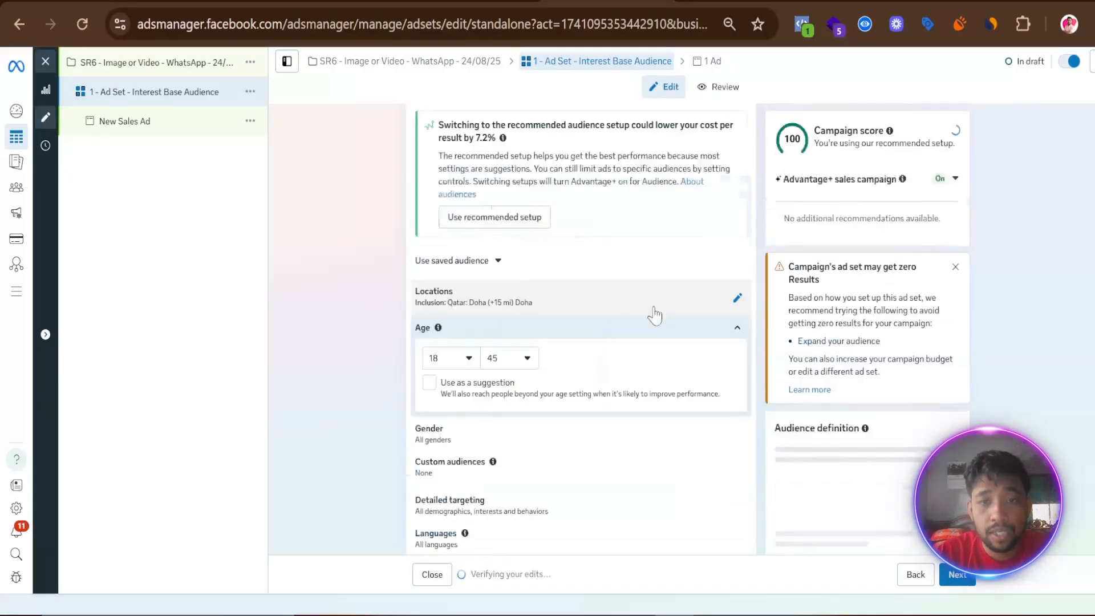
- Restrict the audience's gender to Men
scroll(359, 359, "down", 3)
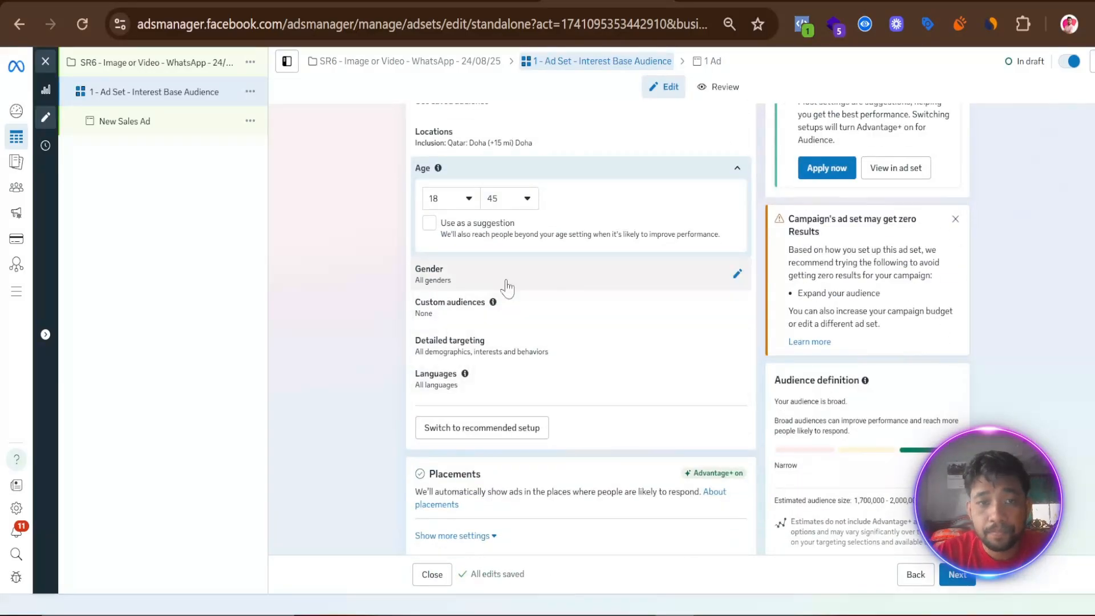
left_click(735, 275)
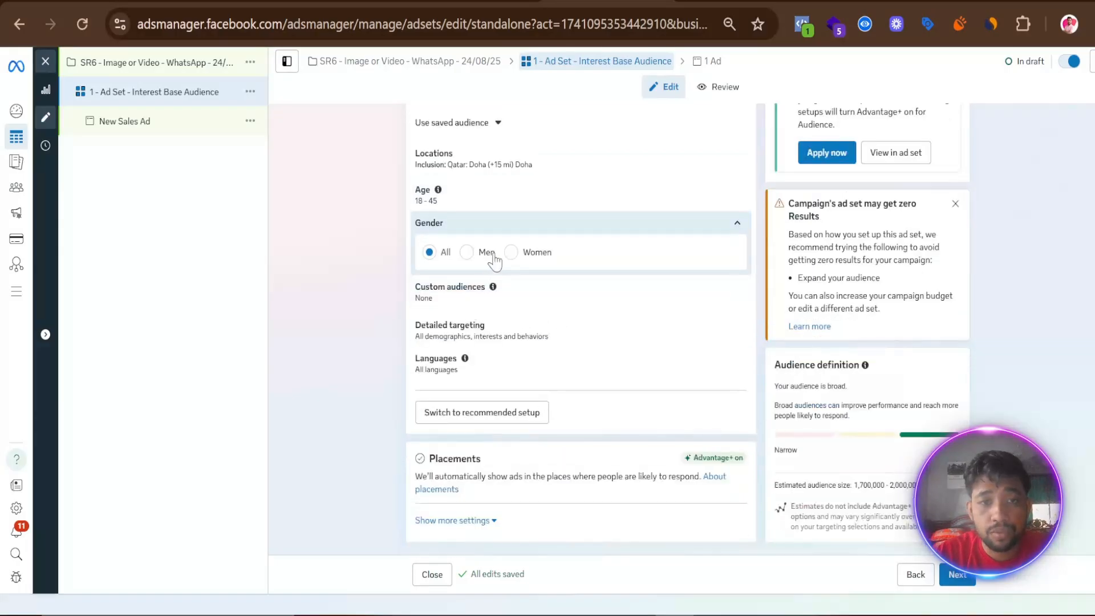
left_click(466, 252)
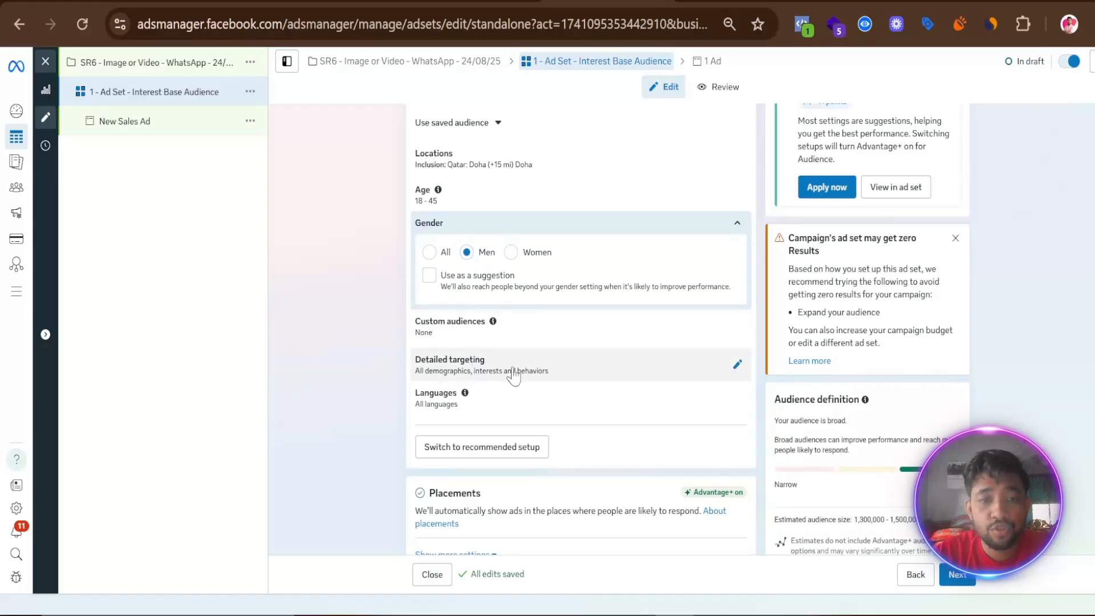
- Open detailed targeting for editing, and copy "Fitness and wellness" from the Audience section of the Google Docs action plan
left_click(739, 366)
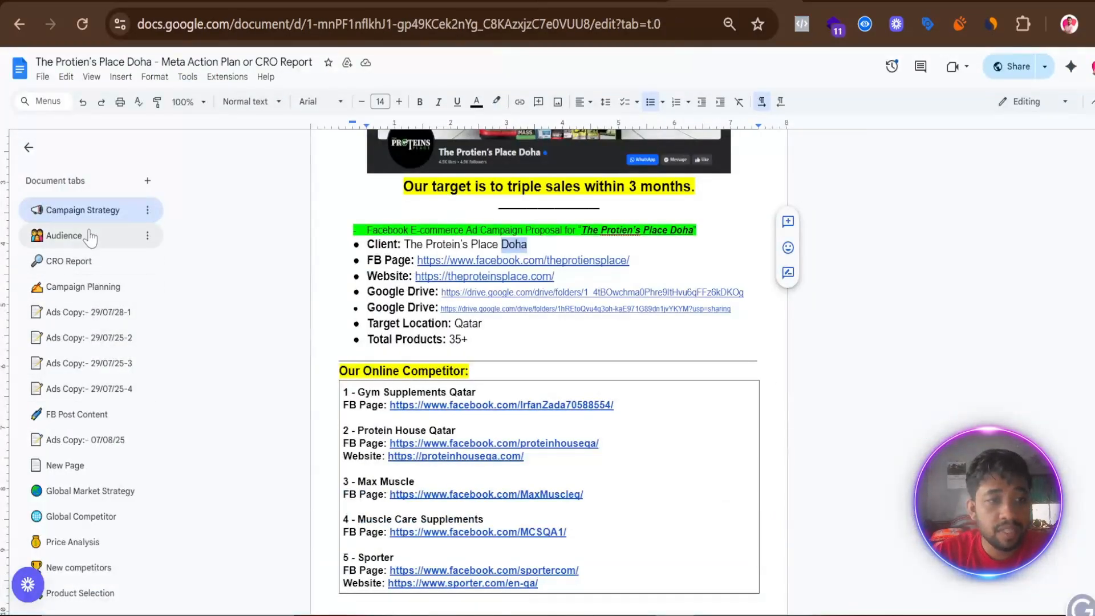
left_click(90, 235)
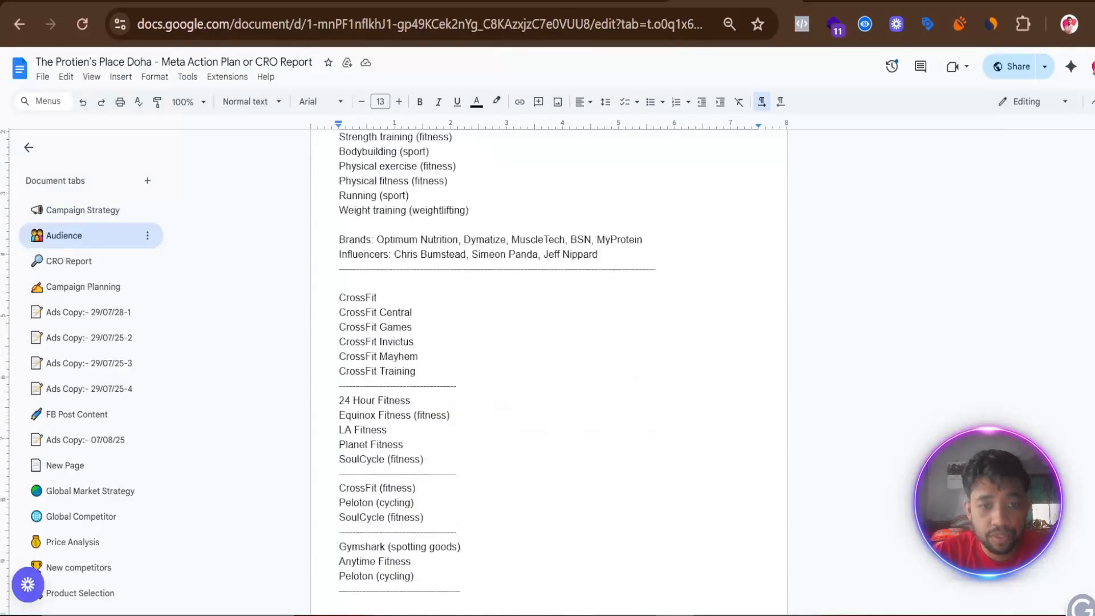
scroll(548, 370, "down", 2)
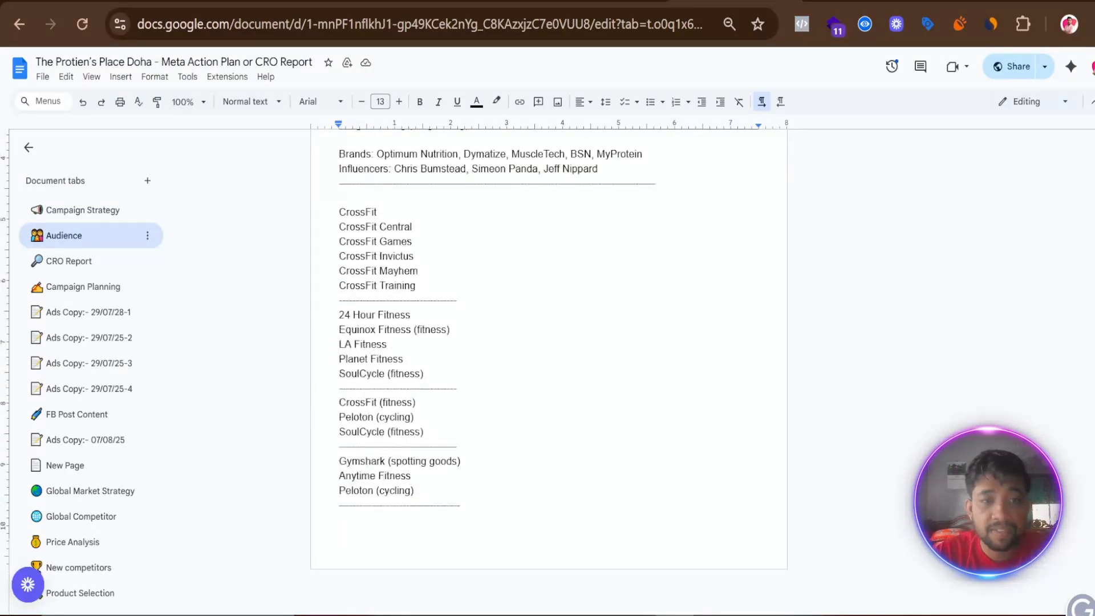
scroll(547, 370, "up", 5)
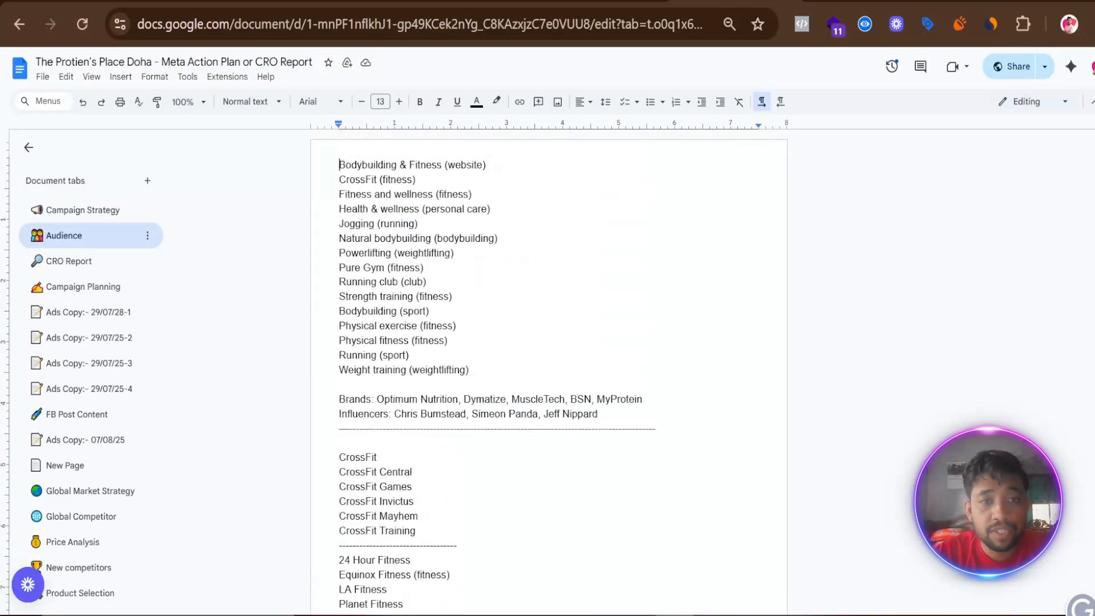
mouse_move(338, 193)
left_mouse_down()
mouse_move(434, 194)
mouse_move(338, 194)
left_mouse_up()
right_click(365, 191)
left_click(392, 222)
- Back in Ads Manager, search detailed targeting for the copied text and add the Fitness and wellness (fitness) interest
left_click(613, 1)
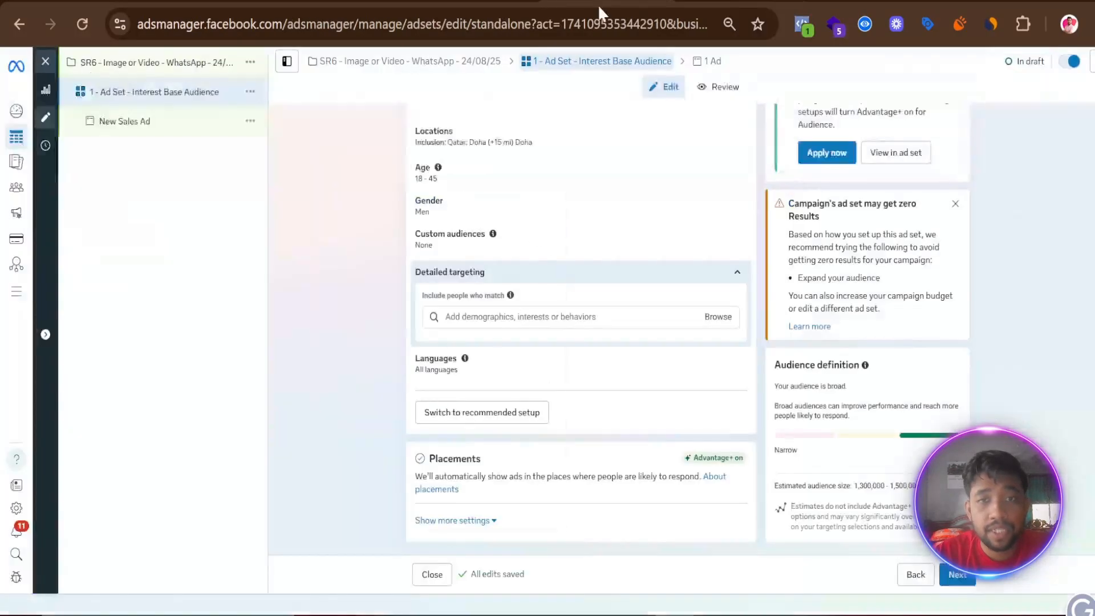
right_click(464, 315)
left_click(500, 394)
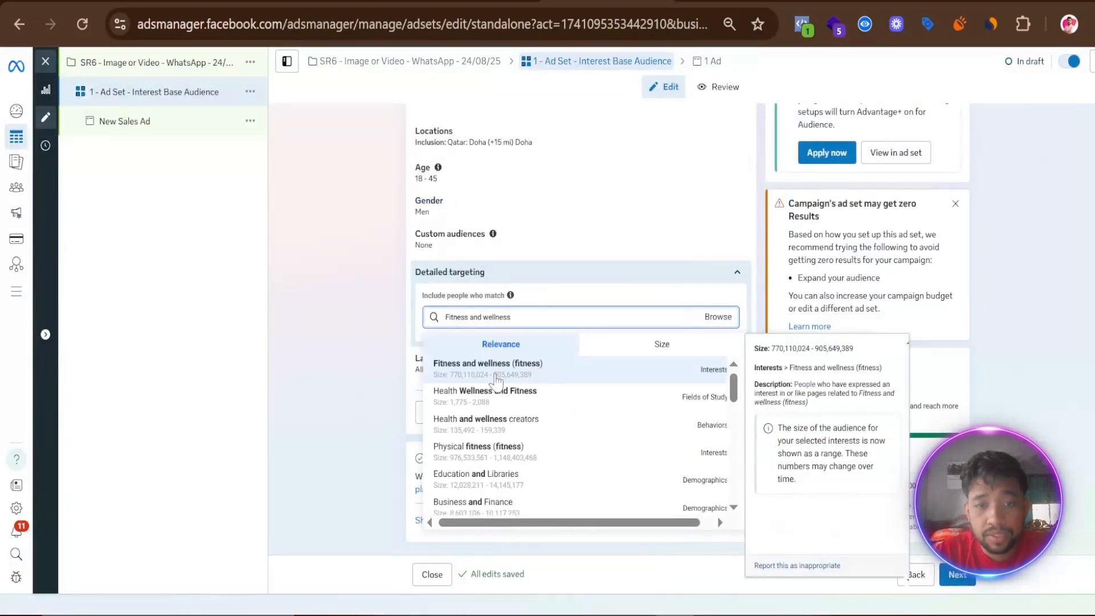
key("Return")
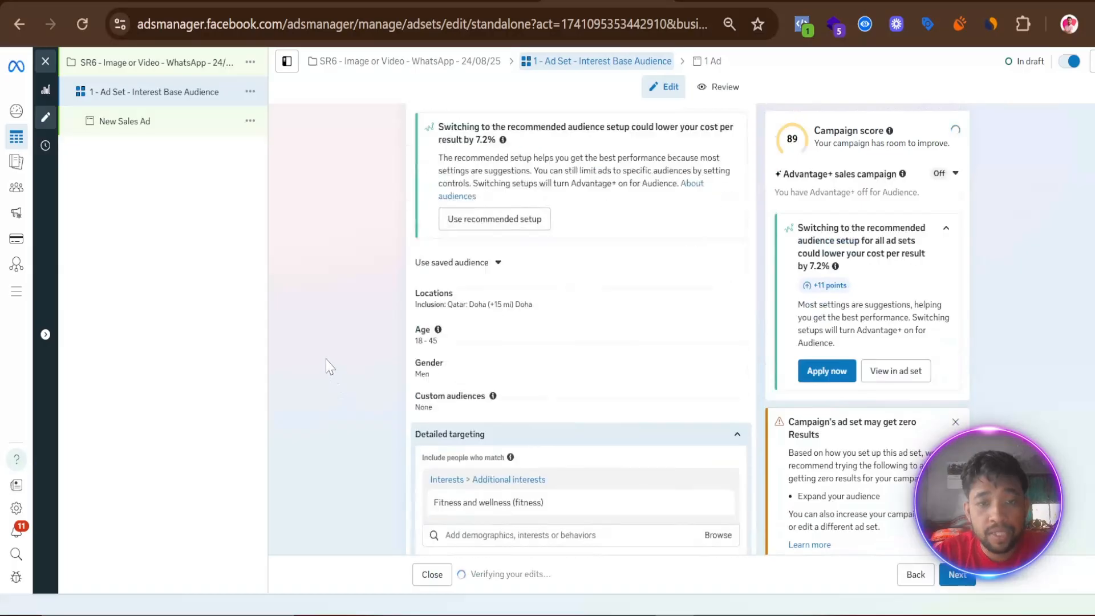
- Add the suggested interests Physical fitness (fitness), Physical exercise (fitness) and CrossFit (fitness) to the detailed targeting
scroll(330, 362, "down", 1)
left_click(486, 264)
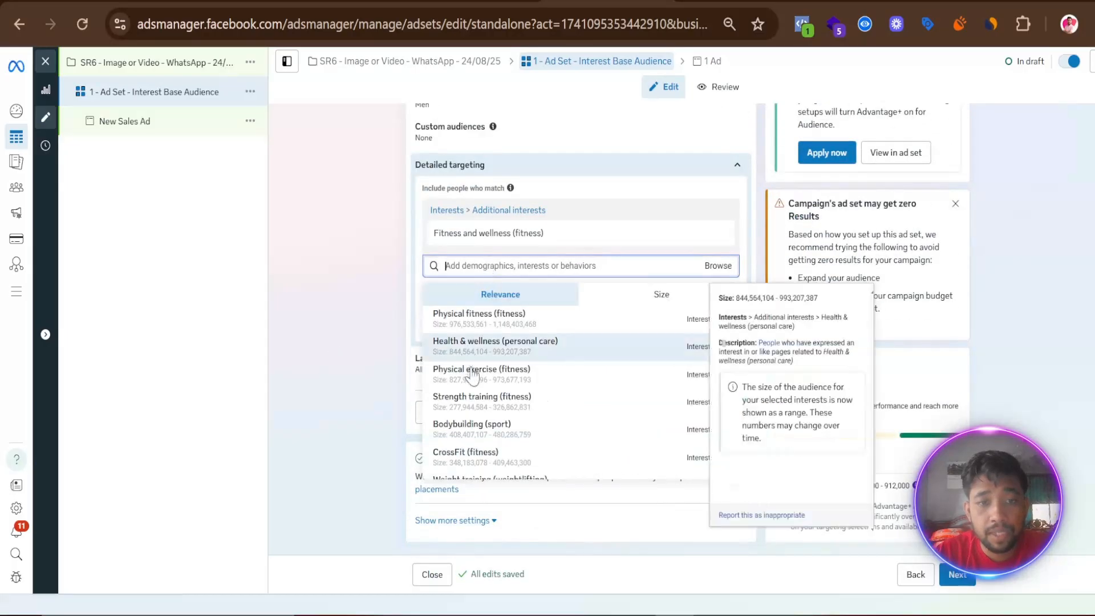
left_click(493, 320)
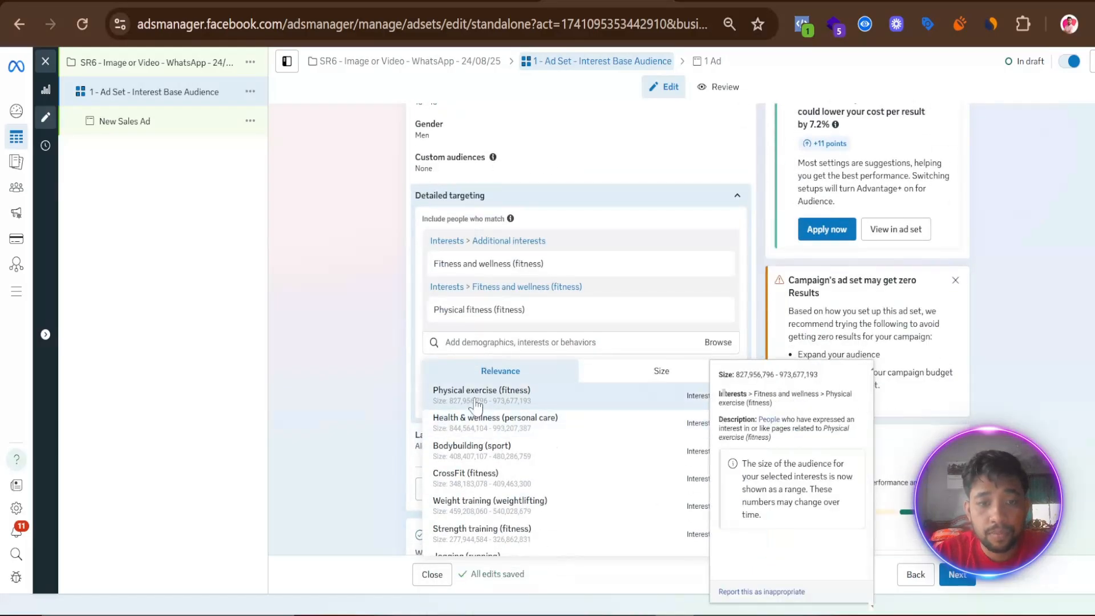
left_click(500, 394)
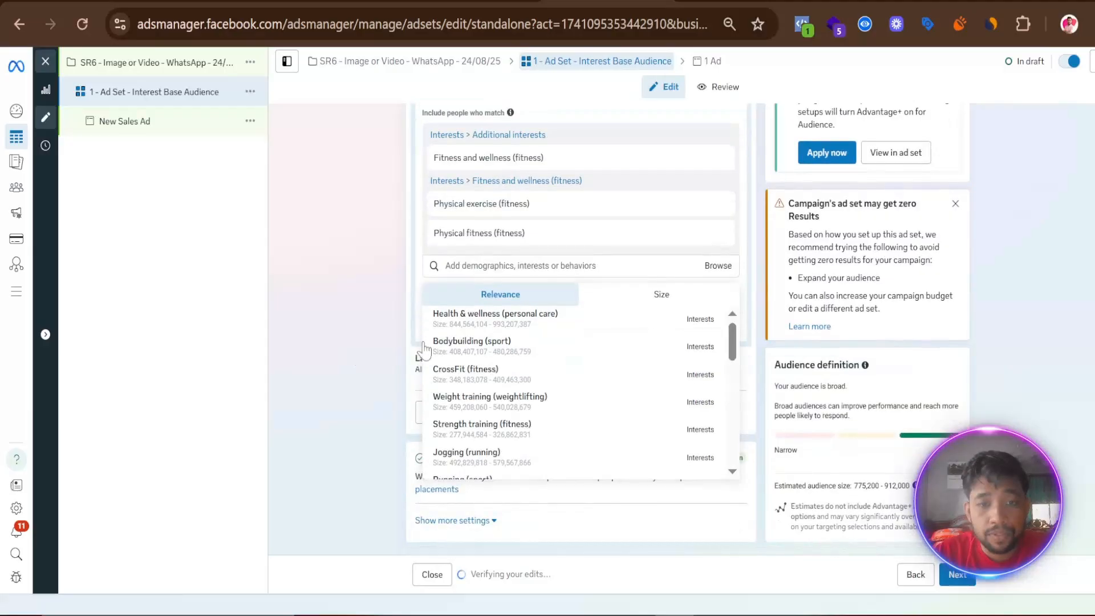
left_click(485, 376)
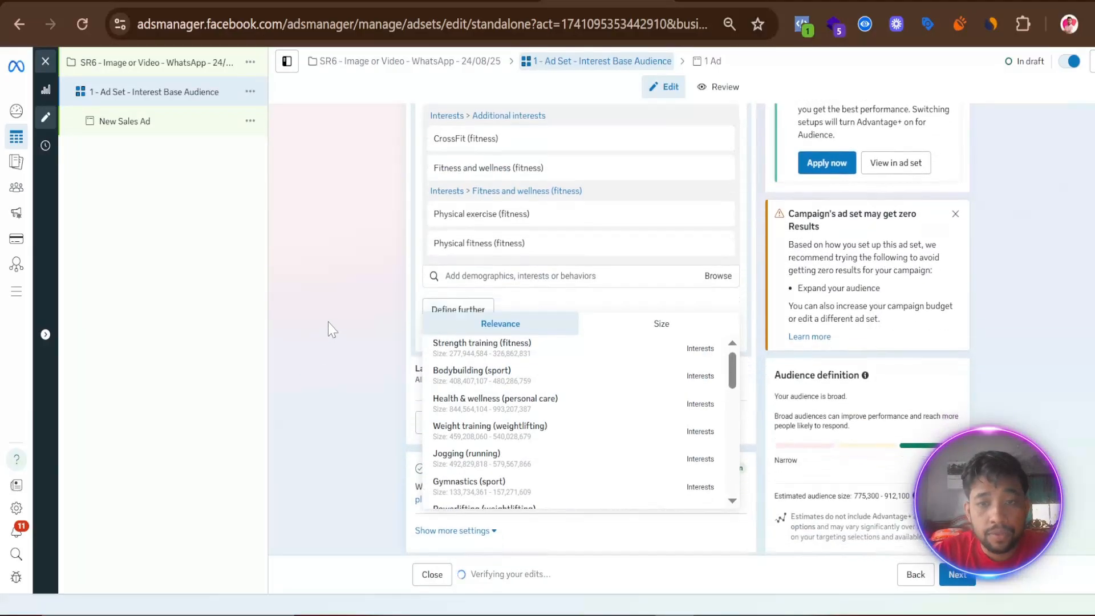
- Add the suggested Bodybuilding (sport) interest, and search detailed targeting for "gym" to add World Gym (fitness)
left_click(516, 348)
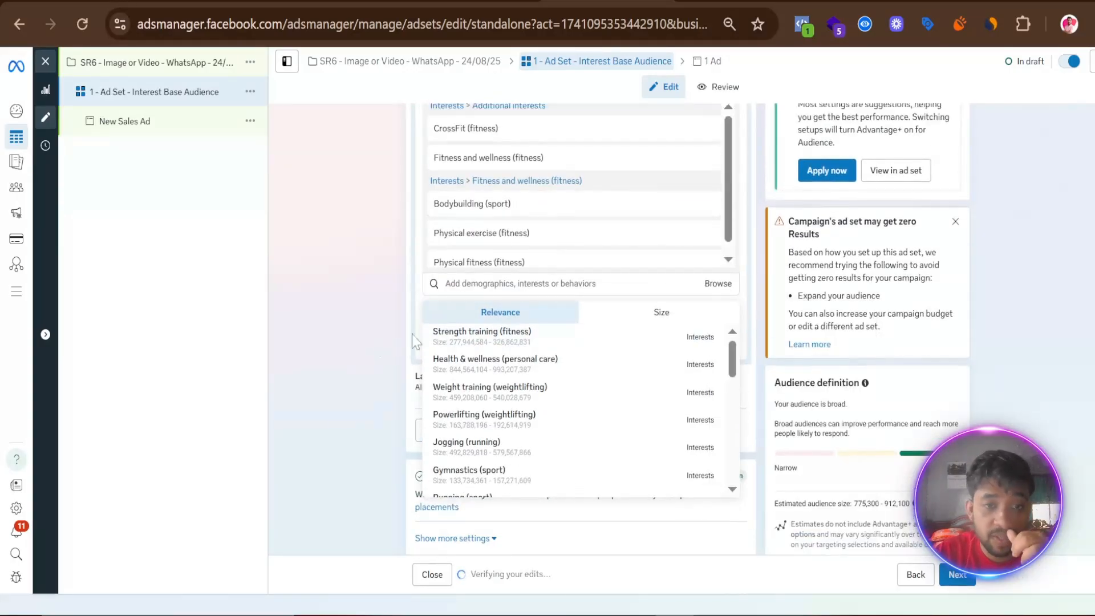
left_click(482, 285)
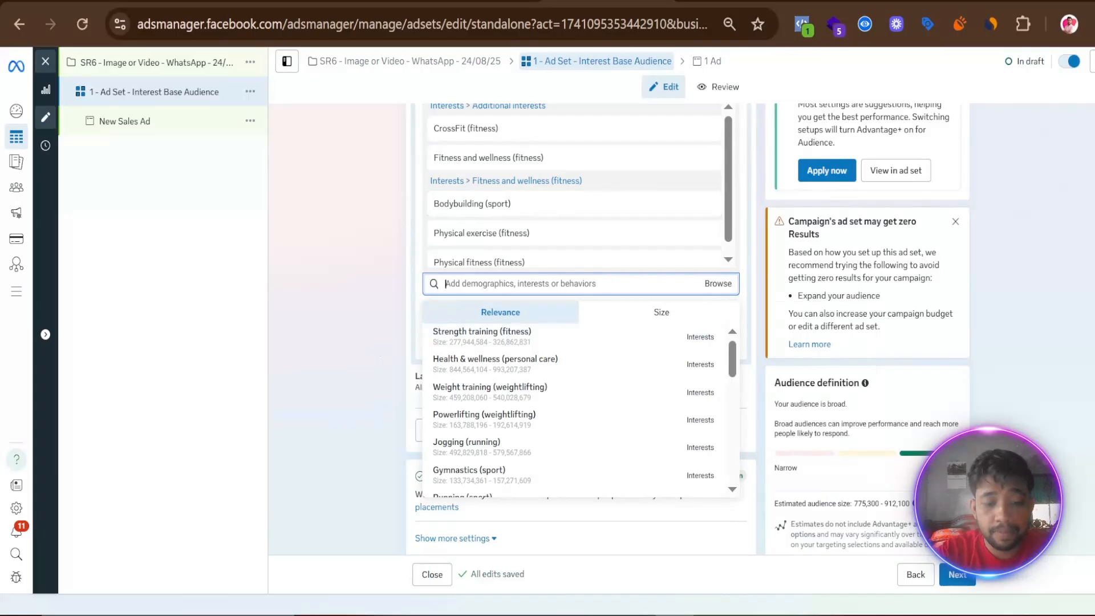
type("gym")
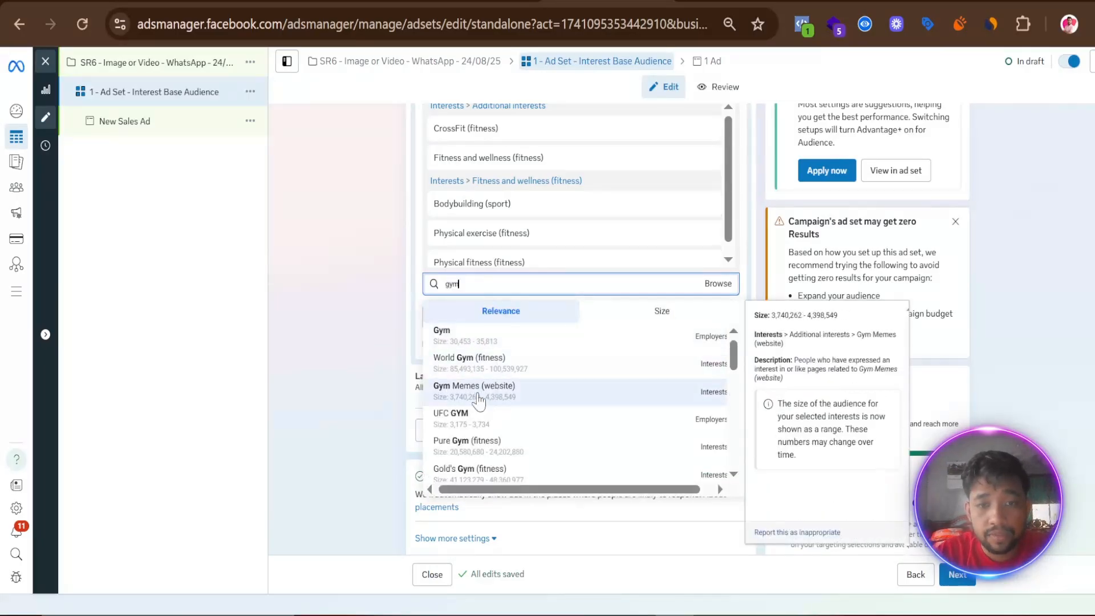
scroll(534, 403, "down", 5)
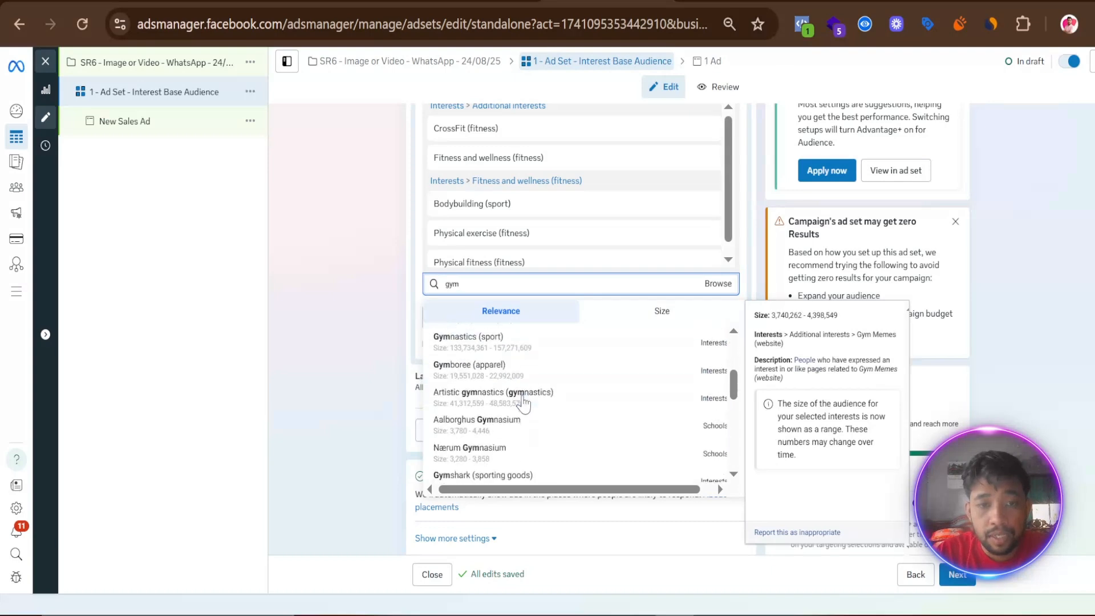
scroll(525, 408, "up", 5)
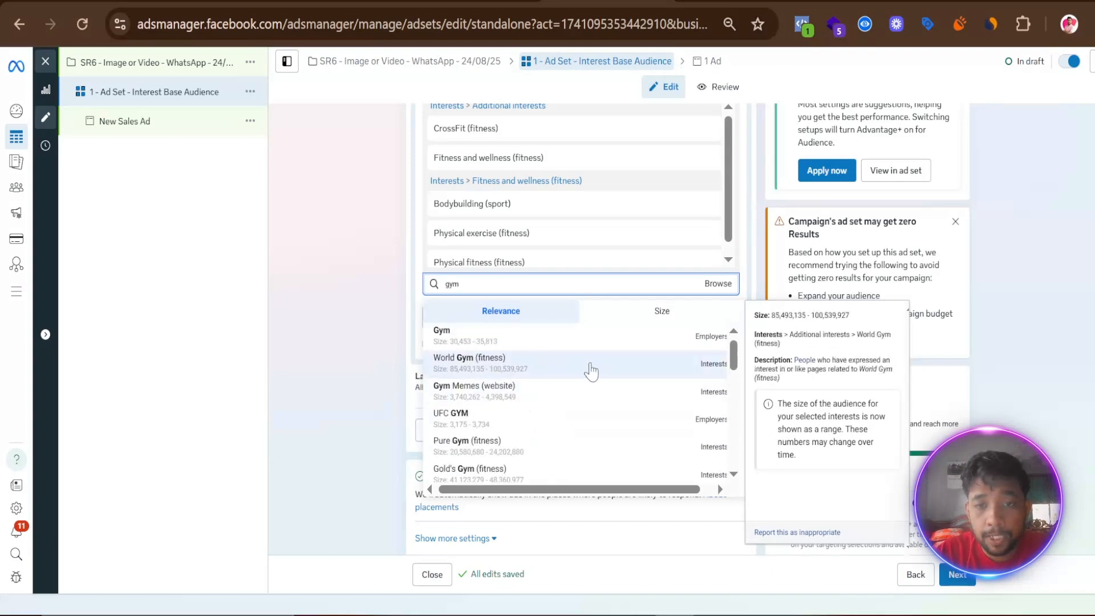
left_click(414, 362)
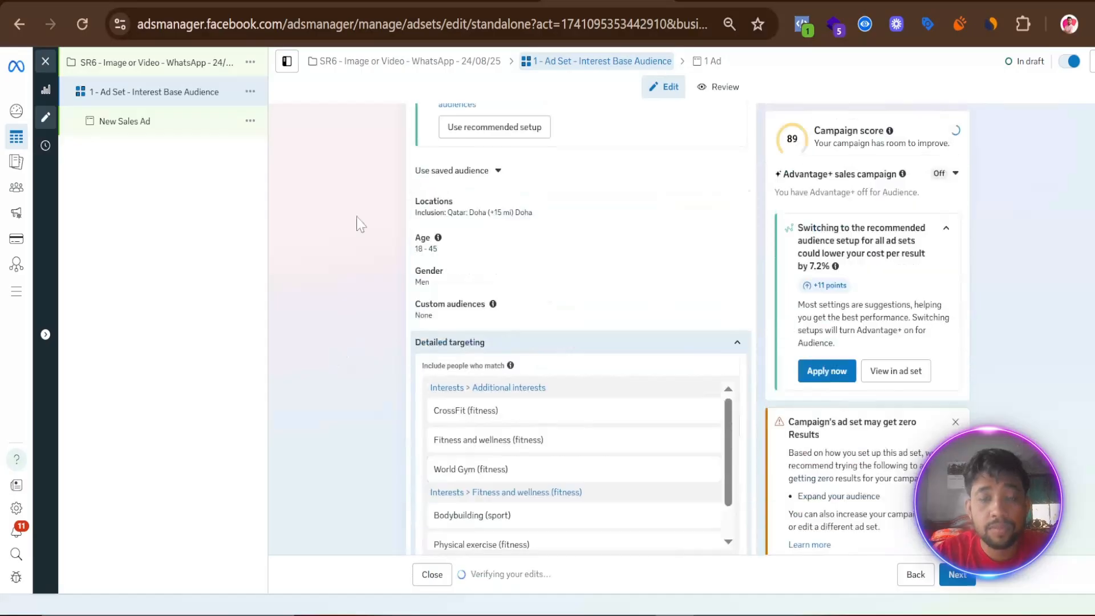
- Switch to the Google Docs action plan and copy "Planet Fitness" from the Audience section
key("ctrl+Tab")
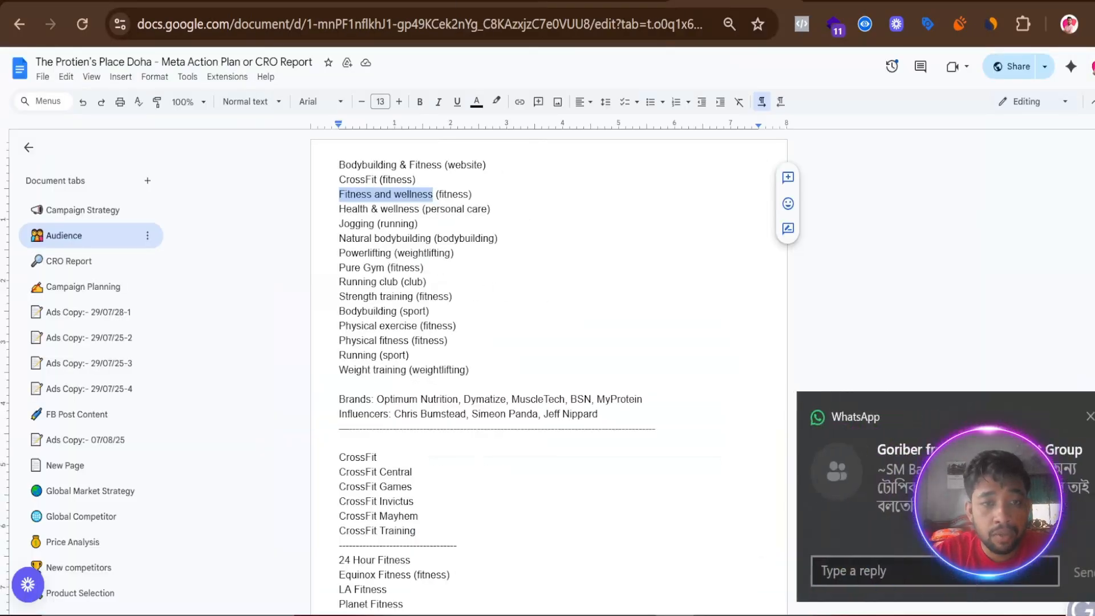
left_click_drag(340, 282, 392, 282)
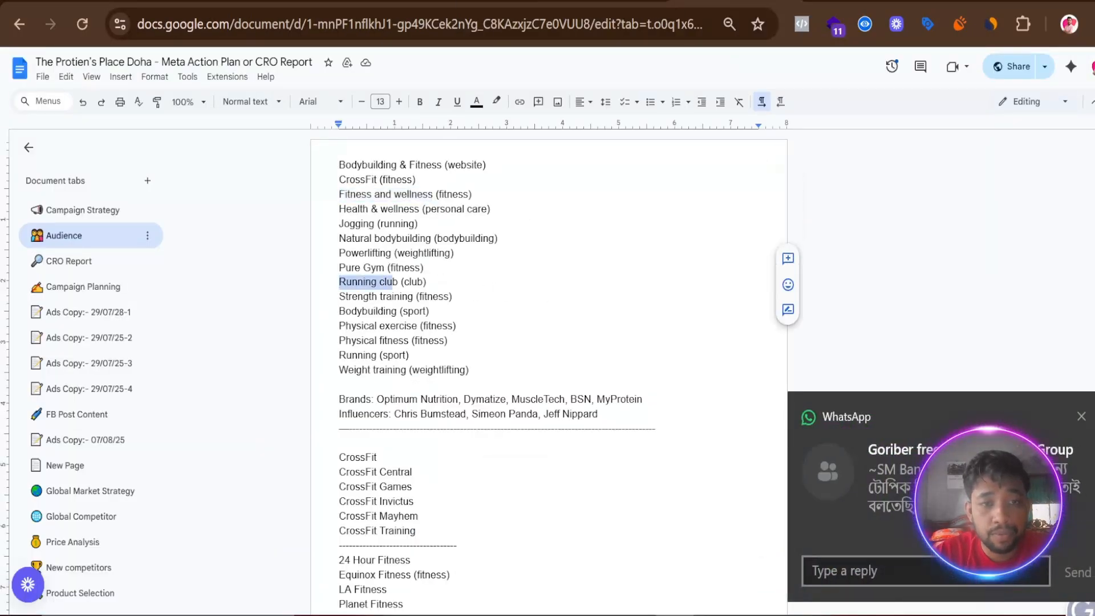
scroll(547, 342, "down", 5)
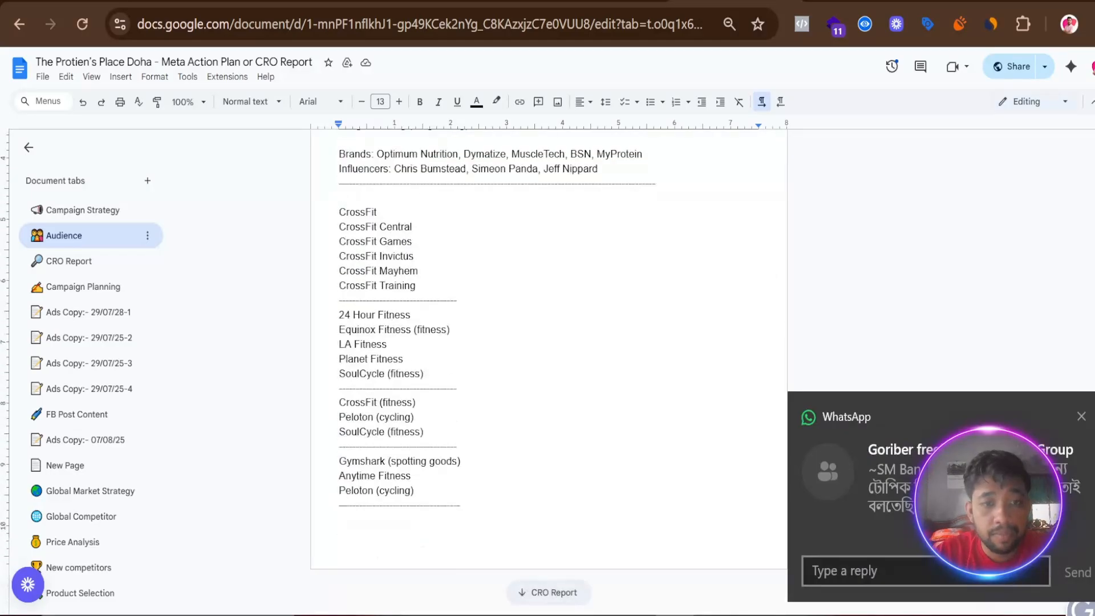
left_click_drag(339, 358, 406, 360)
right_click(386, 359)
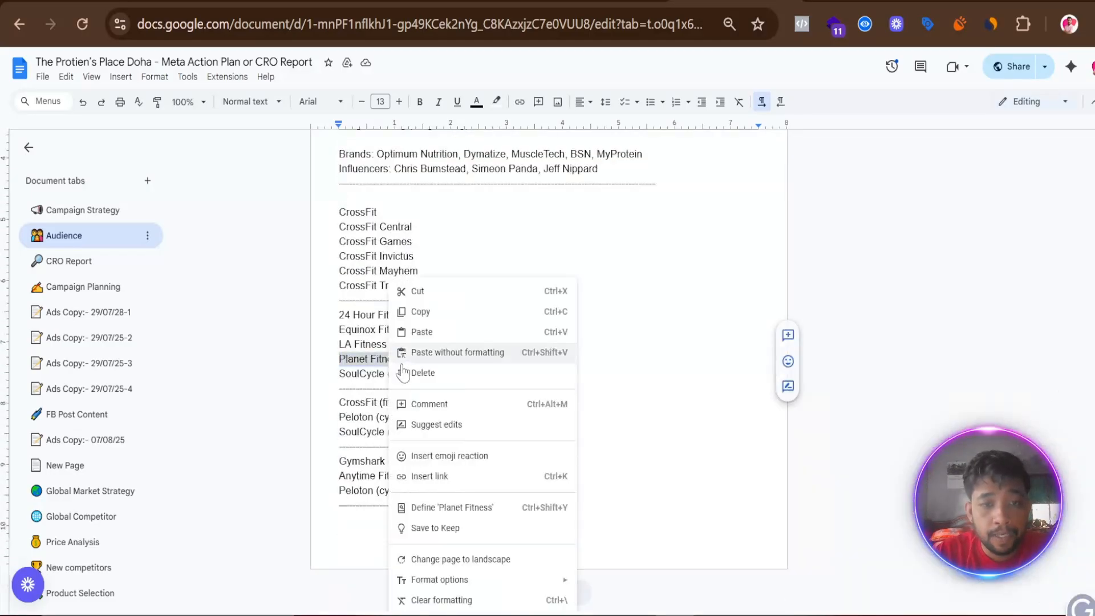
left_click(411, 311)
- Back in Ads Manager, search detailed targeting for the copied text and add the Planet Fitness (fitness) interest
left_click(605, 2)
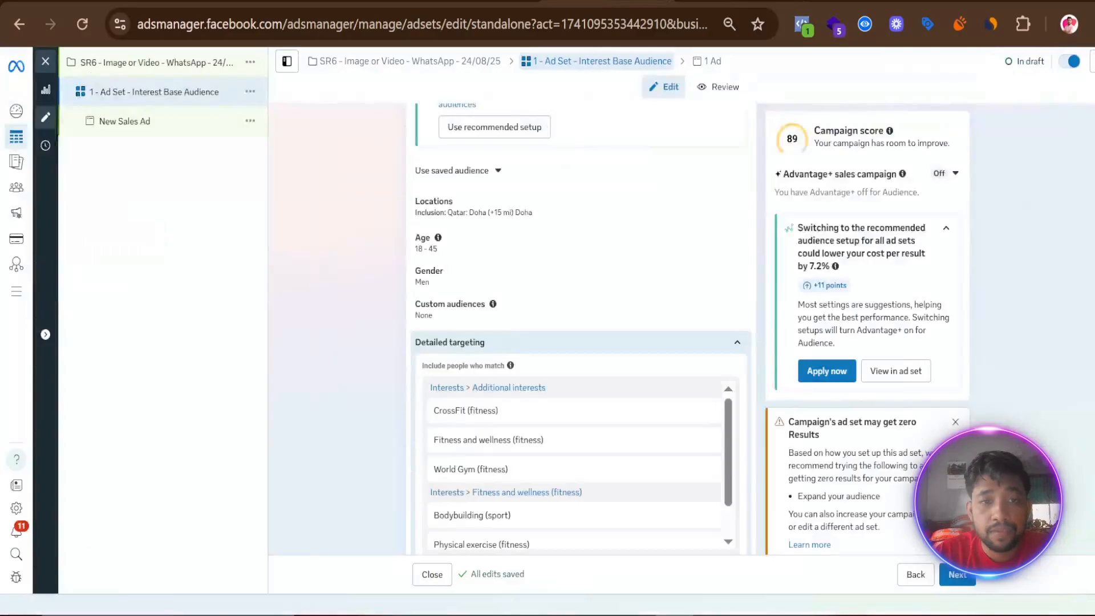
scroll(469, 508, "down", 1)
scroll(600, 238, "down", 5)
scroll(603, 245, "down", 1)
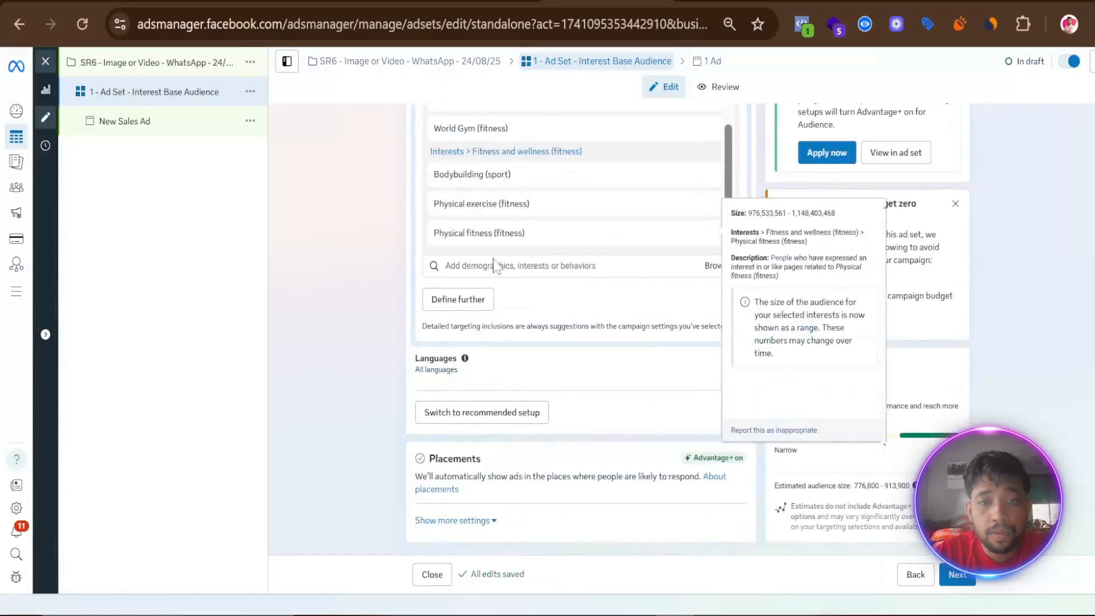
right_click(488, 266)
left_click(501, 394)
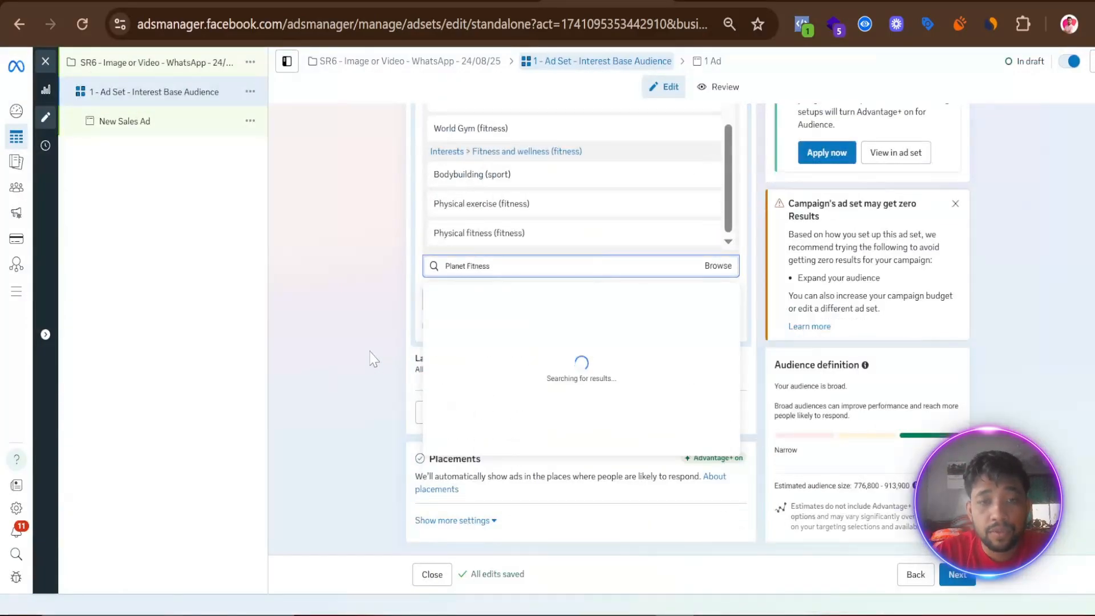
left_click(365, 330)
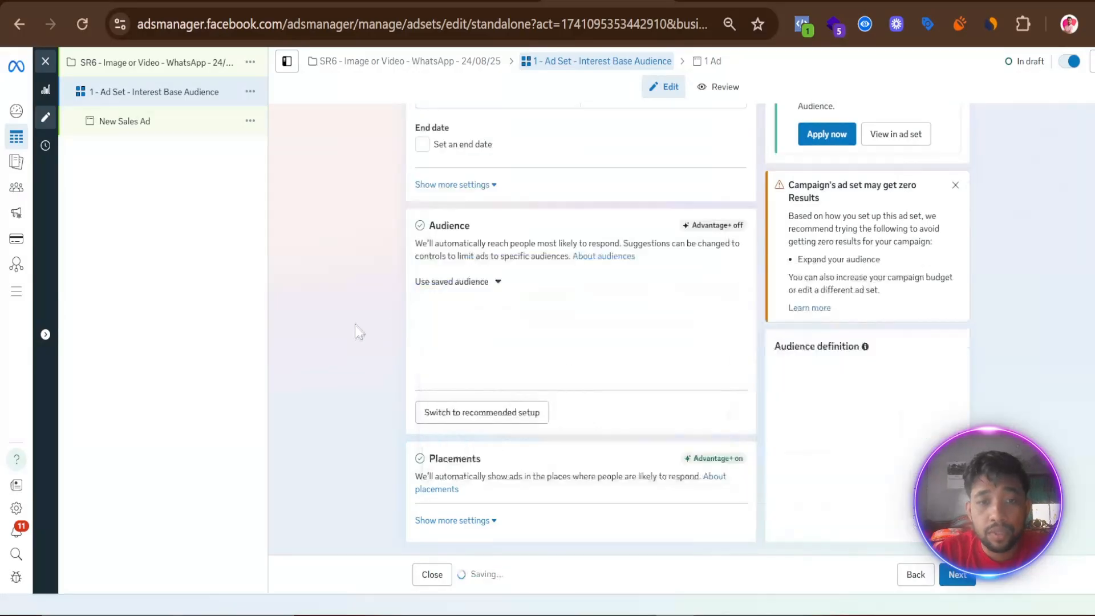
- Add the suggested interests 24 Hour Fitness (fitness) and Anytime Fitness (fitness) to the detailed targeting
scroll(422, 329, "down", 5)
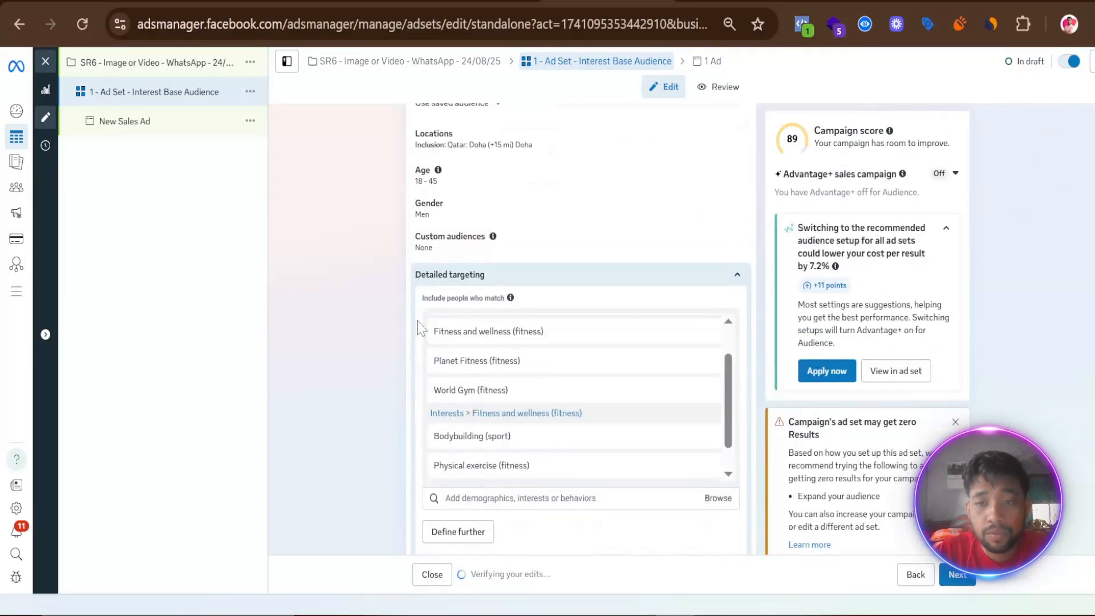
left_click(491, 266)
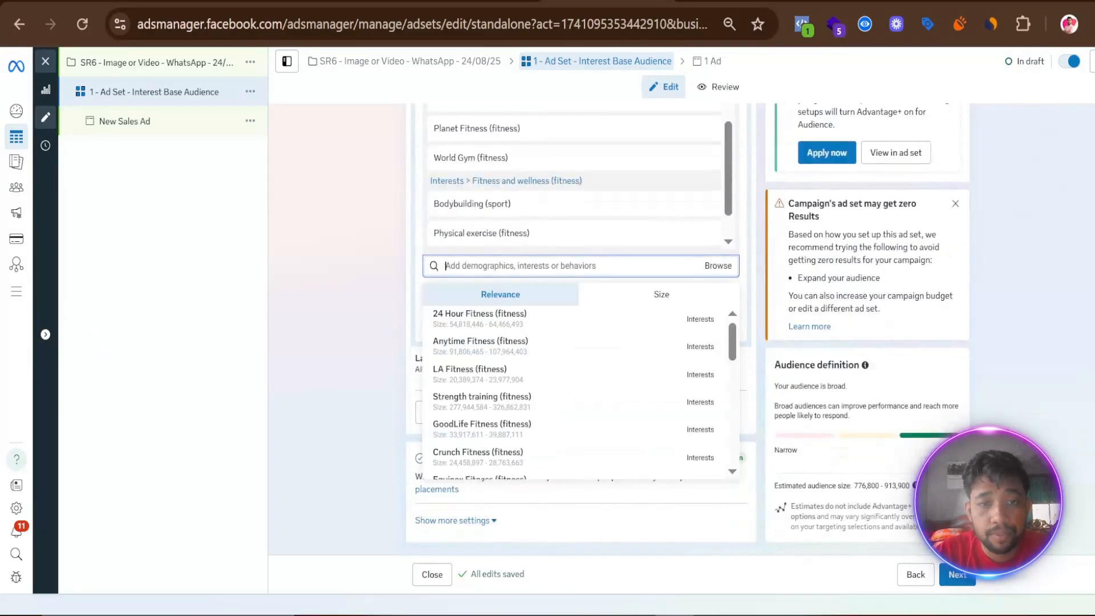
left_click(495, 318)
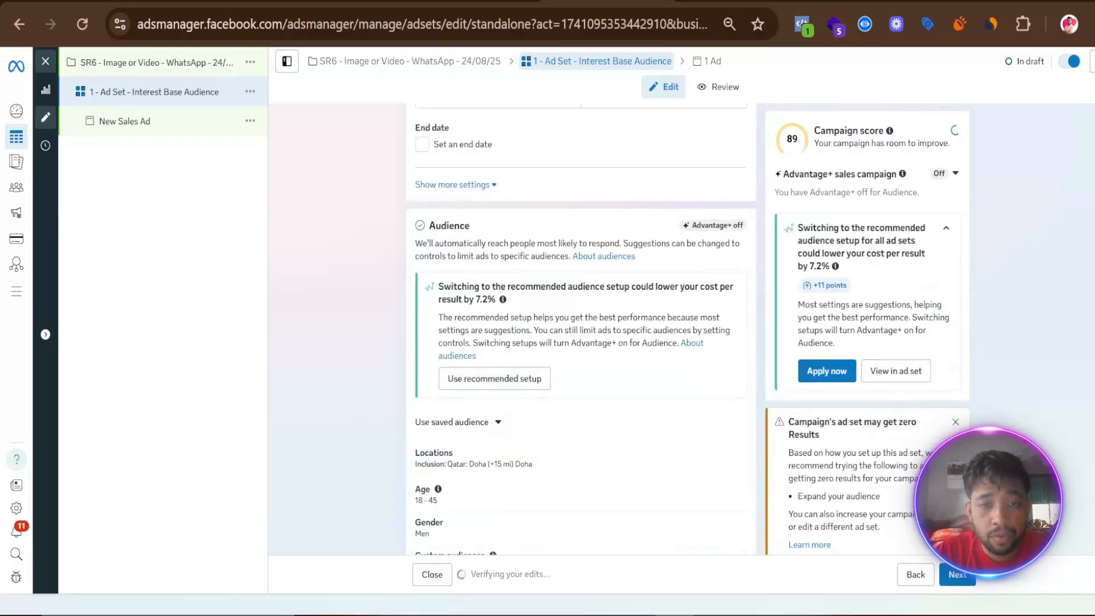
scroll(478, 362, "down", 8)
left_click(487, 419)
scroll(360, 398, "up", 1)
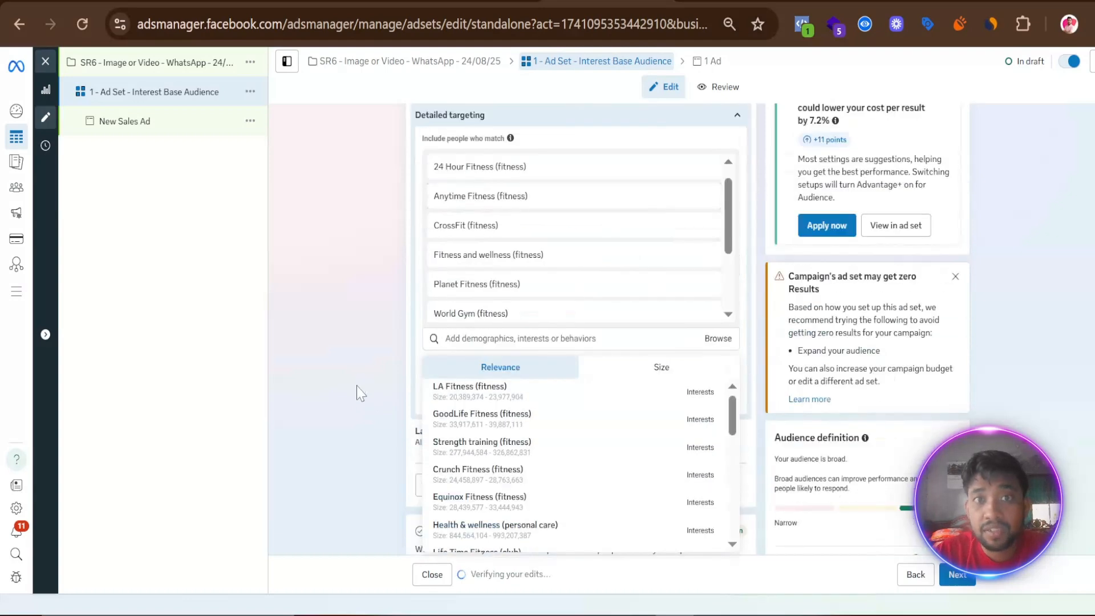
- Look through the remaining suggested interests, close the list, and expand the Advantage+ sales campaign details to examine its requirements
scroll(361, 377, "down", 1)
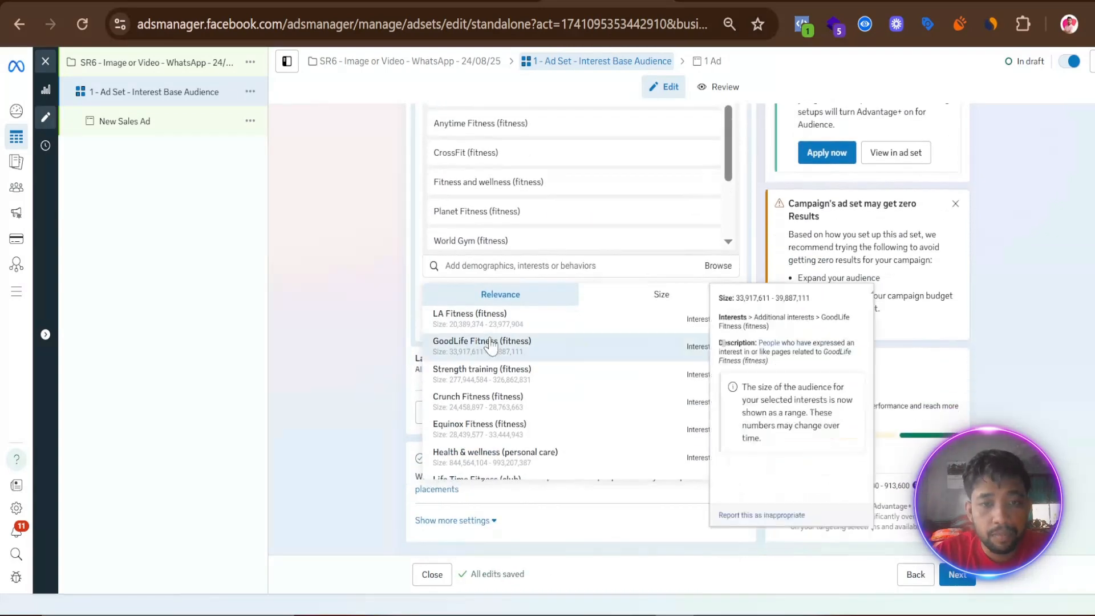
scroll(494, 383, "down", 10)
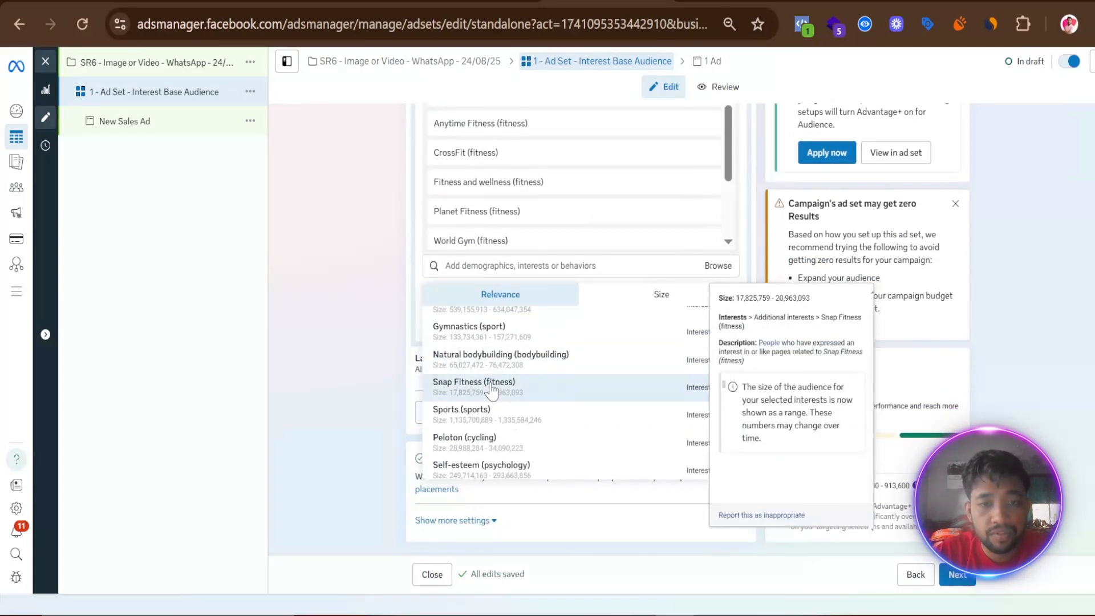
scroll(491, 389, "up", 10)
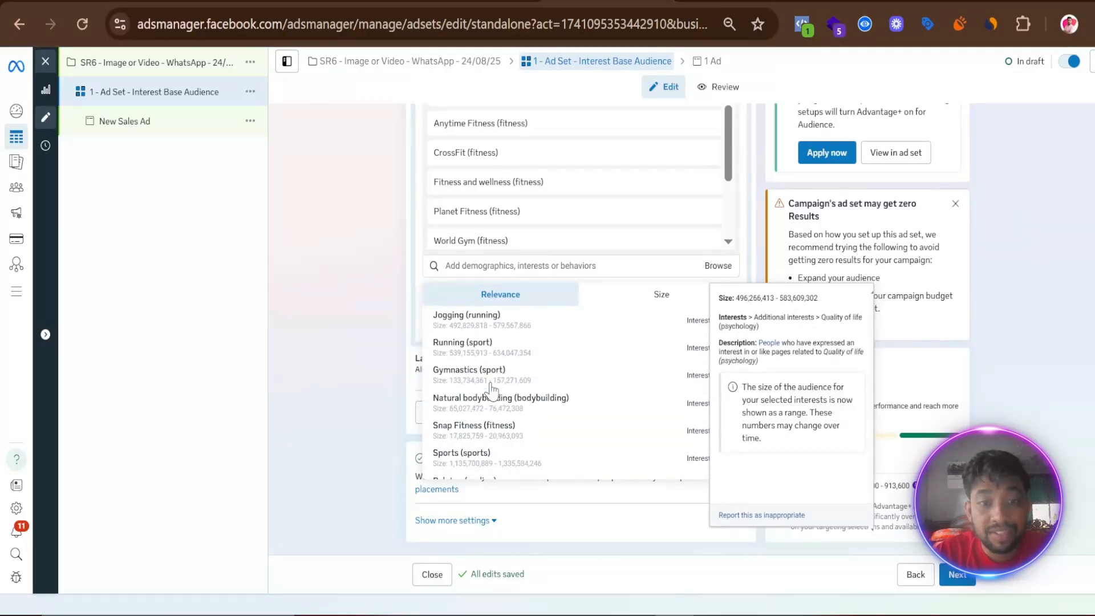
scroll(492, 390, "down", 10)
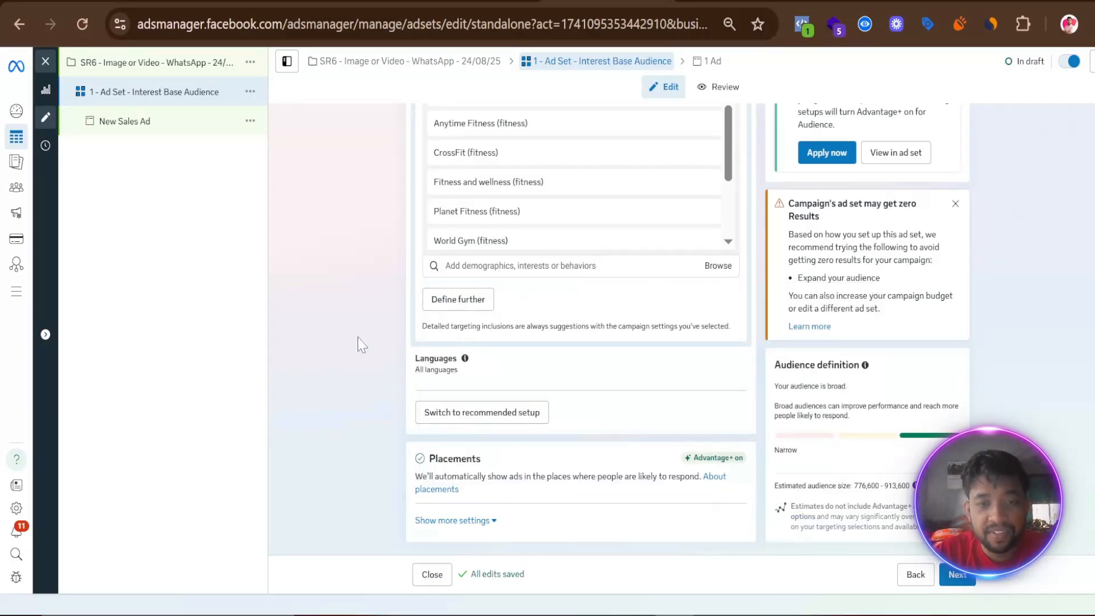
scroll(361, 345, "up", 8)
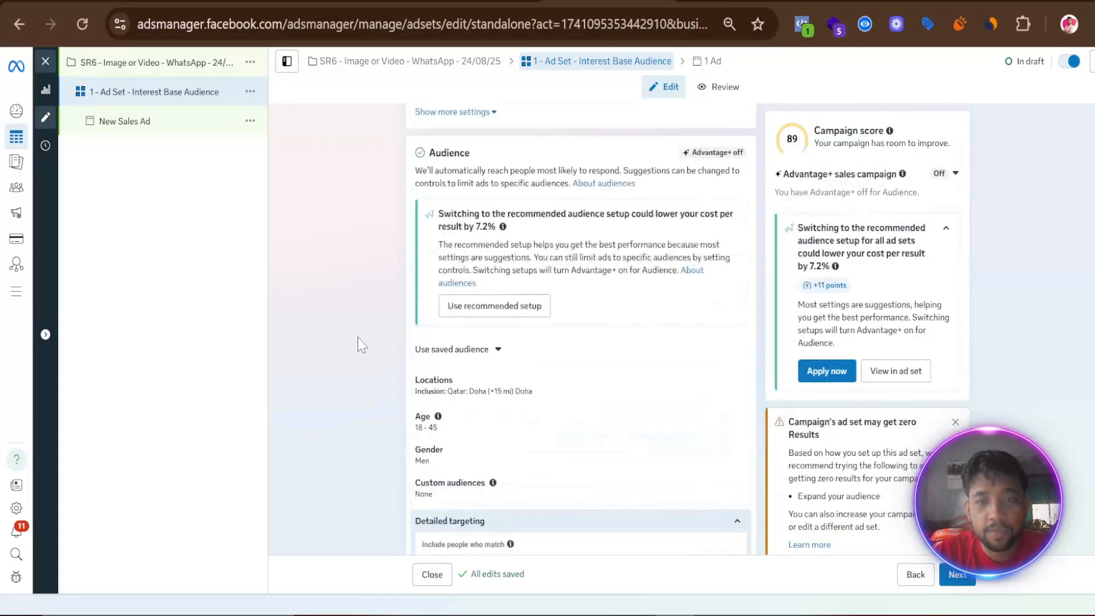
left_click(952, 173)
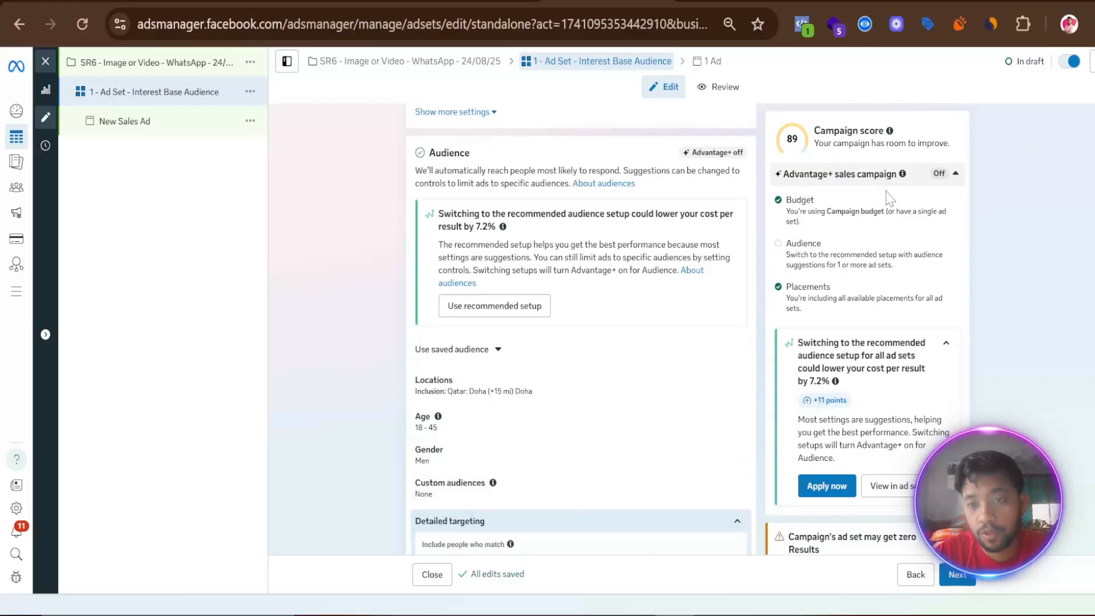
- Show the additional placement settings and exclude the Audience Network, Instagram and Messenger platforms, keeping only Facebook
scroll(585, 489, "down", 3)
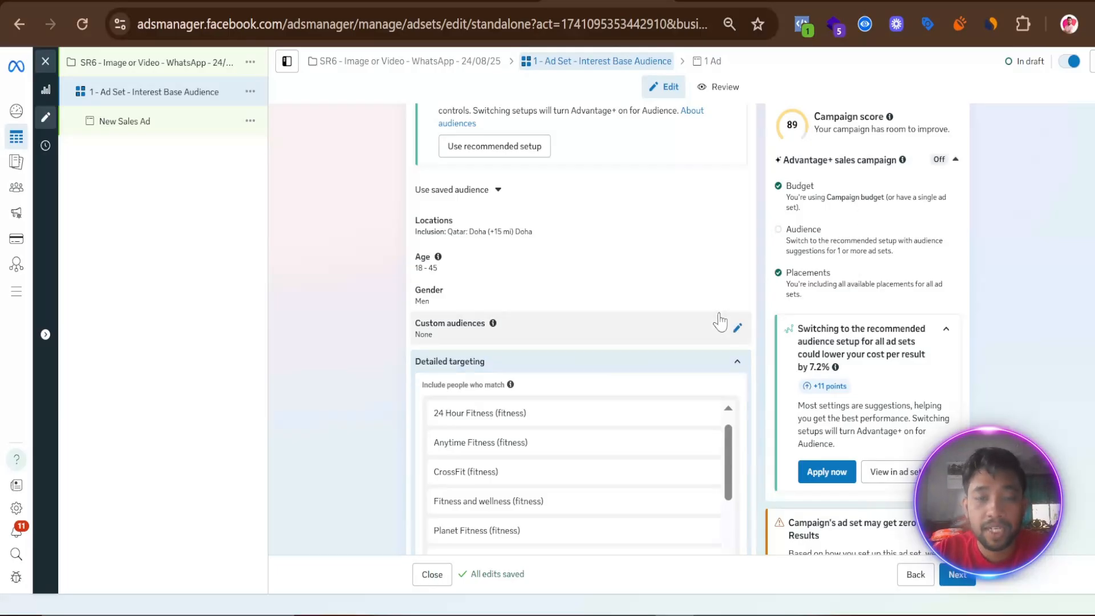
scroll(719, 315, "down", 5)
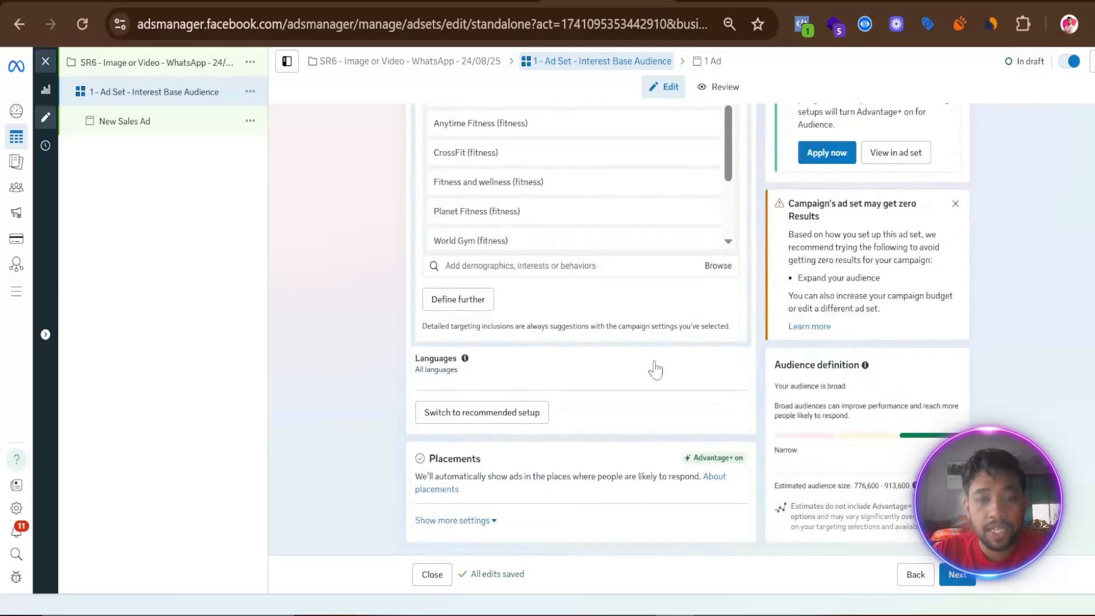
left_click(491, 521)
scroll(543, 426, "down", 5)
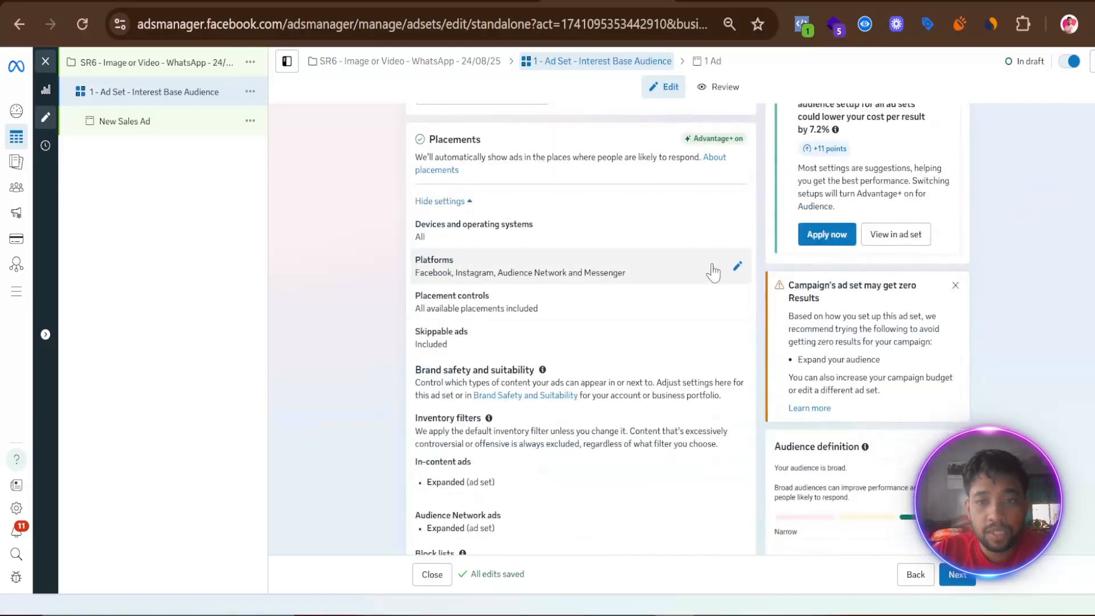
left_click(737, 266)
left_click(429, 318)
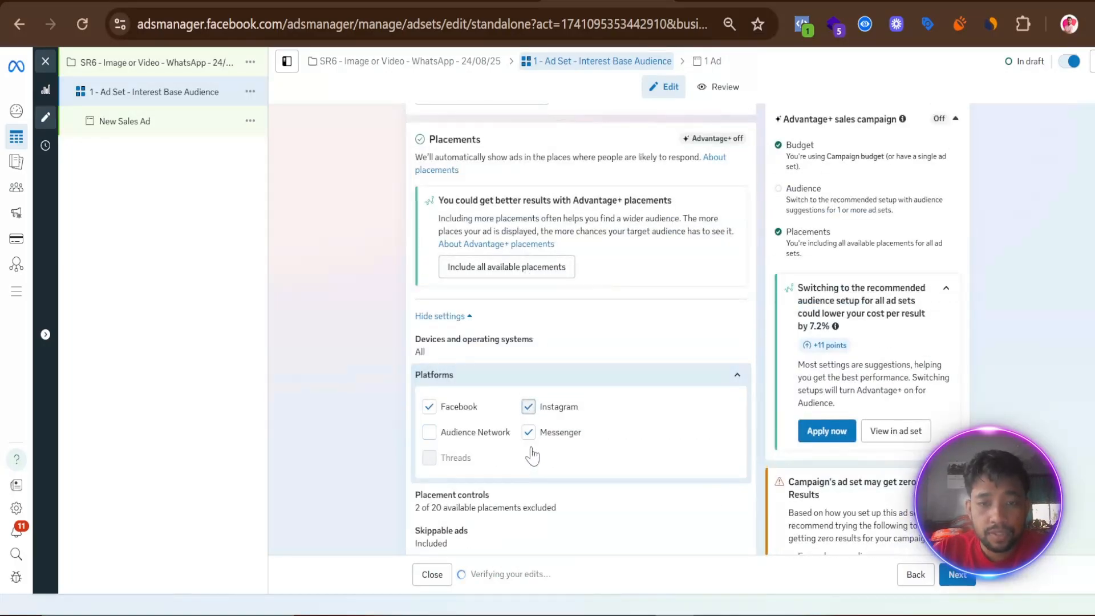
left_click(528, 406)
scroll(560, 415, "down", 2)
scroll(537, 402, "up", 2)
left_click(528, 318)
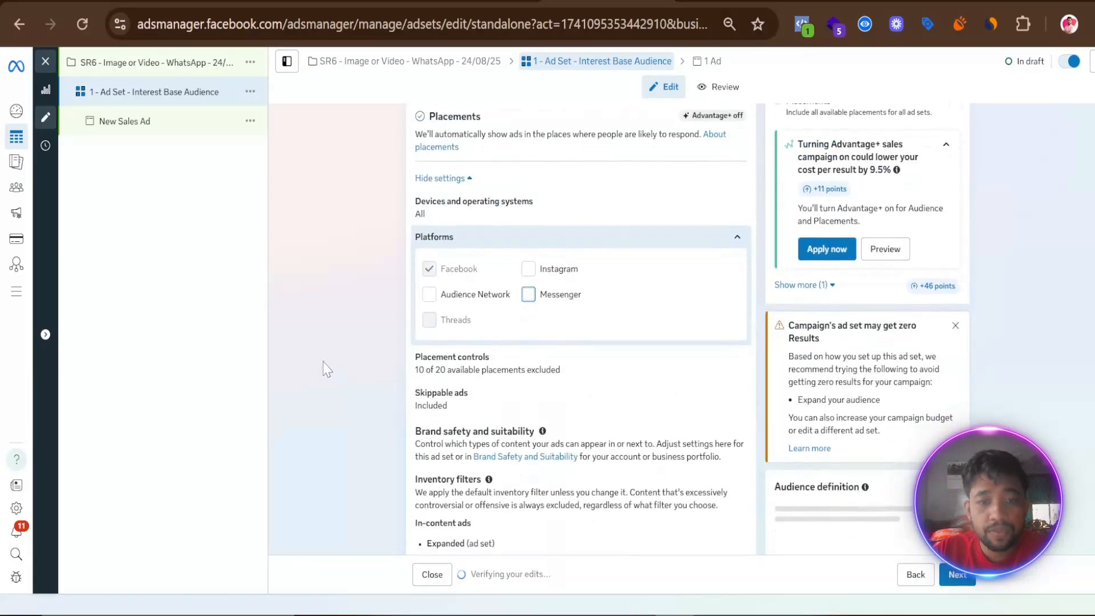
- Open the placement controls for editing, expand the Feeds placements and exclude Facebook Marketplace
scroll(342, 313, "down", 3)
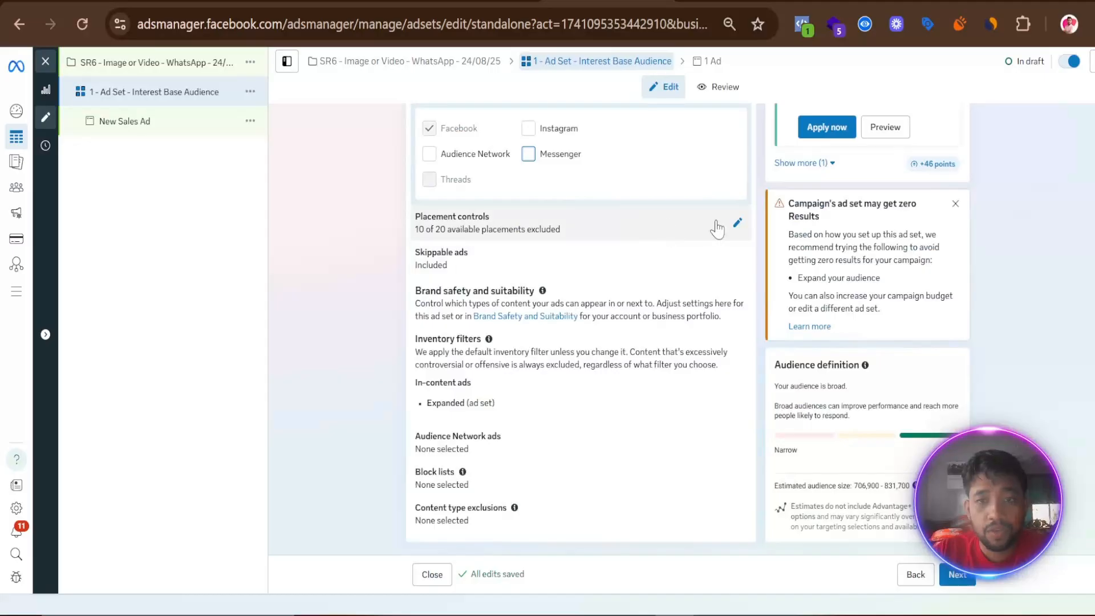
left_click(736, 223)
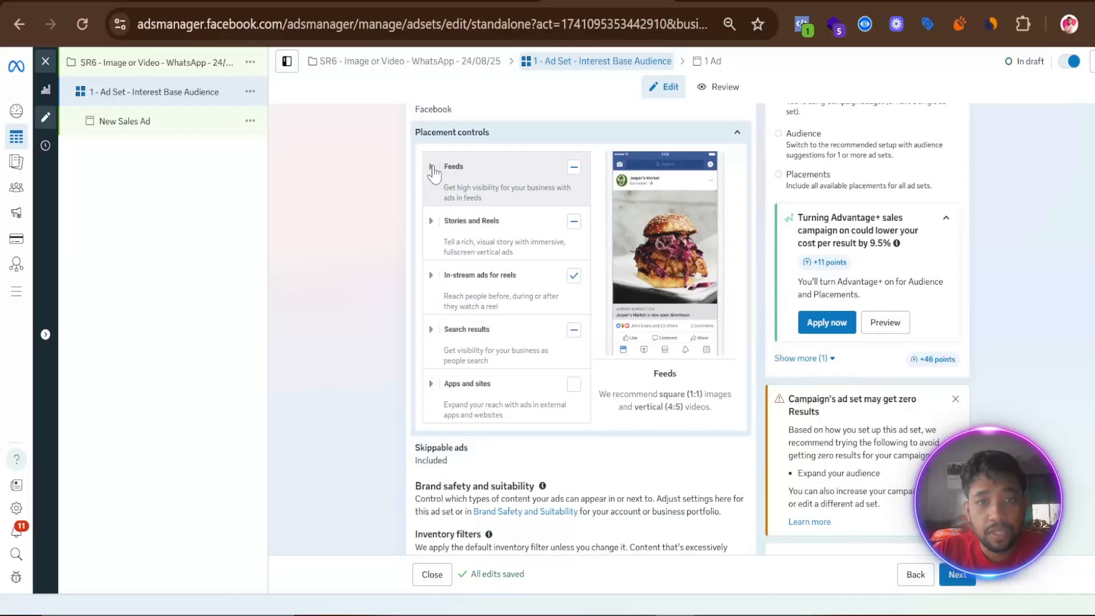
left_click(432, 167)
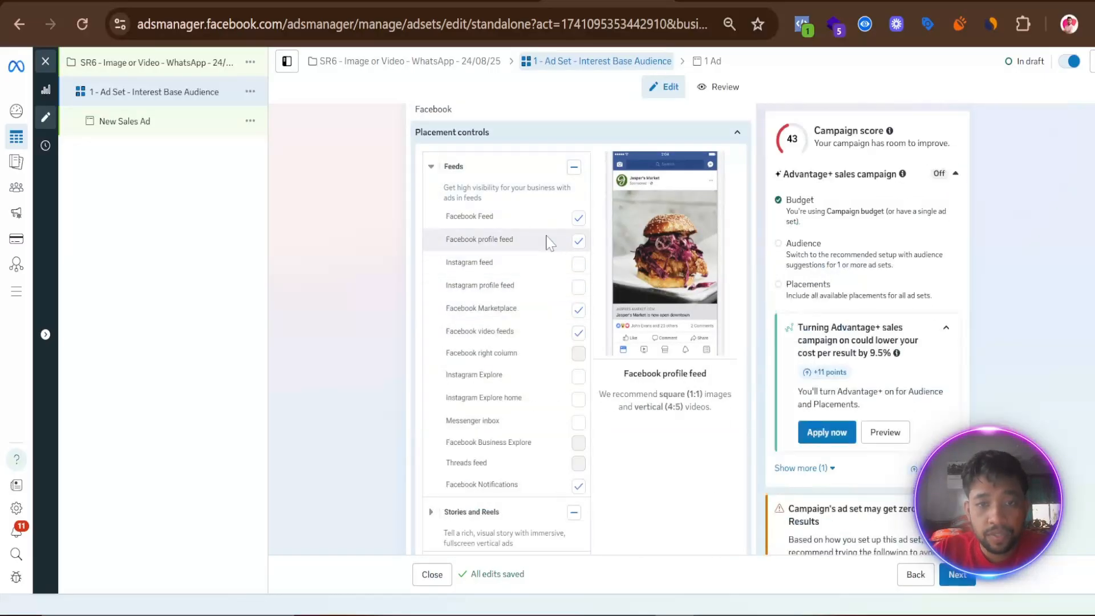
left_click(578, 310)
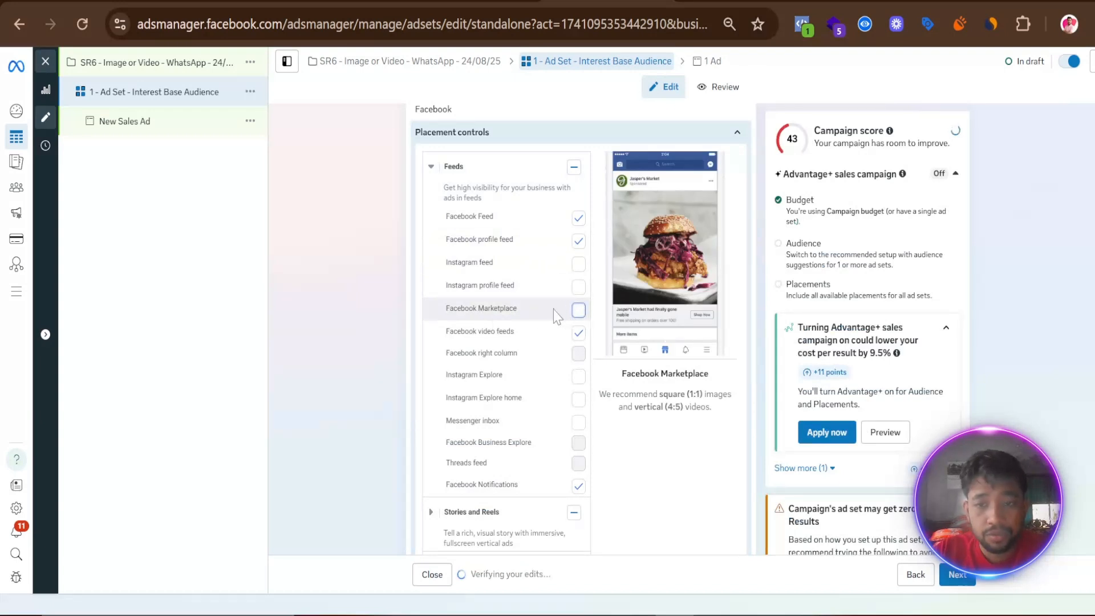
- Expand the Stories and Reels, In-stream ads for reels and Search results placements, and exclude Facebook search results
scroll(542, 320, "down", 3)
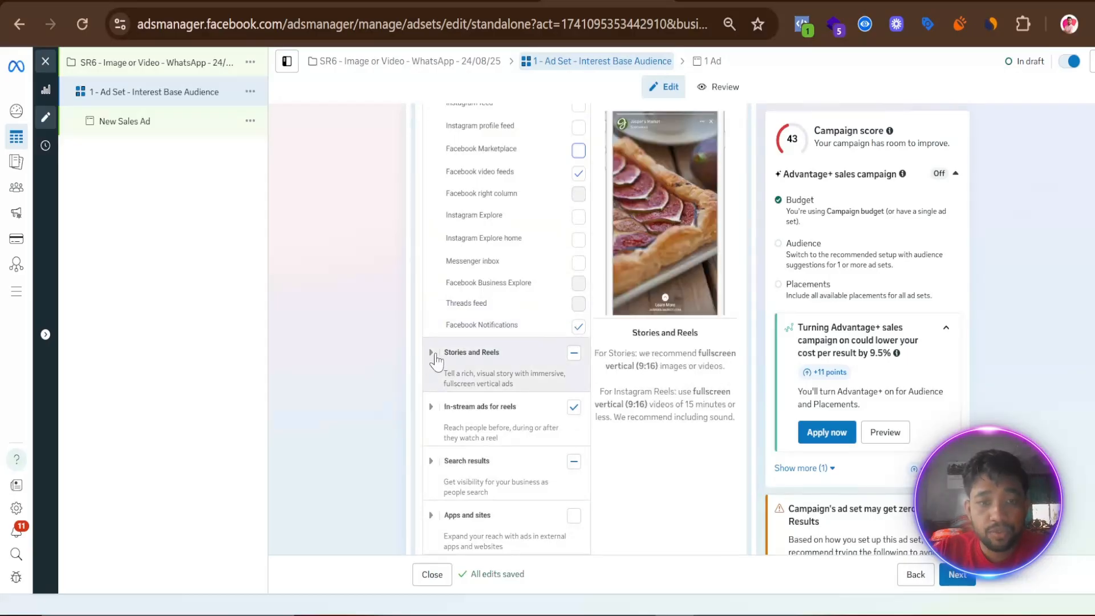
left_click(431, 352)
scroll(572, 295, "down", 3)
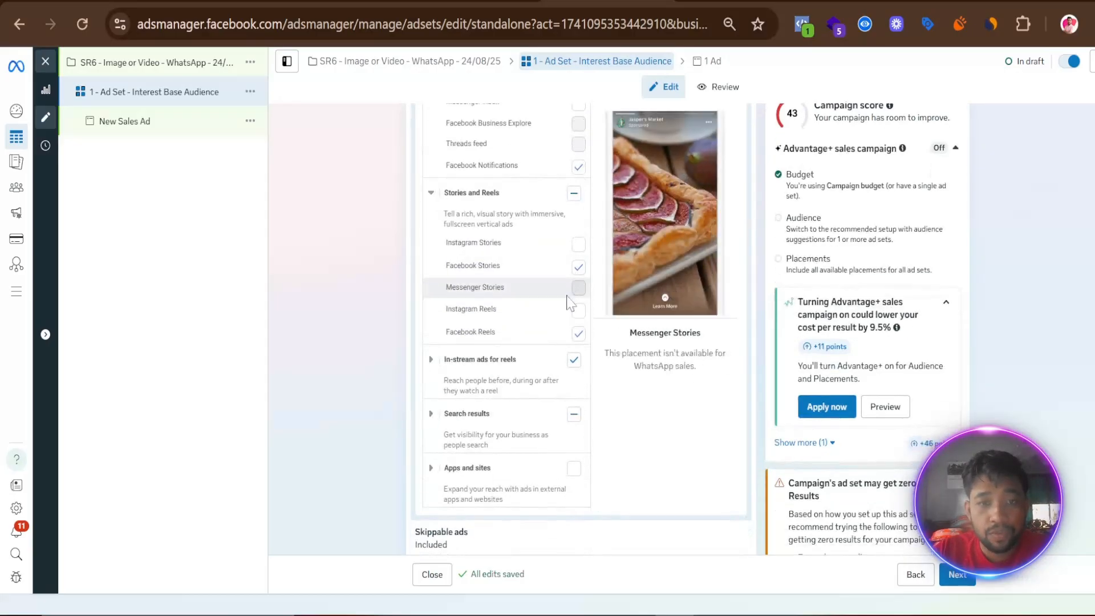
left_click(431, 359)
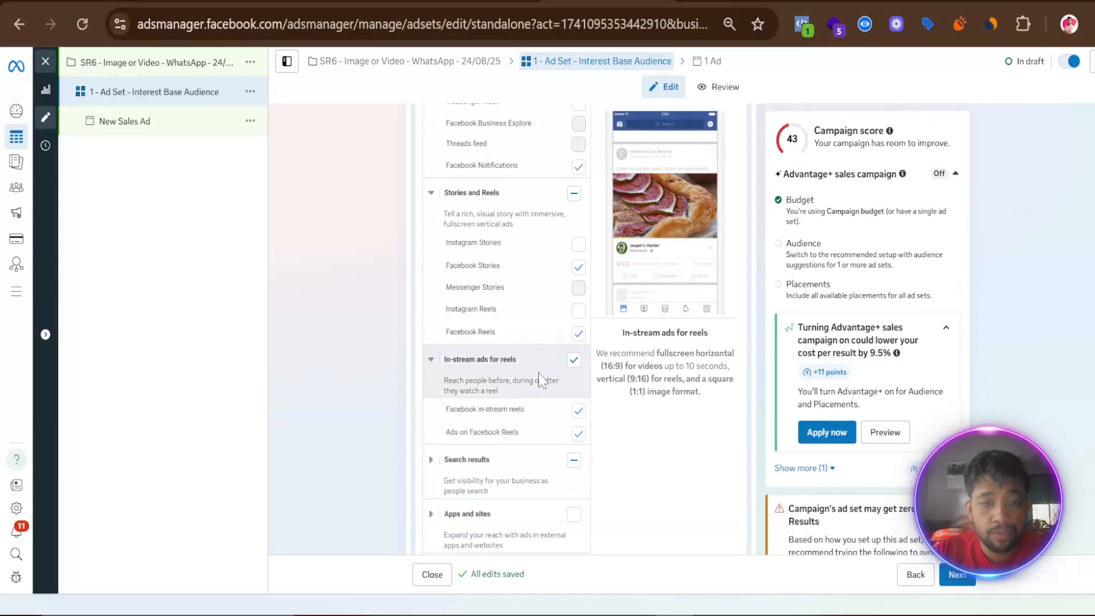
scroll(527, 248, "down", 3)
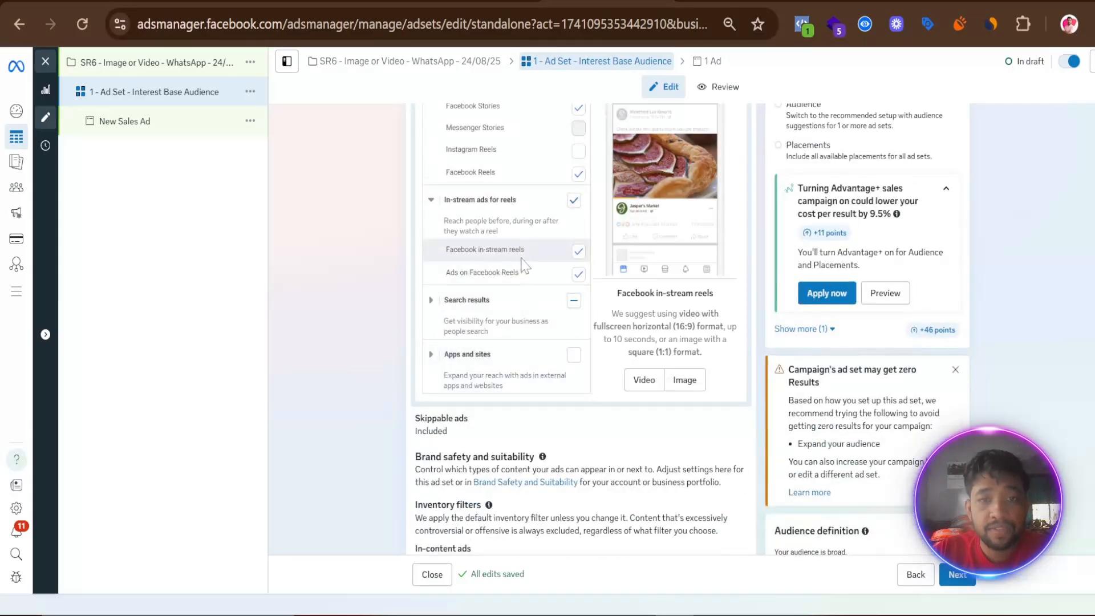
left_click(432, 301)
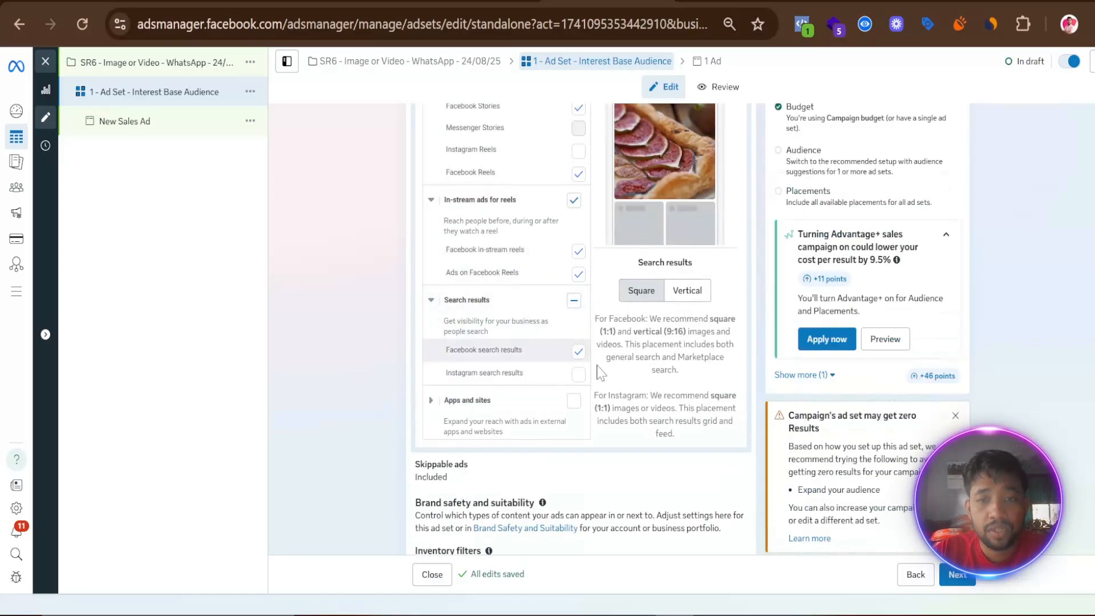
left_click(578, 352)
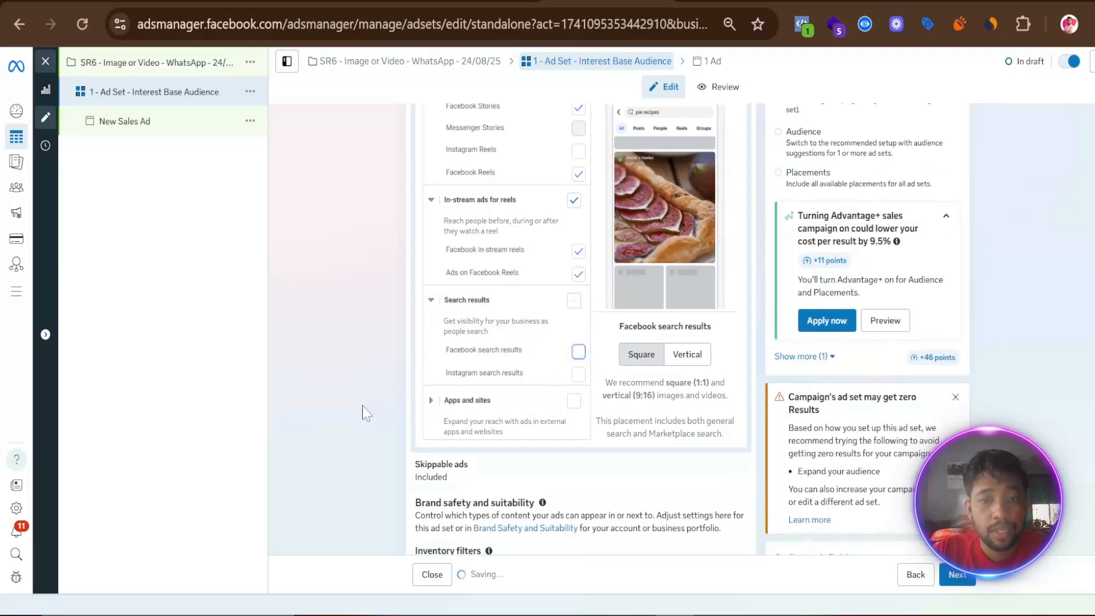
- Check the remaining placement selection and continue to the ad level
scroll(354, 402, "up", 5)
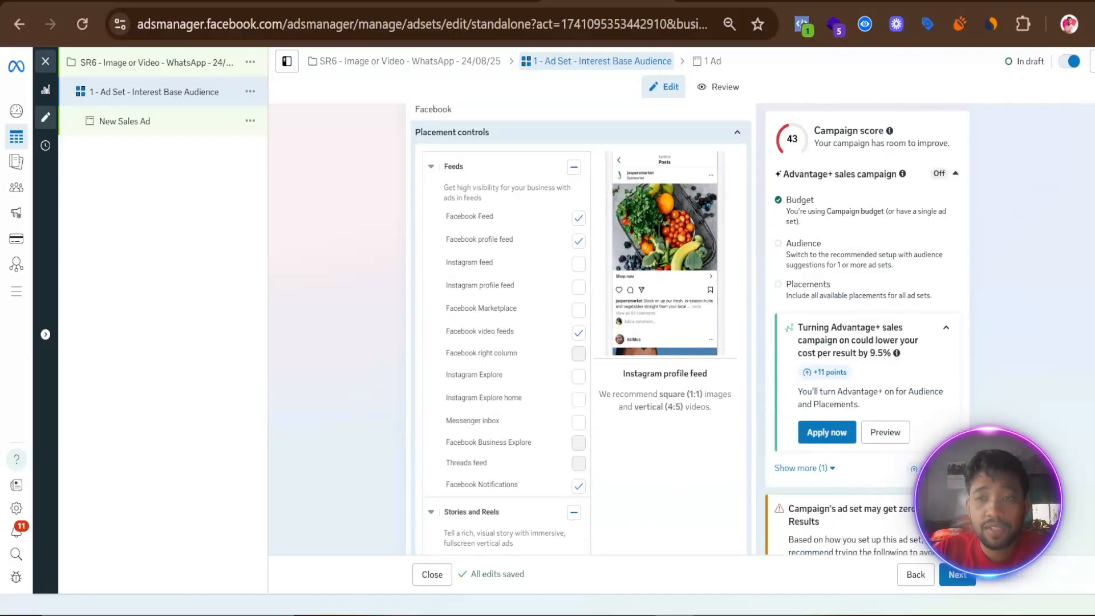
scroll(423, 343, "up", 3)
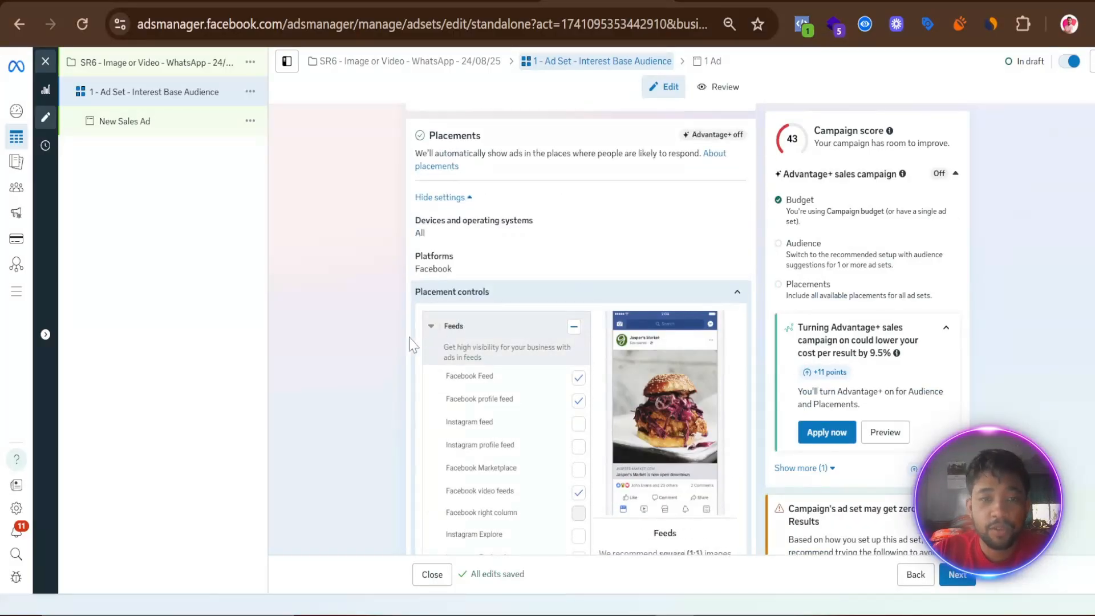
scroll(384, 342, "up", 3)
scroll(386, 342, "down", 12)
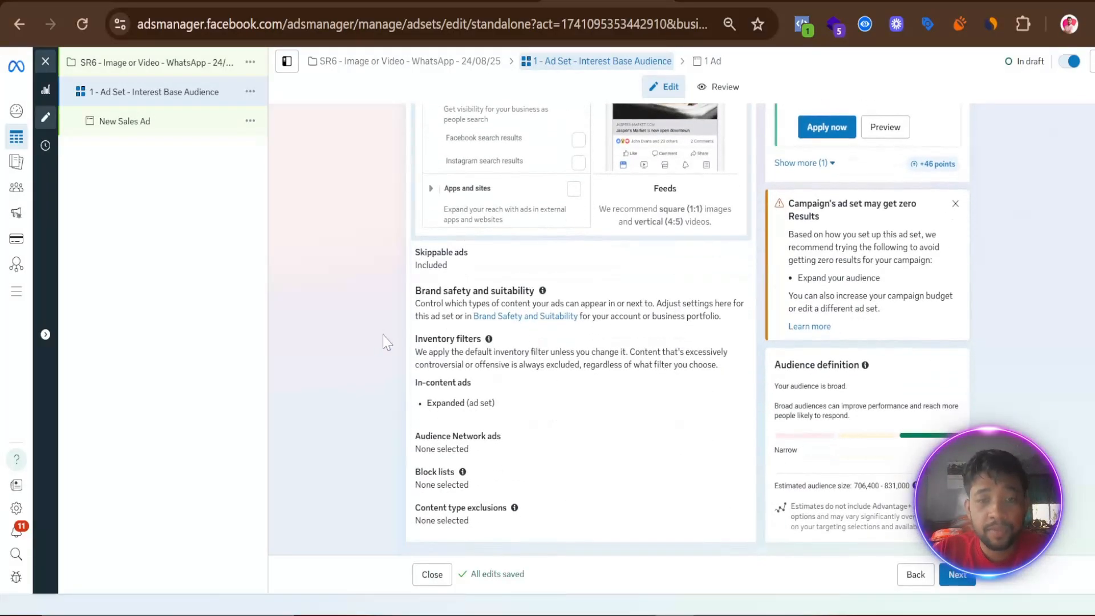
left_click(961, 575)
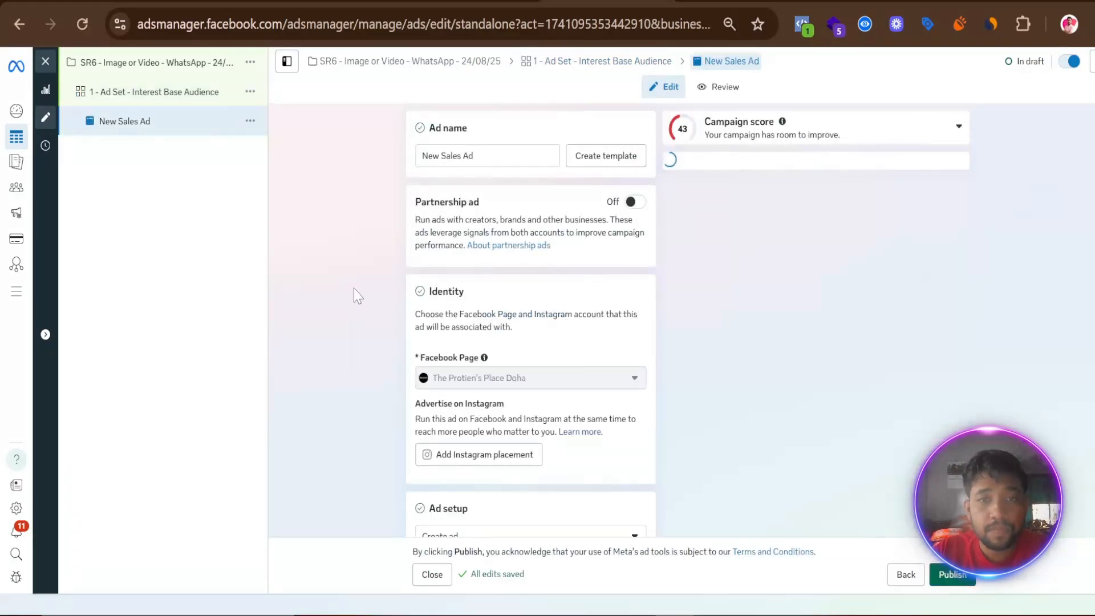
- Copy the video ad name from the Notepad notes and rename the ad "1 - Video Ads"
left_click(516, 615)
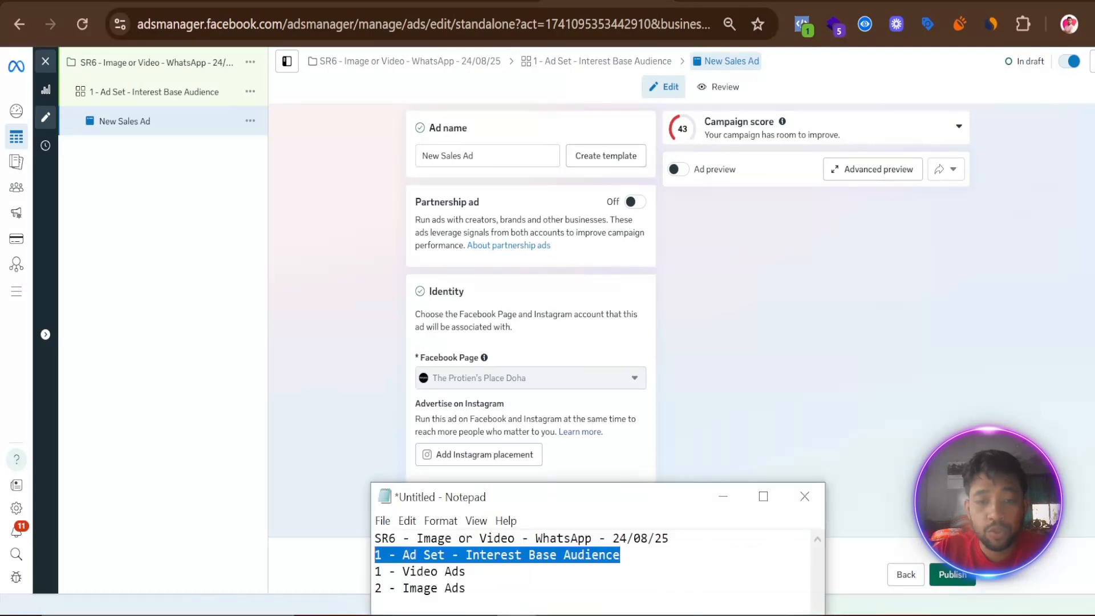
left_click_drag(465, 570, 375, 571)
right_click(408, 573)
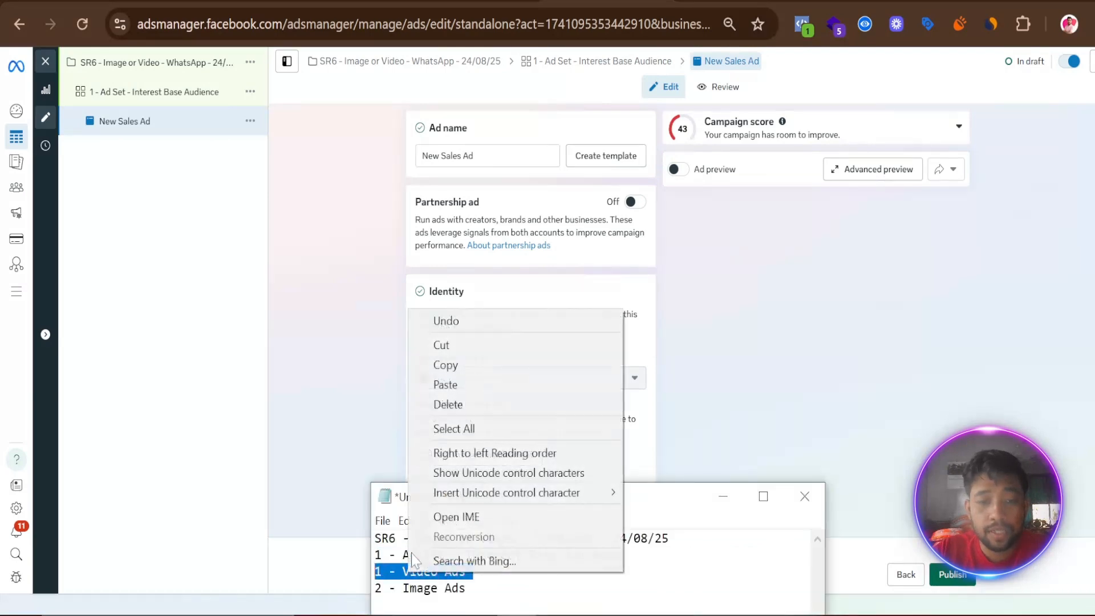
left_click(445, 364)
left_click(414, 264)
triple_click(444, 155)
right_click(445, 155)
left_click(479, 271)
- Examine the ad's identity, setup type, creative source and format options down to the ad creative section
scroll(375, 308, "down", 10)
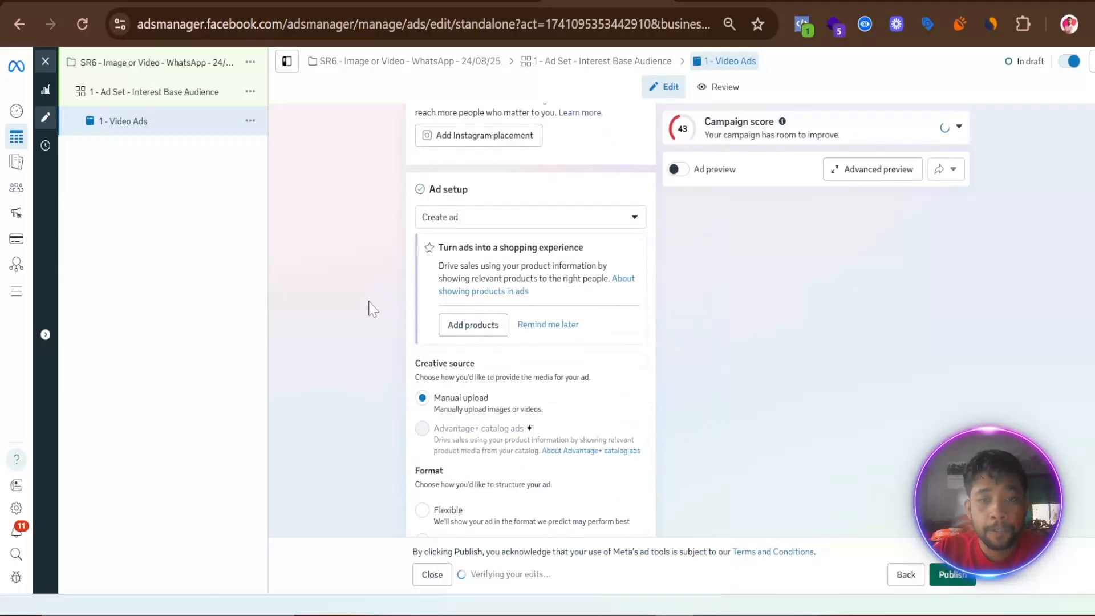
scroll(371, 293, "up", 10)
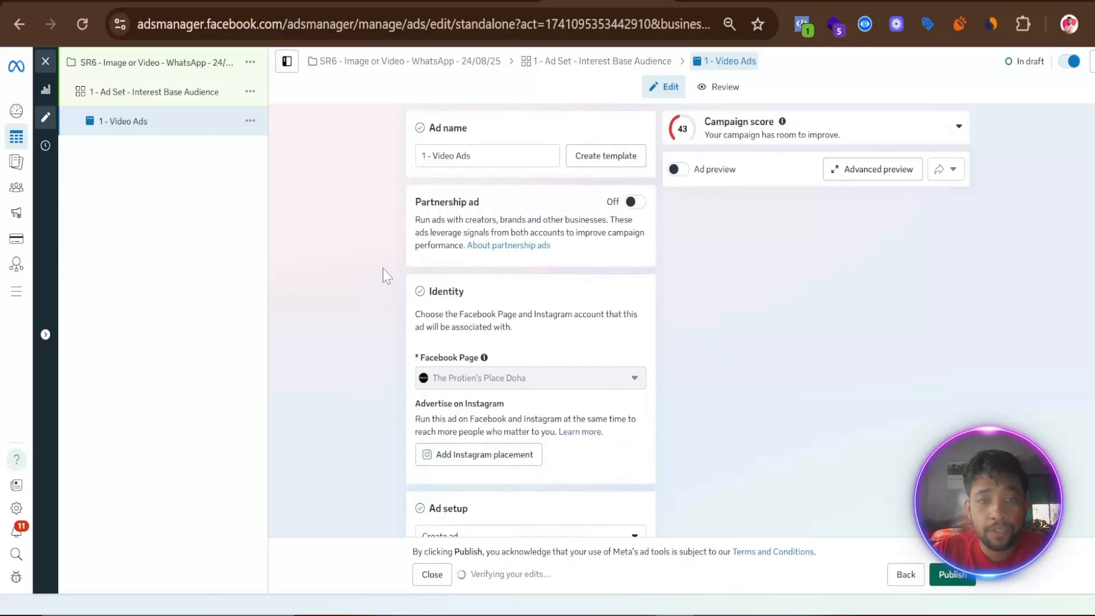
scroll(491, 378, "down", 3)
scroll(491, 299, "down", 3)
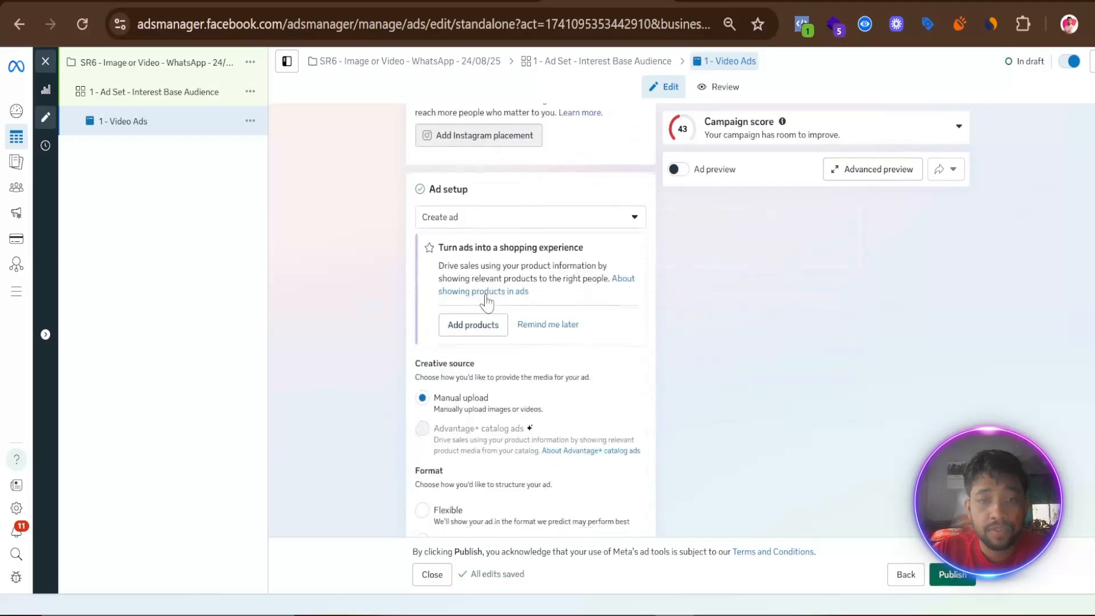
left_click(476, 220)
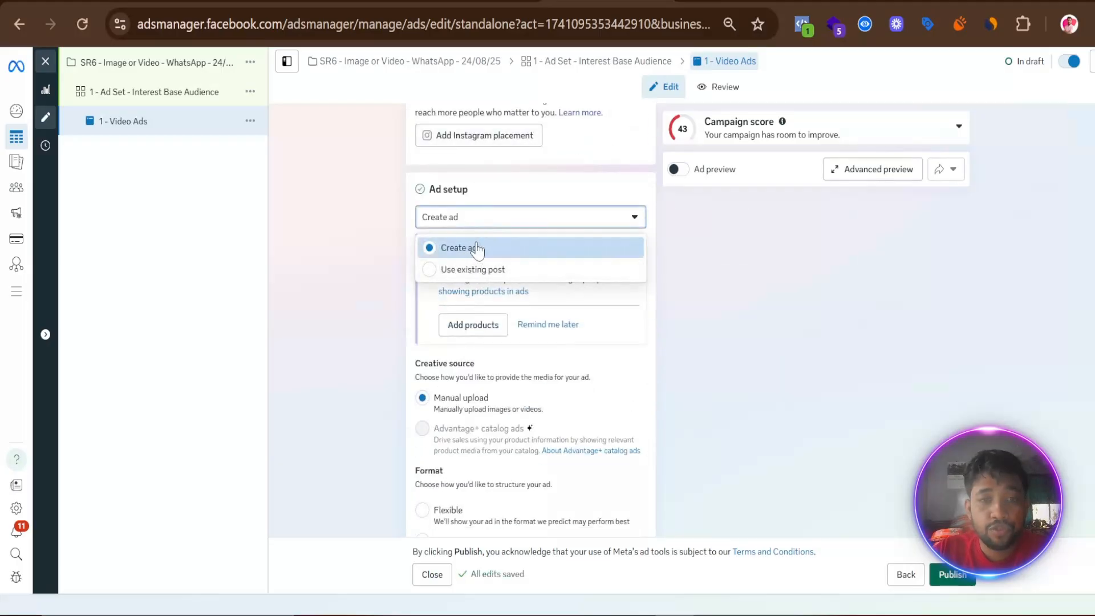
left_click(380, 276)
scroll(370, 279, "down", 5)
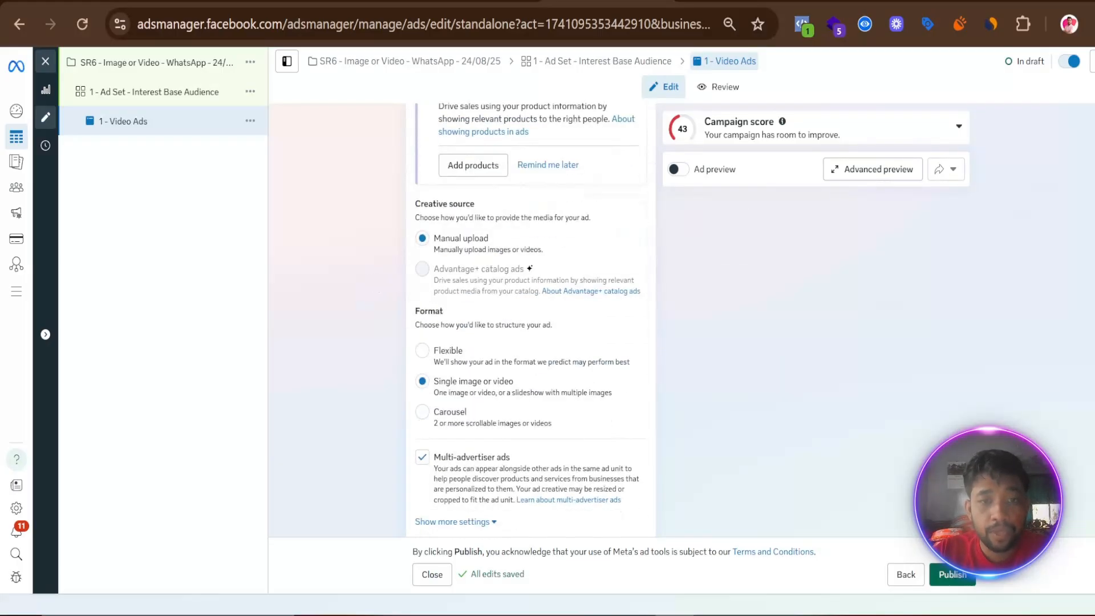
scroll(419, 365, "down", 3)
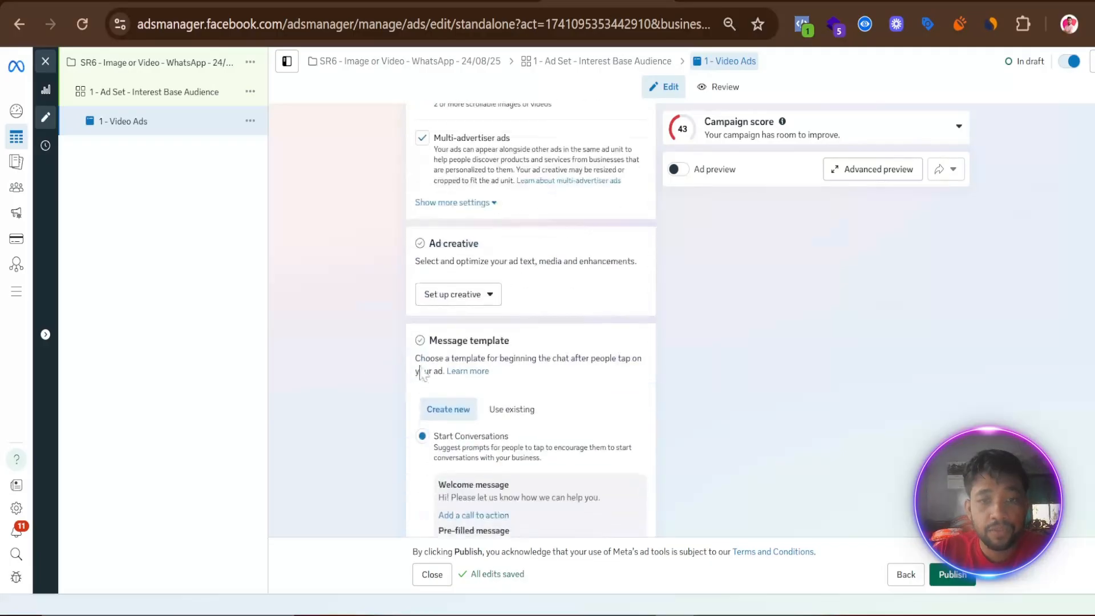
- Set up a video creative with the 720 × 960 video from the Facebook Page's media, keeping the original vertical and square crops
left_click(487, 295)
left_click(450, 350)
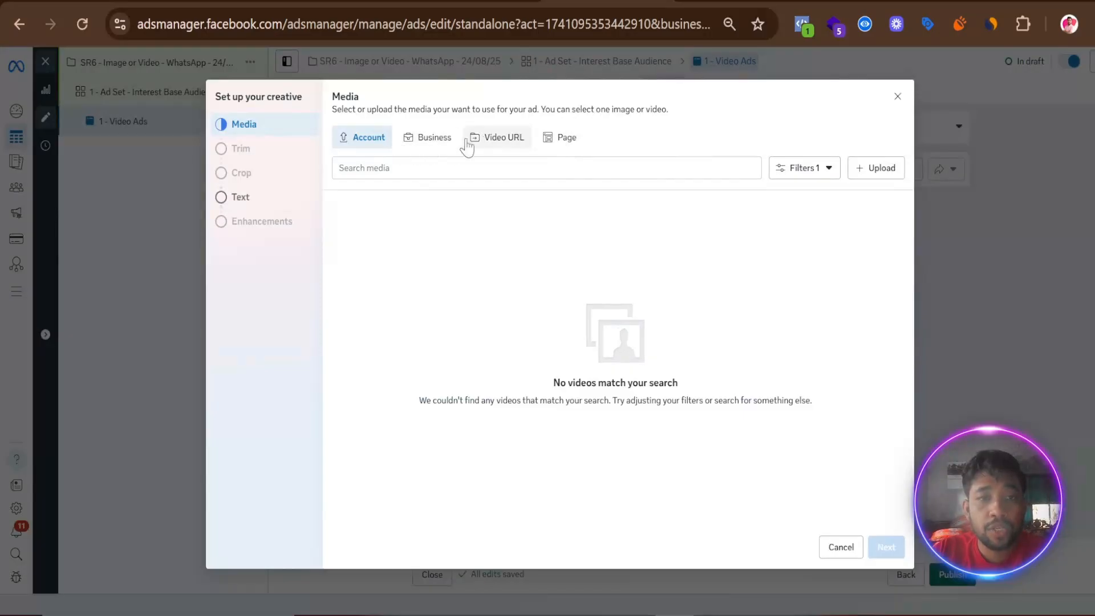
left_click(563, 138)
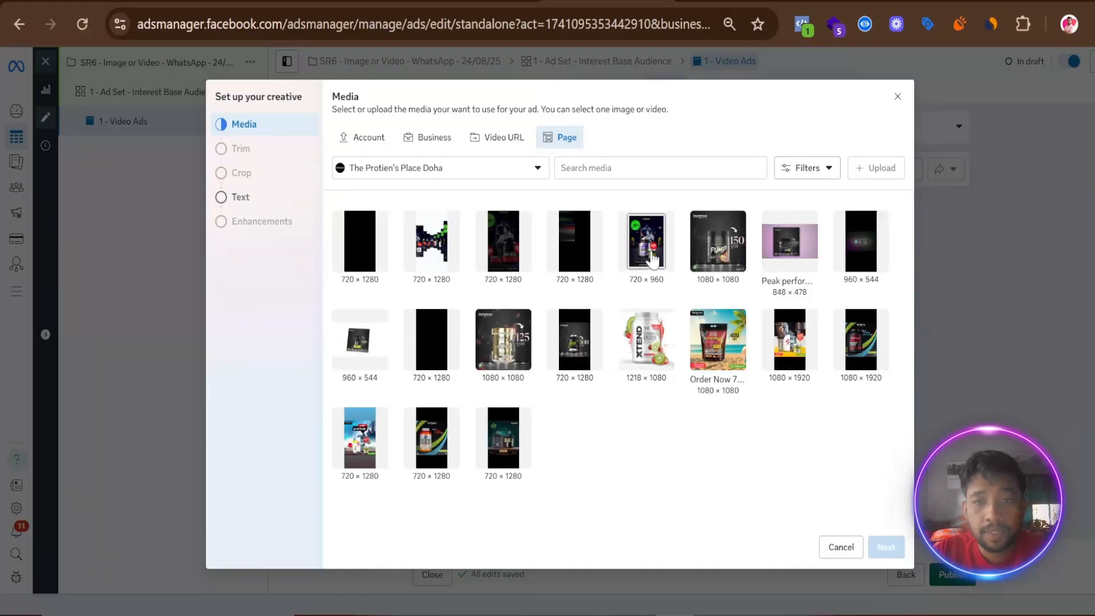
left_click(650, 259)
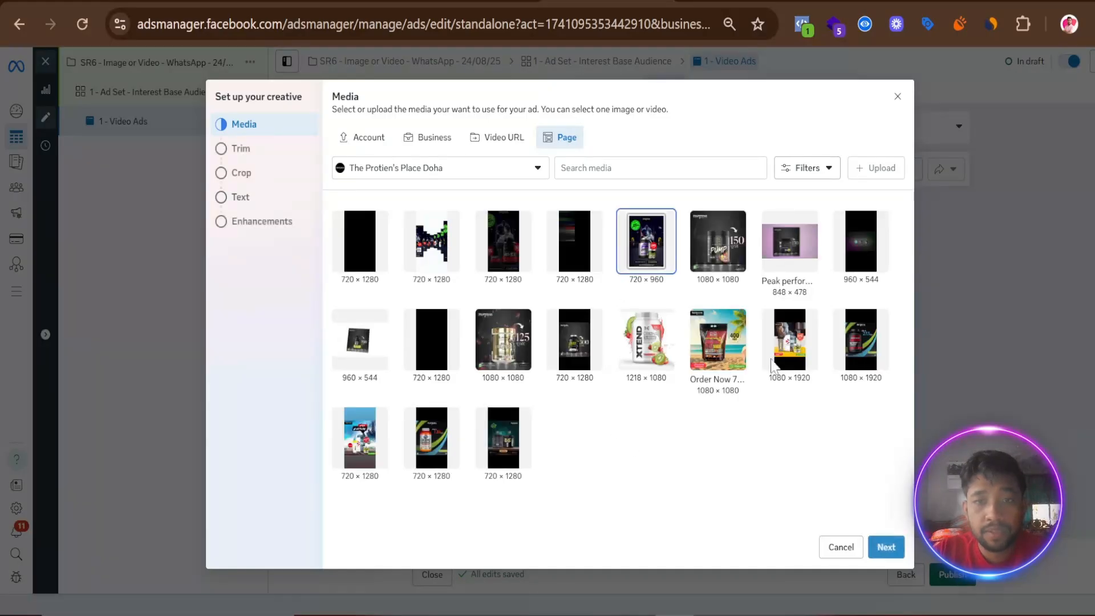
left_click(886, 549)
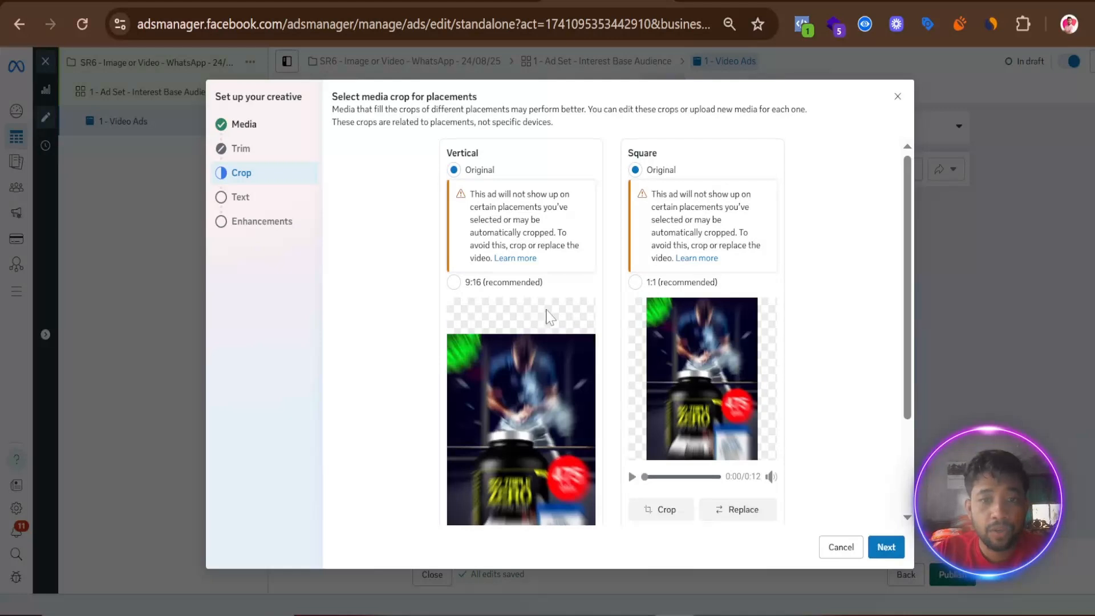
scroll(553, 315, "down", 2)
left_click(889, 547)
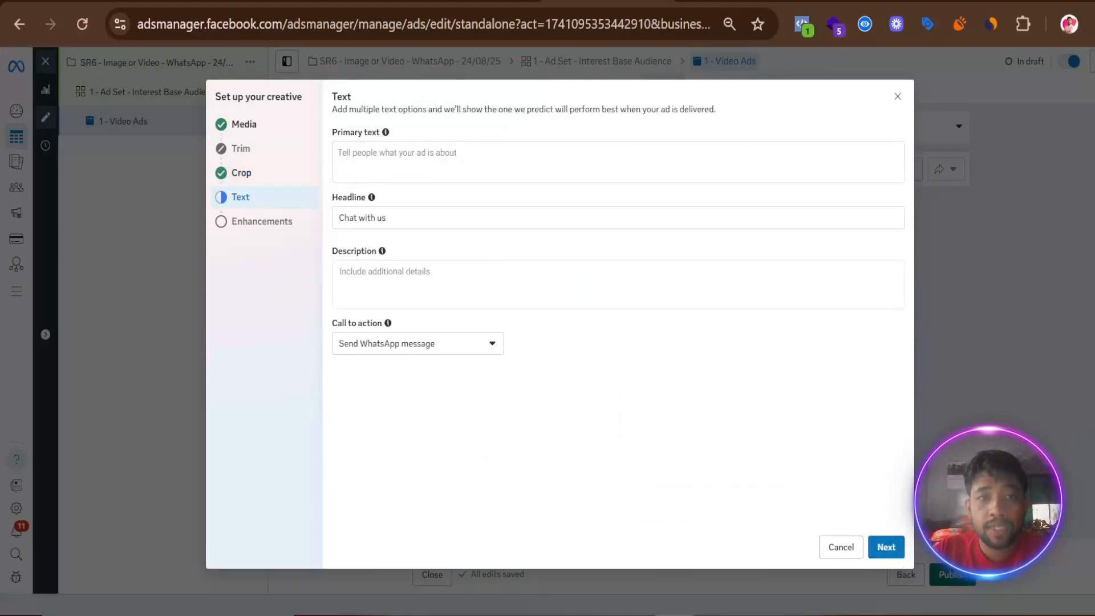
- Fill the creative's primary text with the Primary Text copied from "Ads Copy:- 07/08/25" in the Google Docs action plan
left_click(396, 164)
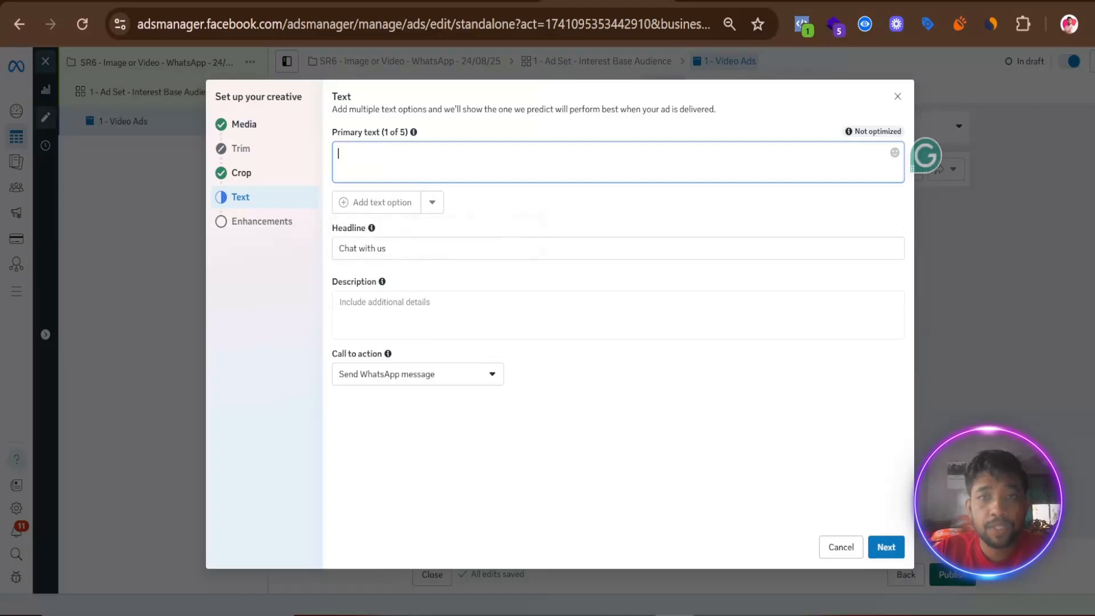
key("alt+Tab")
left_click(80, 338)
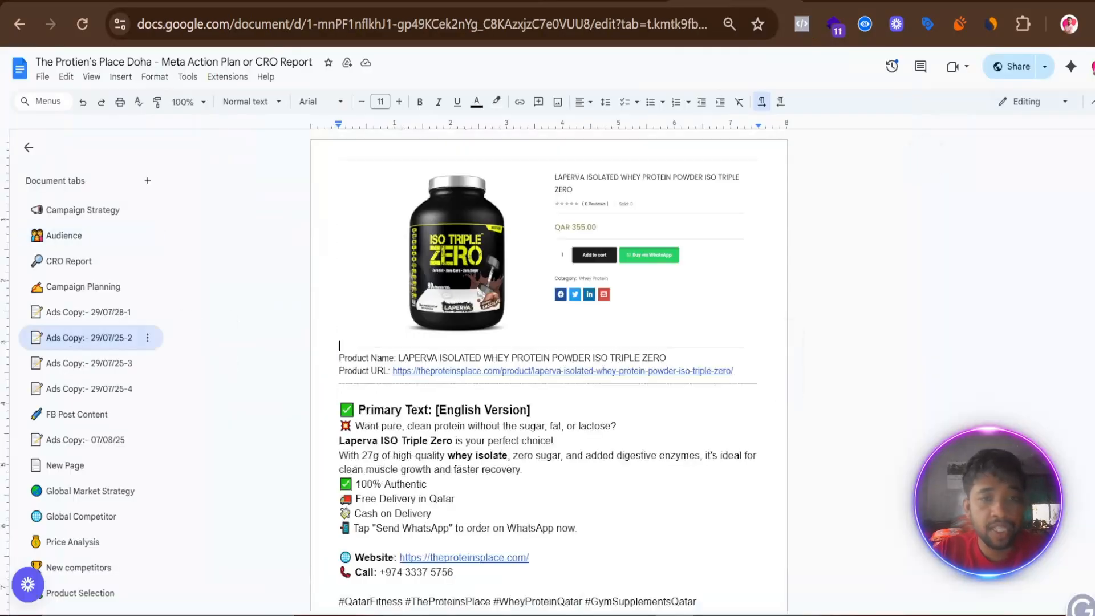
scroll(152, 290, "down", 5)
left_click(91, 440)
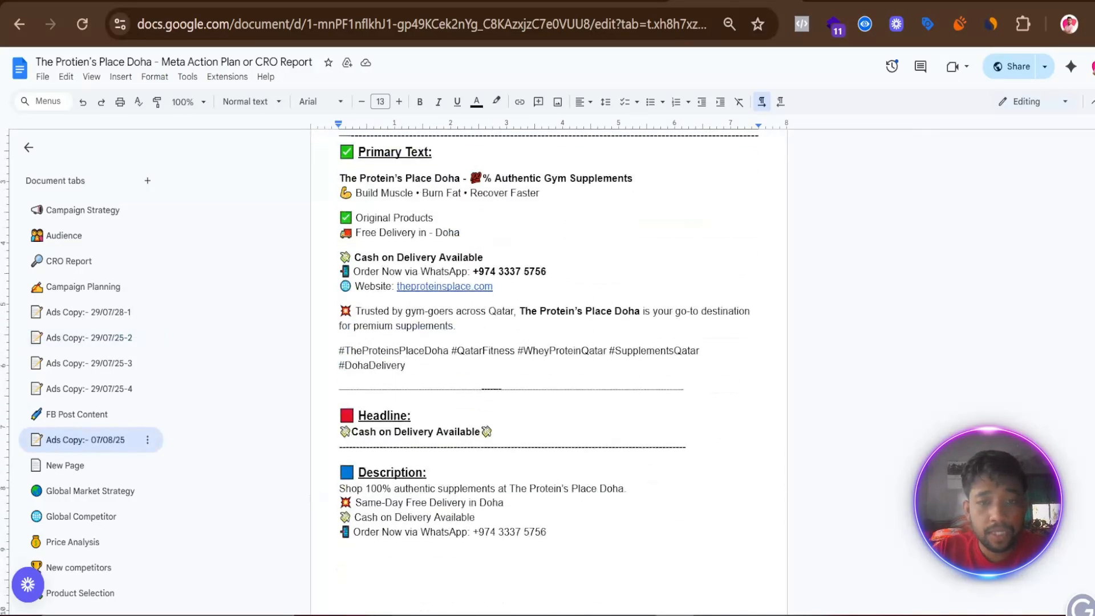
scroll(548, 370, "down", 10)
scroll(548, 370, "up", 10)
left_click_drag(406, 370, 340, 178)
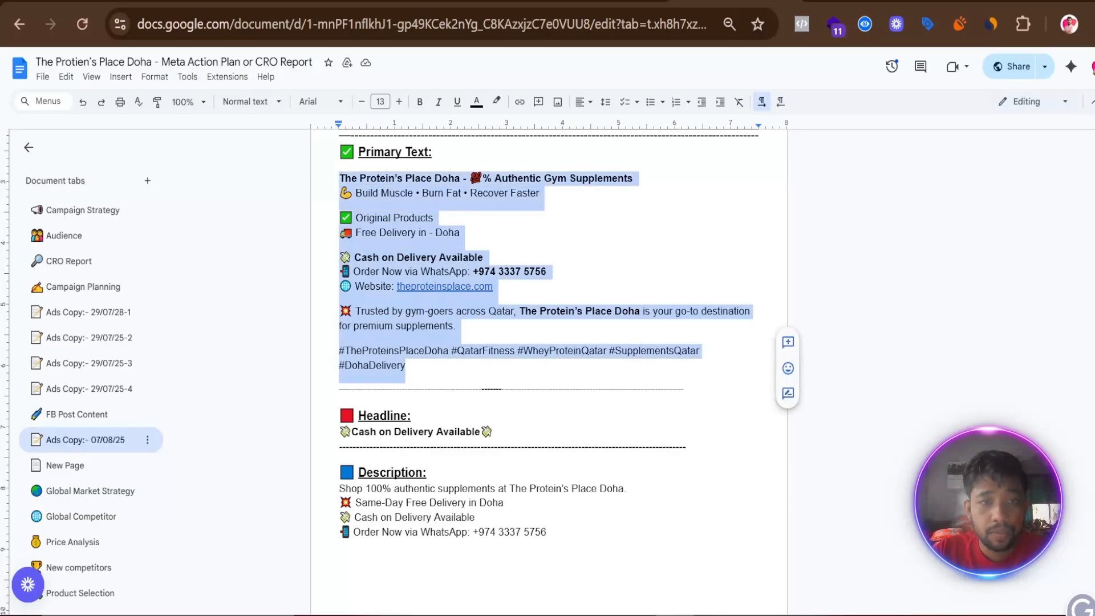
right_click(393, 189)
left_click(424, 218)
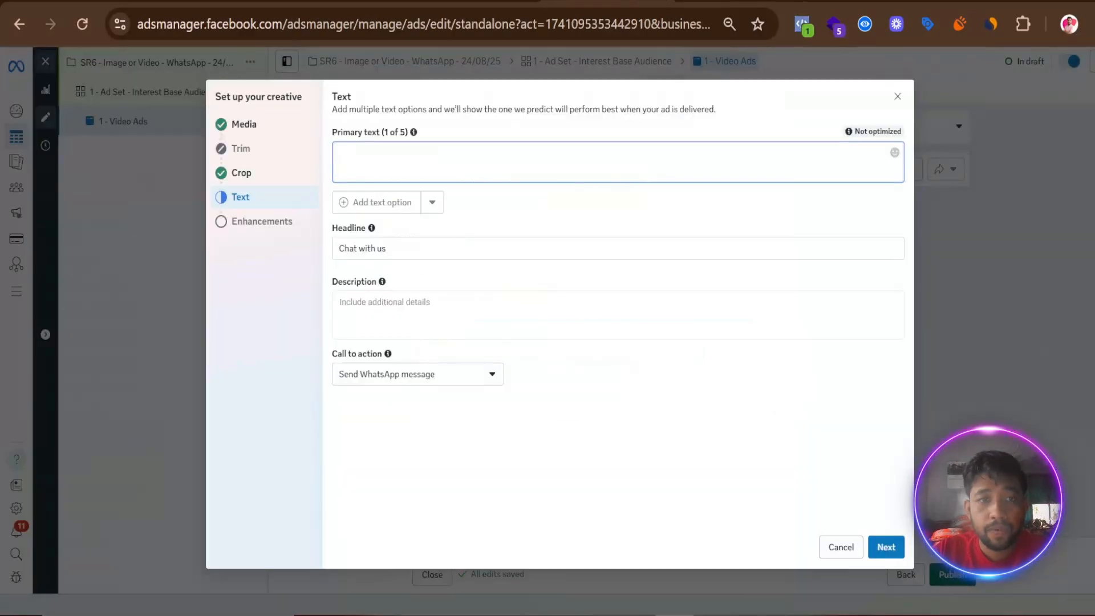
right_click(362, 152)
left_click(394, 366)
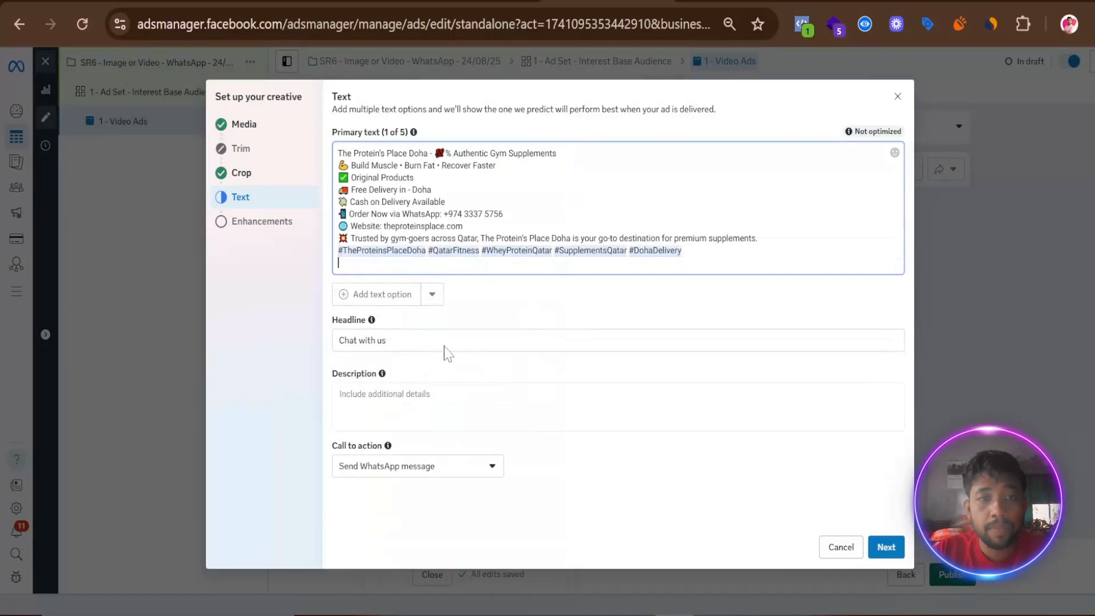
- Insert blank lines in the primary text after the "Build Muscle" line, after "Cash on Delivery Available" and before the hashtags
left_click(498, 214)
left_click(487, 241)
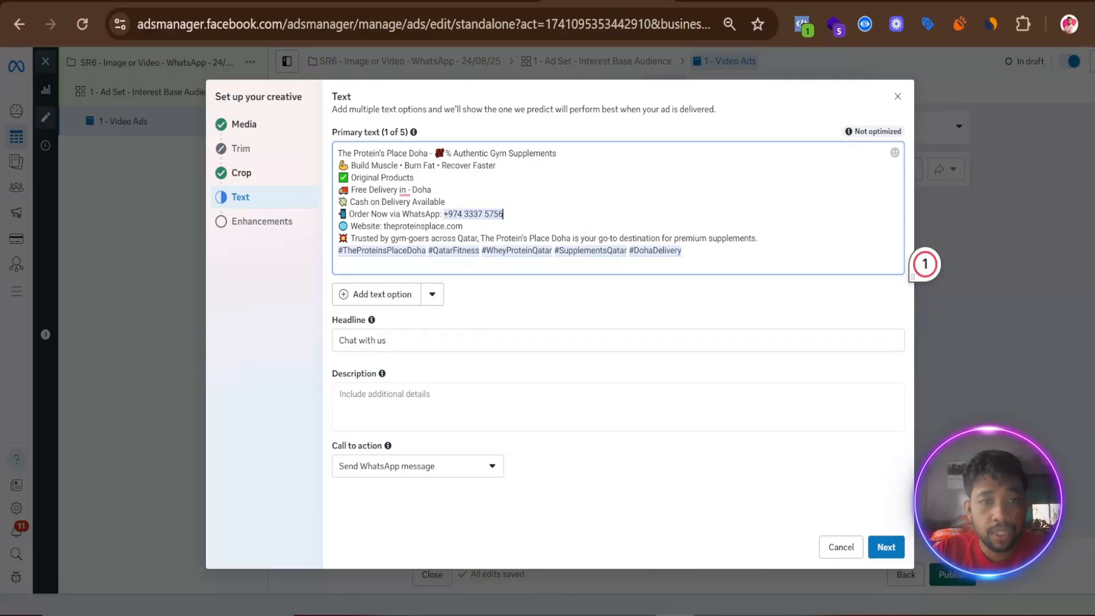
left_click(497, 166)
key("Return")
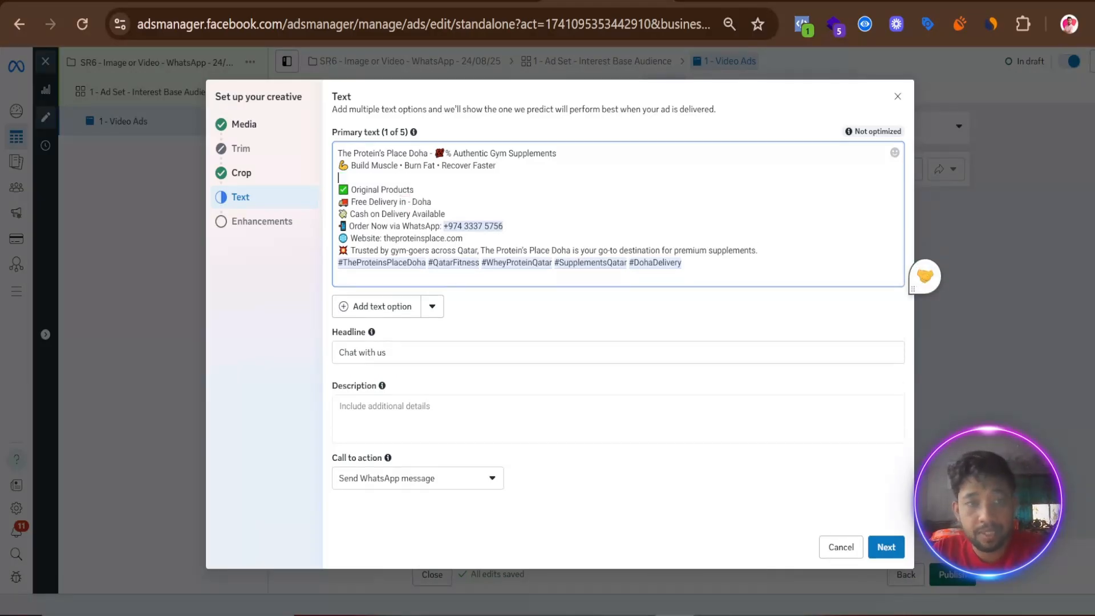
left_click(447, 214)
key("Return")
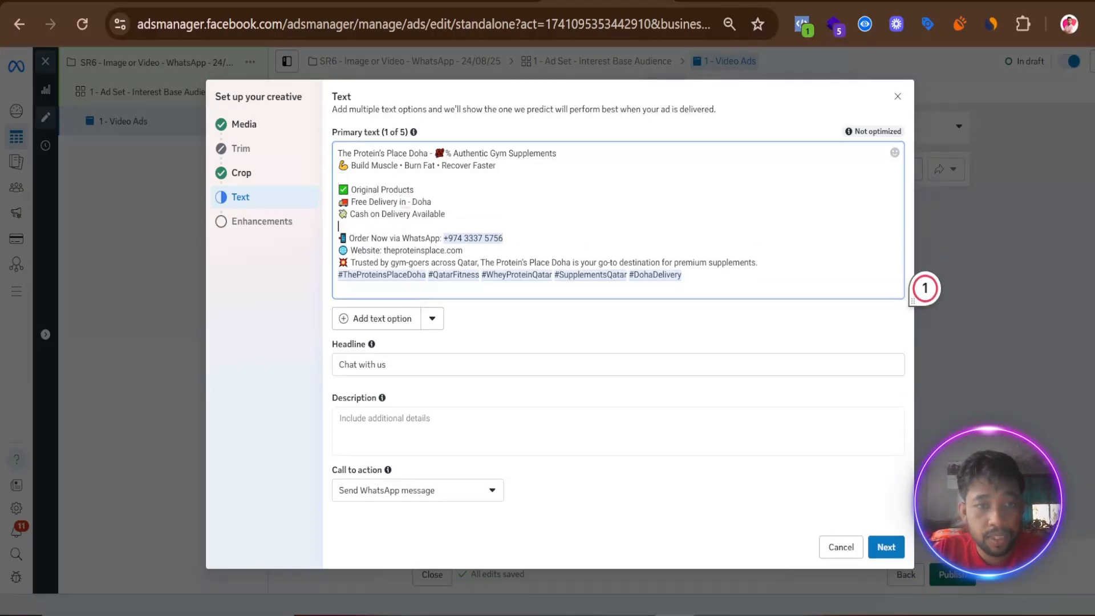
key("Return")
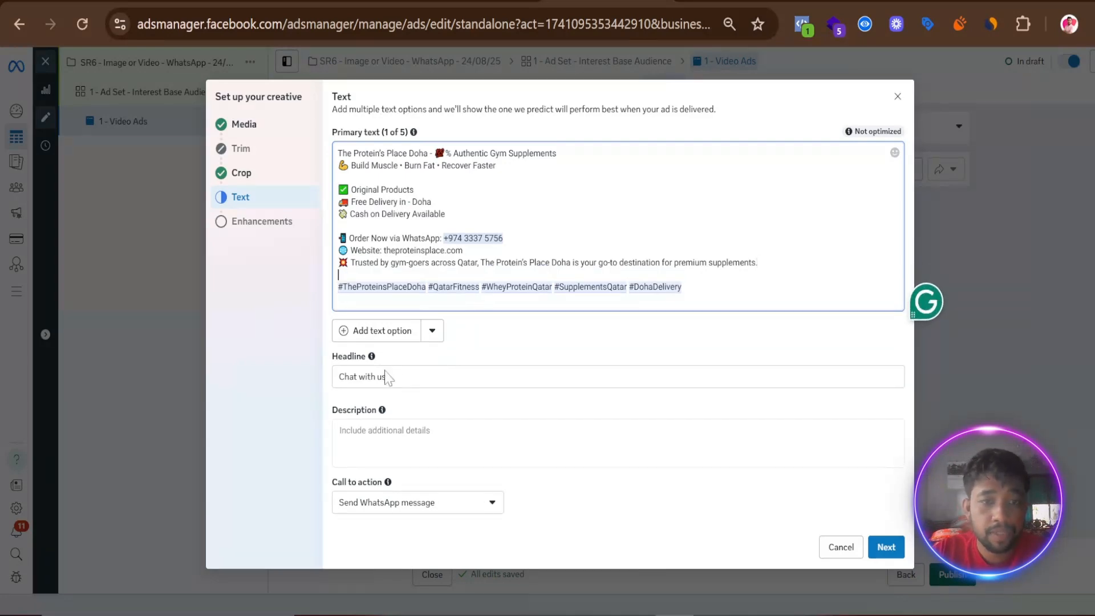
- Replace the creative's headline with the "Cash on Delivery Available" headline copied from the Google Docs action plan
left_click(718, 2)
triple_click(456, 431)
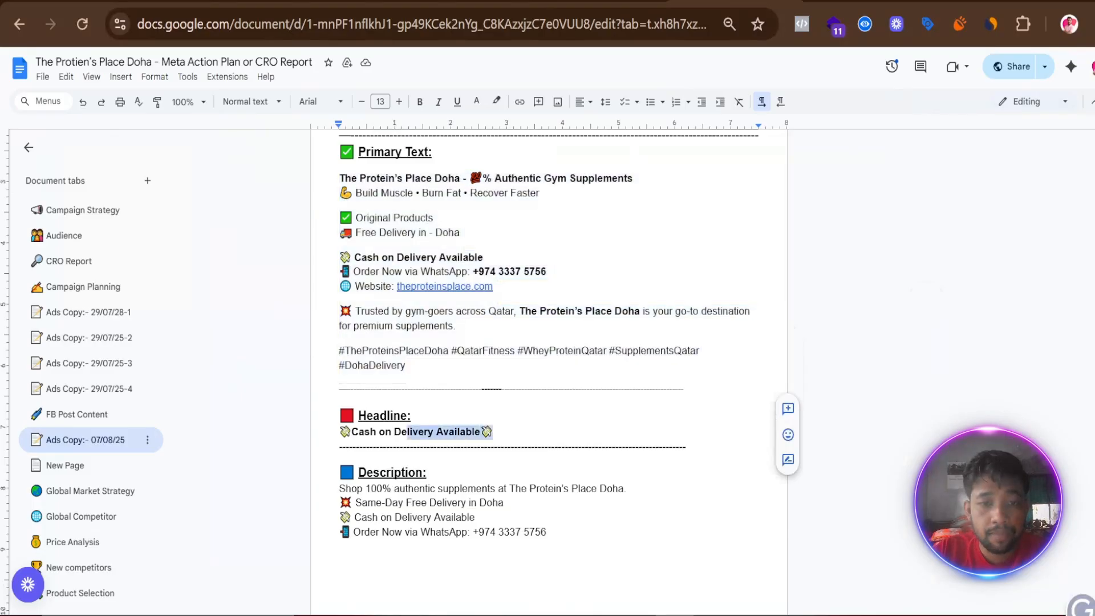
right_click(360, 431)
left_click(404, 130)
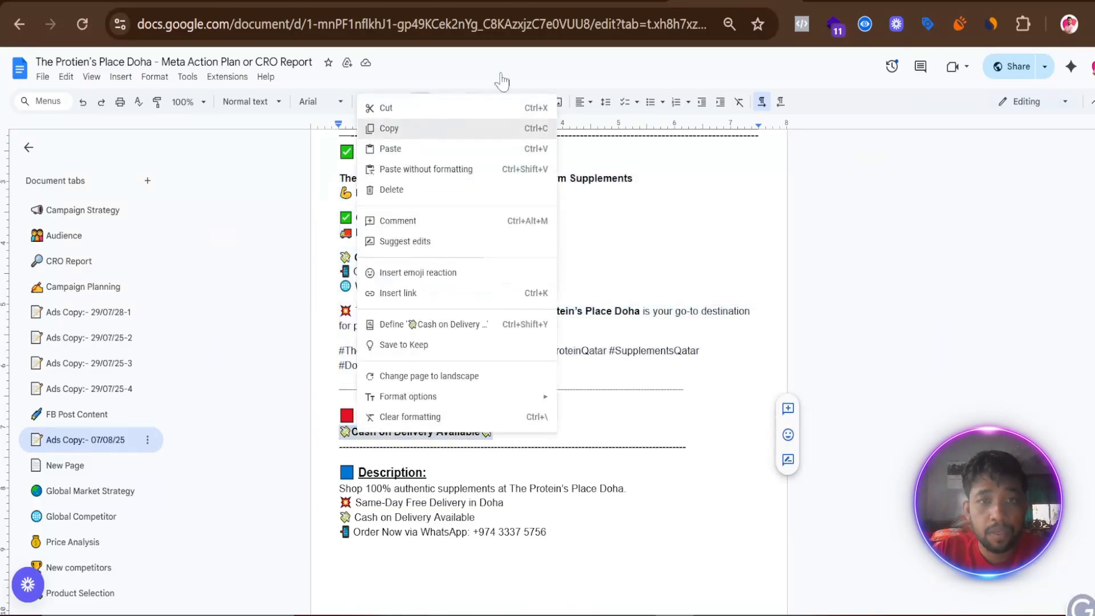
left_click(604, 1)
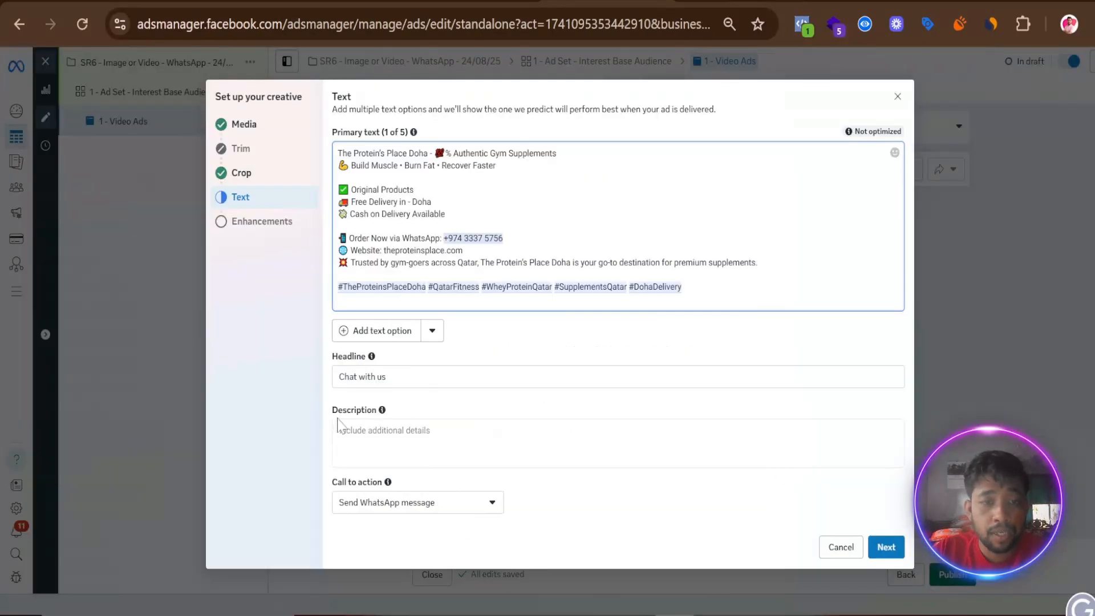
left_click(368, 377)
triple_click(367, 376)
right_click(369, 376)
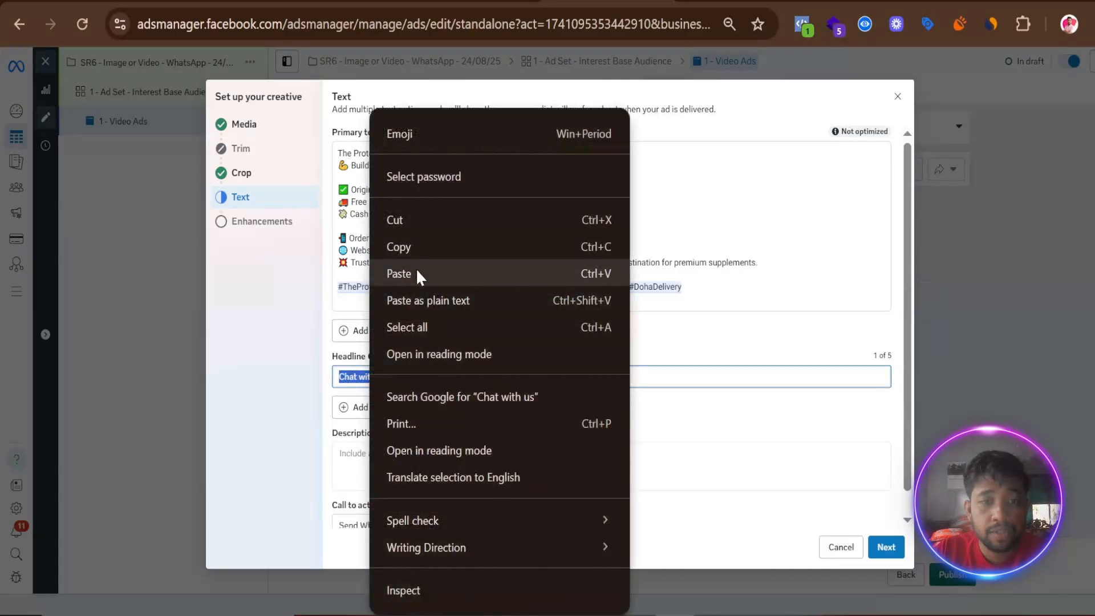
left_click(418, 275)
- Fill the creative's description with the four-line Description copied from "Ads Copy:- 07/08/25" in the Google Docs action plan
left_click(410, 459)
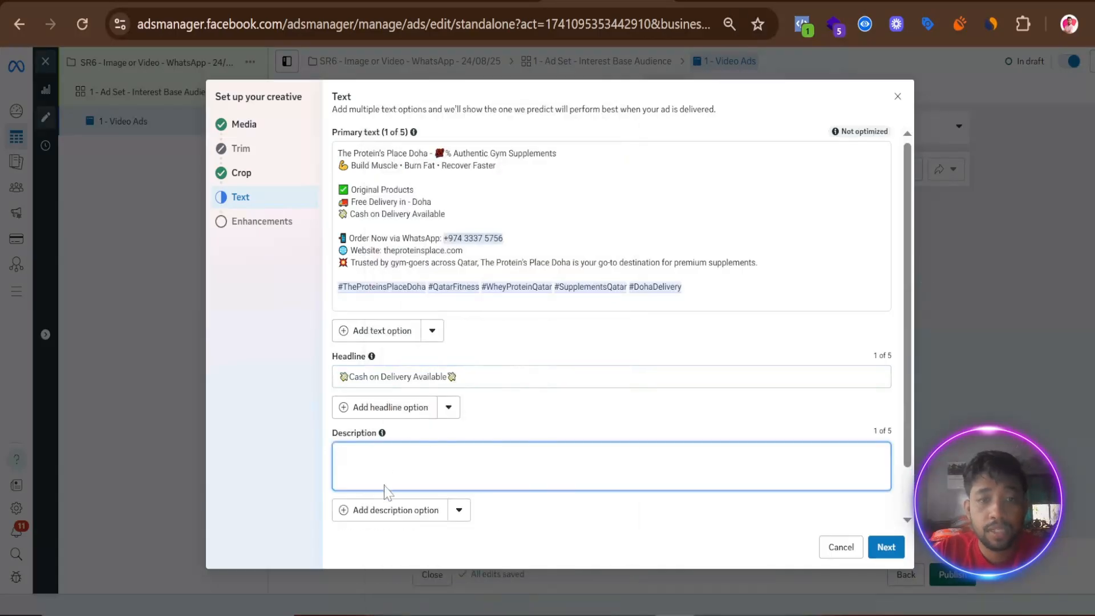
left_click(732, 2)
left_click_drag(549, 534, 340, 489)
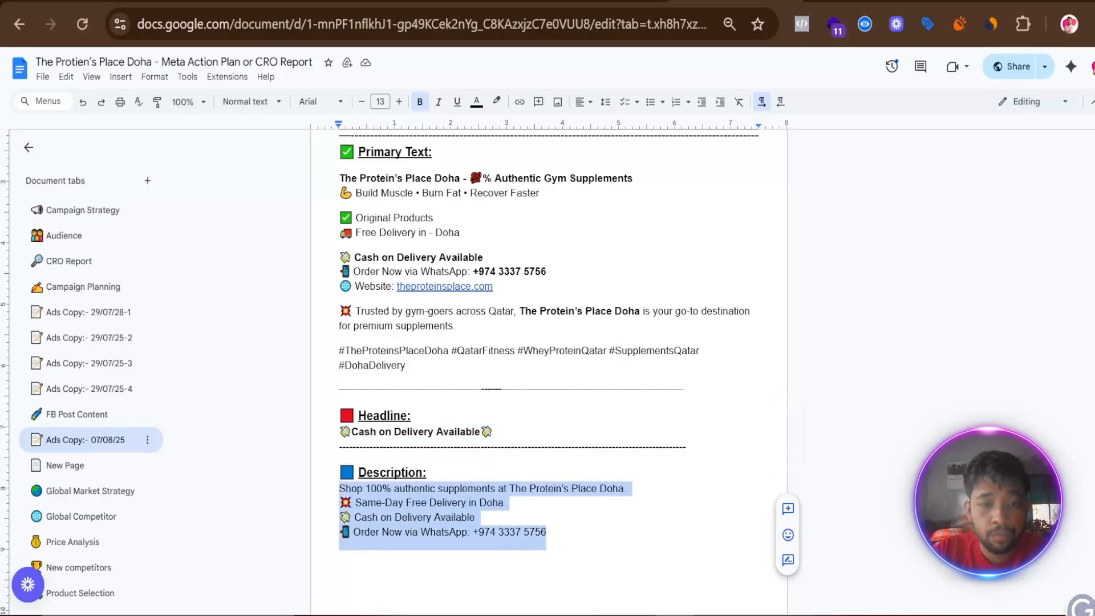
right_click(374, 500)
left_click(408, 192)
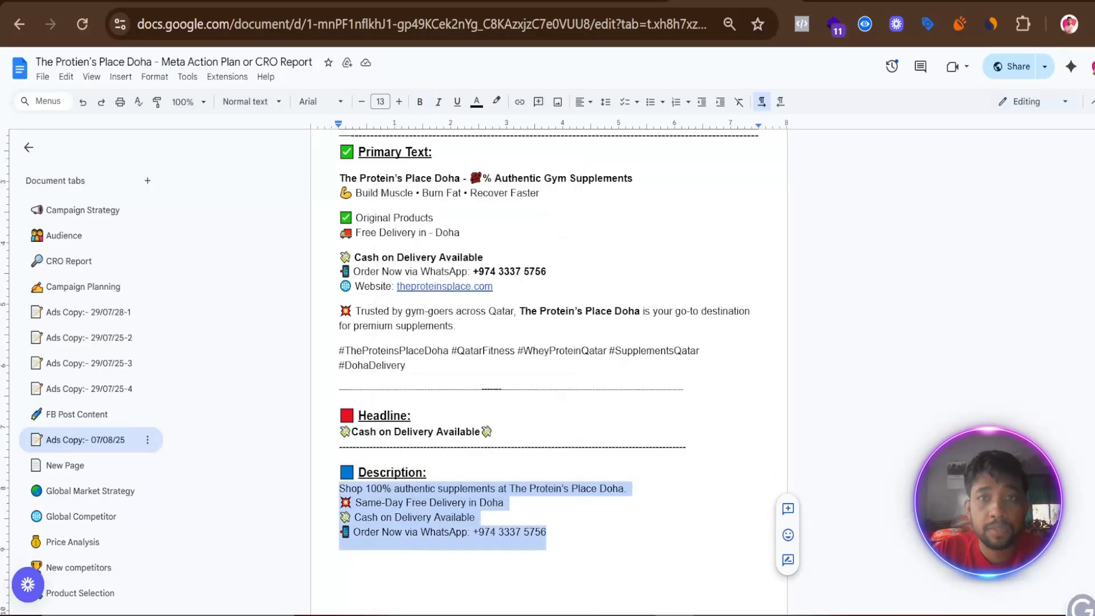
left_click(607, 2)
right_click(365, 454)
left_click(365, 454)
right_click(365, 454)
left_click(371, 257)
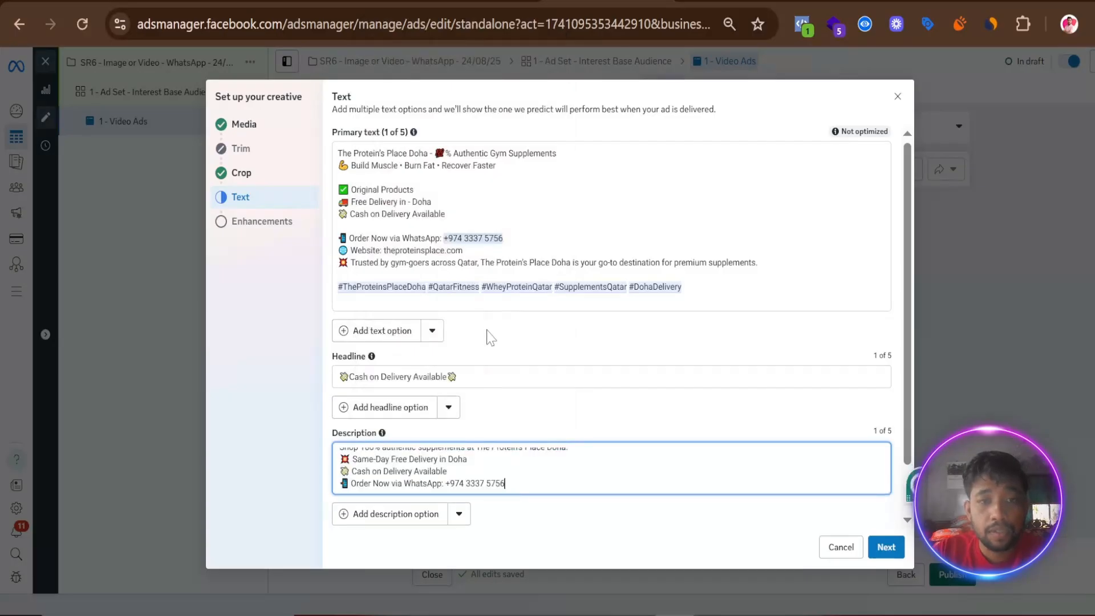
- Keep "Send WhatsApp message" as the call to action and finish the creative with the default Advantage+ enhancements
scroll(479, 398, "down", 1)
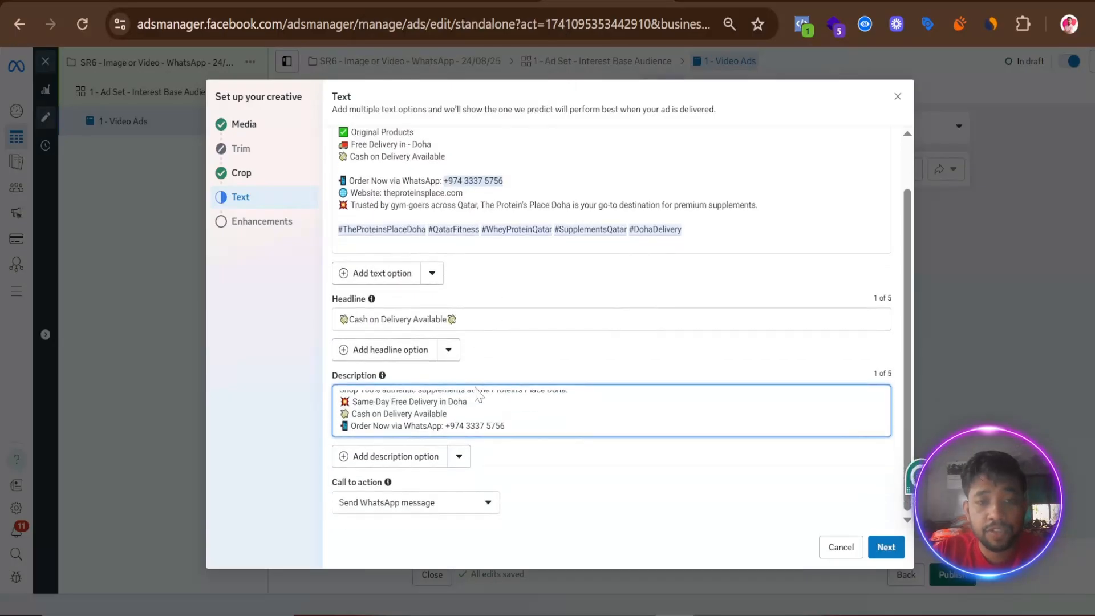
left_click(488, 504)
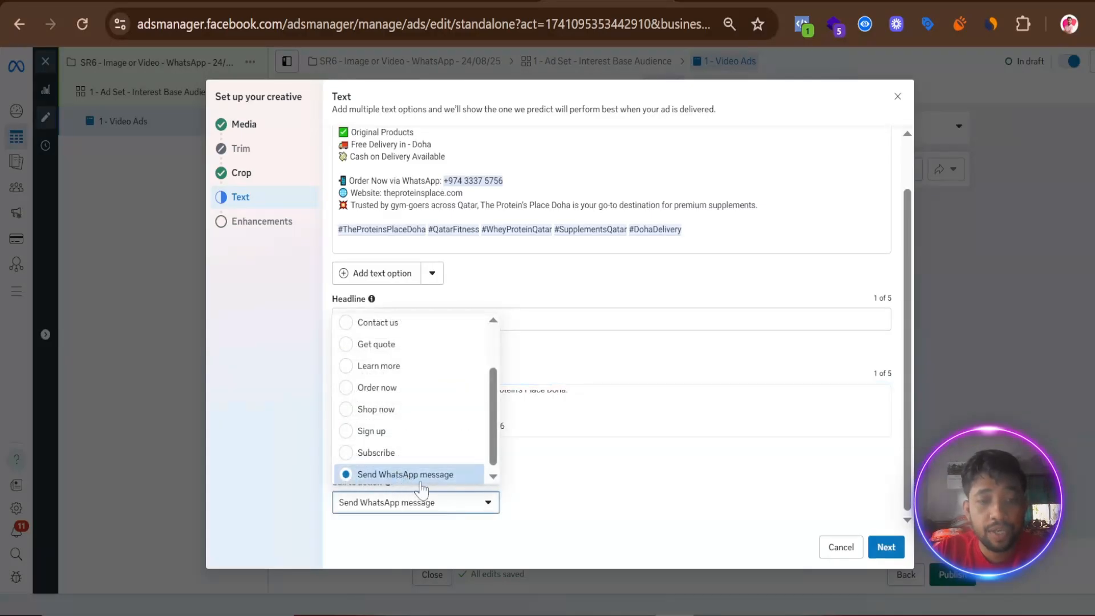
left_click(595, 506)
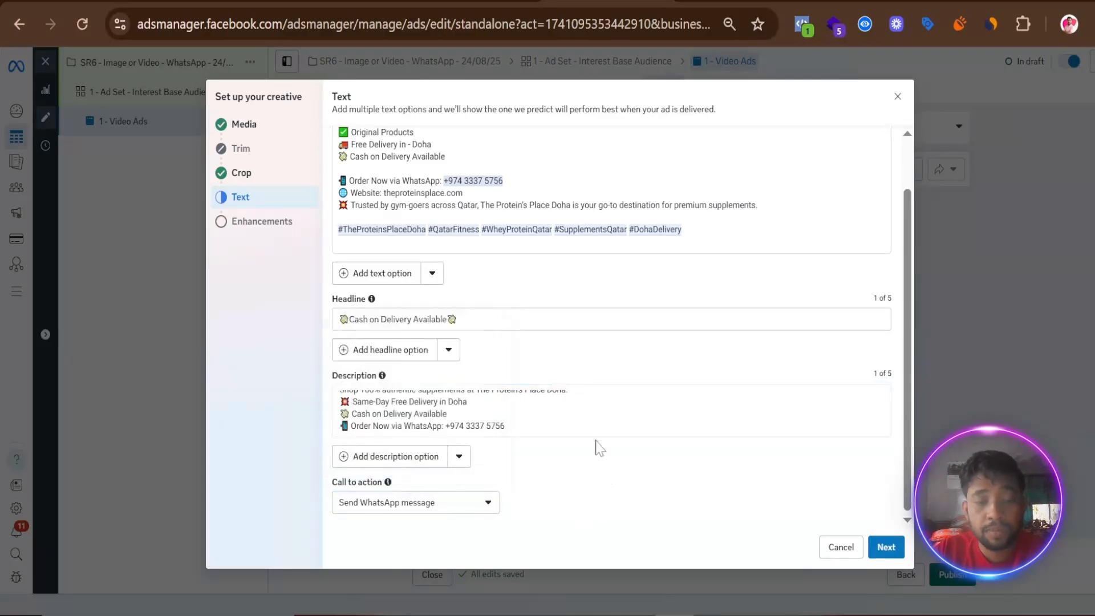
left_click(886, 546)
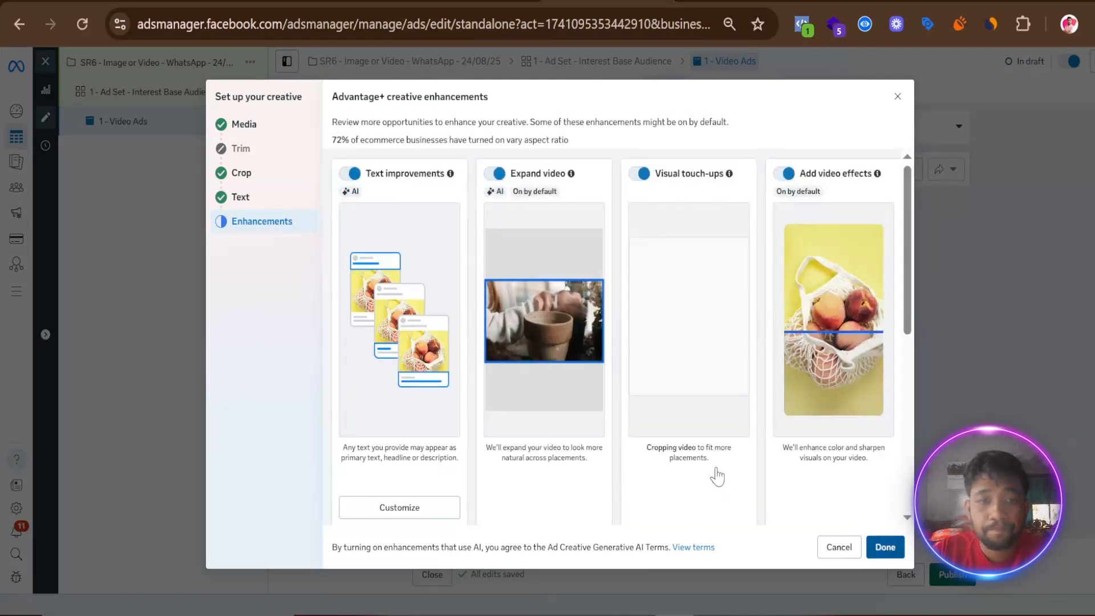
left_click(884, 545)
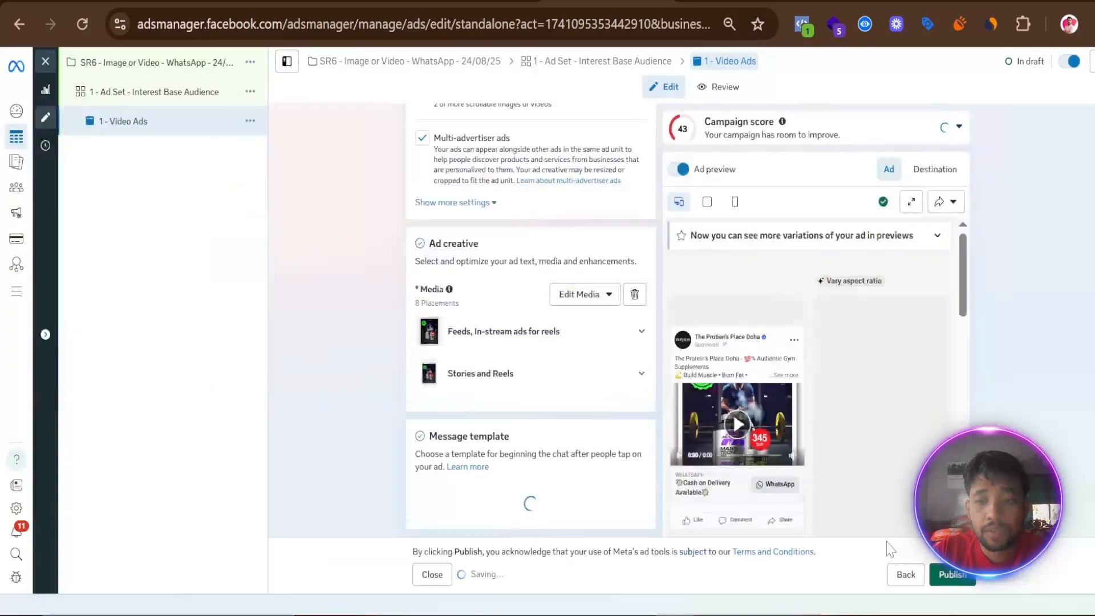
- Preview the ad's WhatsApp destination and use the existing message template "Carousel Ads - 07/08/25"
scroll(379, 344, "down", 10)
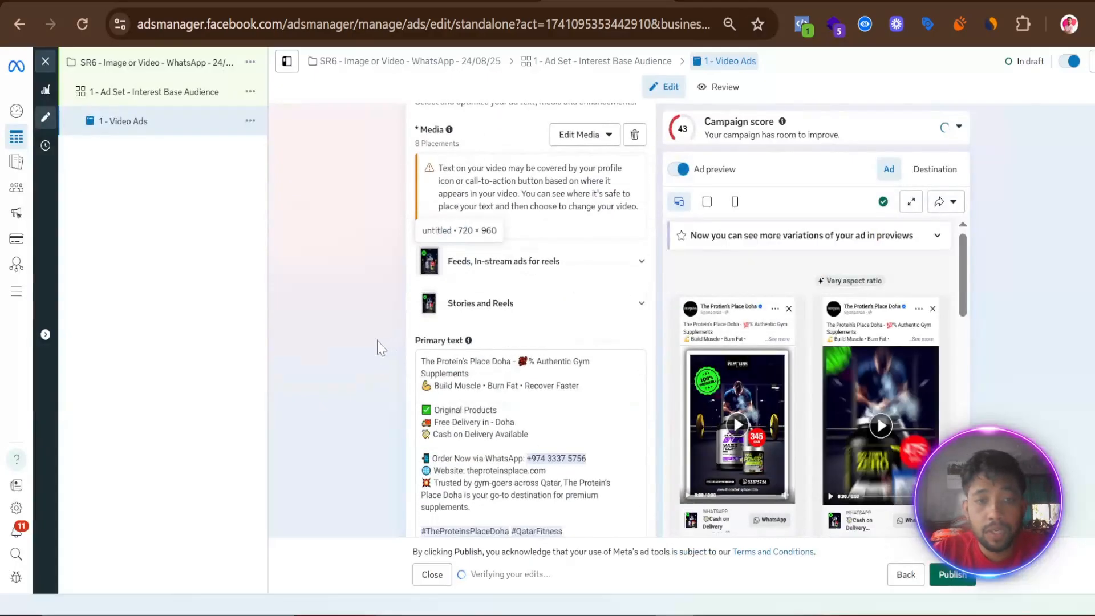
scroll(363, 354, "down", 3)
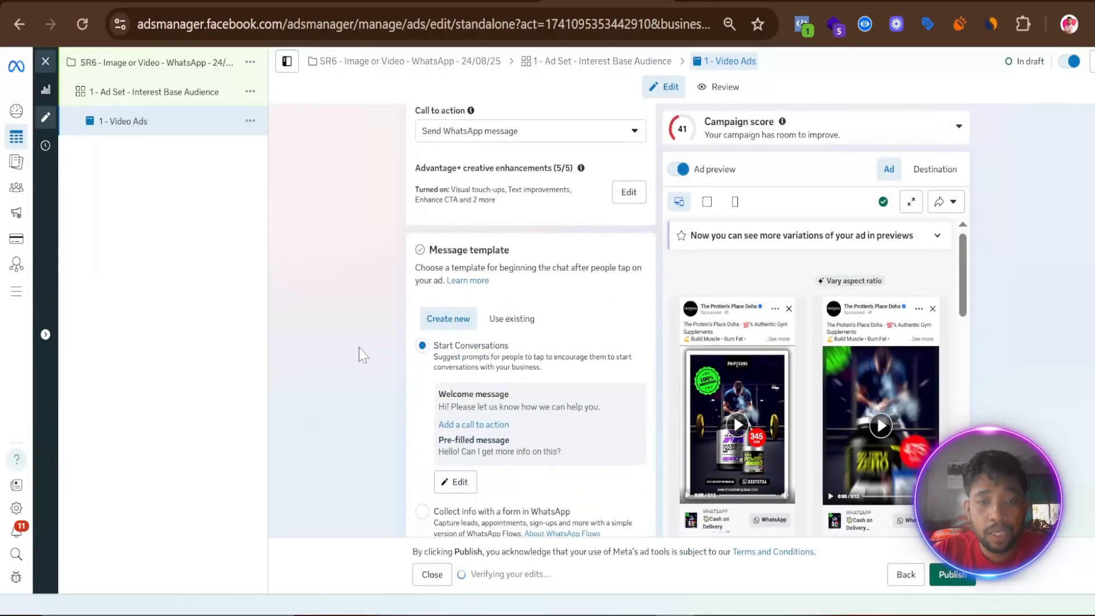
left_click(935, 169)
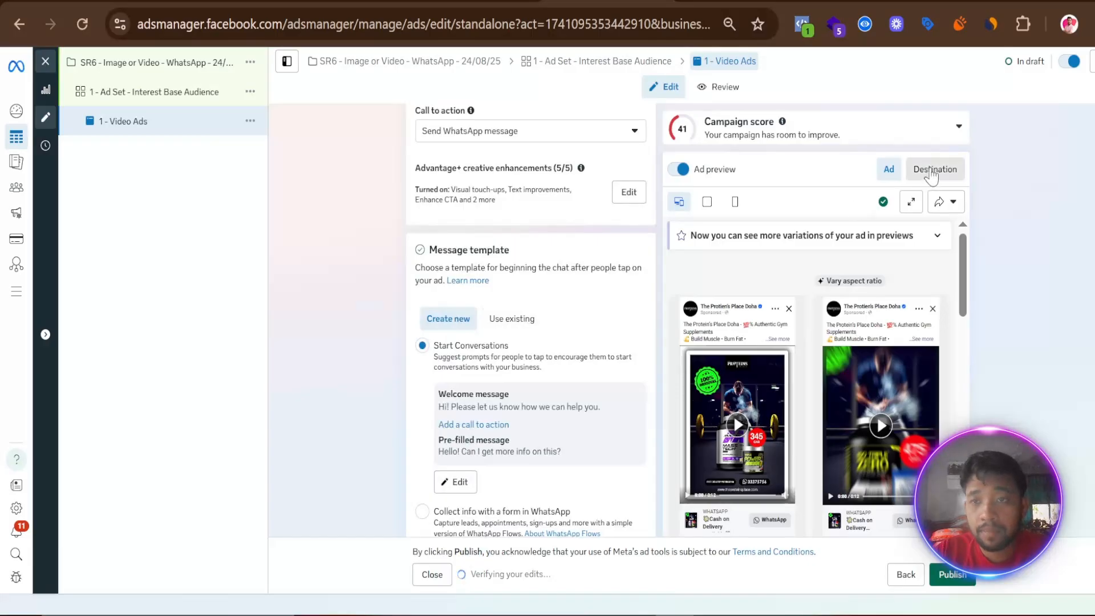
scroll(809, 385, "down", 1)
scroll(805, 379, "down", 5)
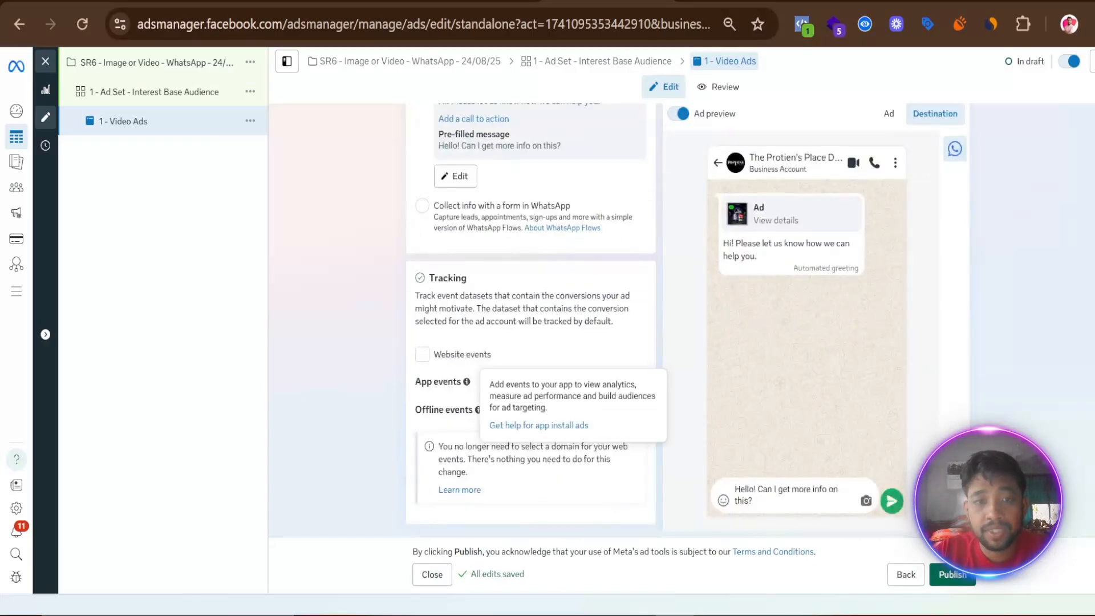
scroll(443, 393, "up", 5)
left_click(513, 333)
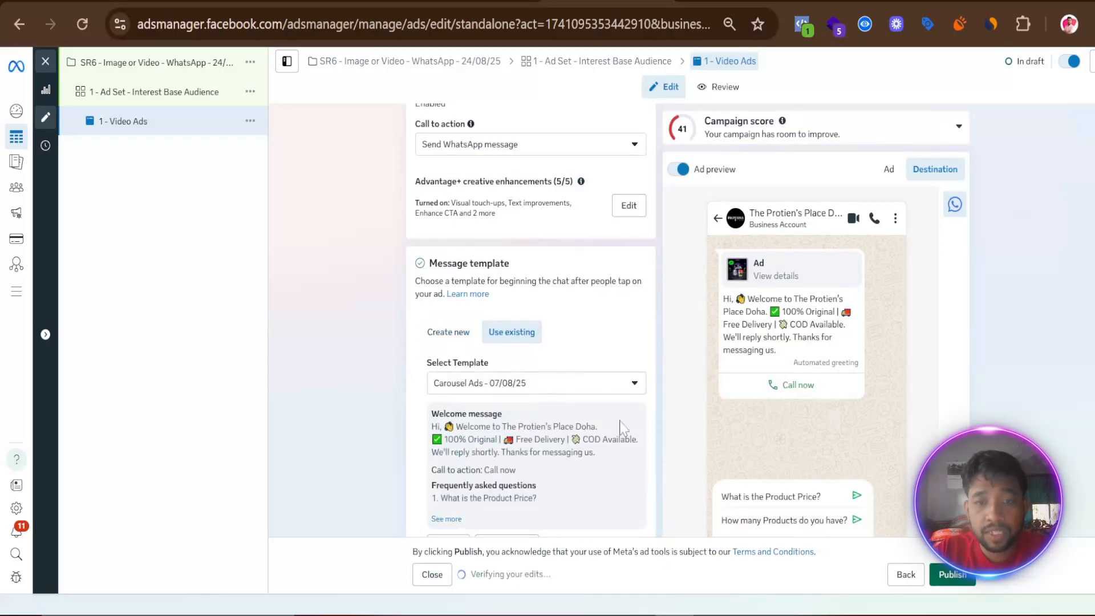
- Review the message template's welcome text, call to action and frequently asked questions, and save the template as is
scroll(792, 413, "down", 5)
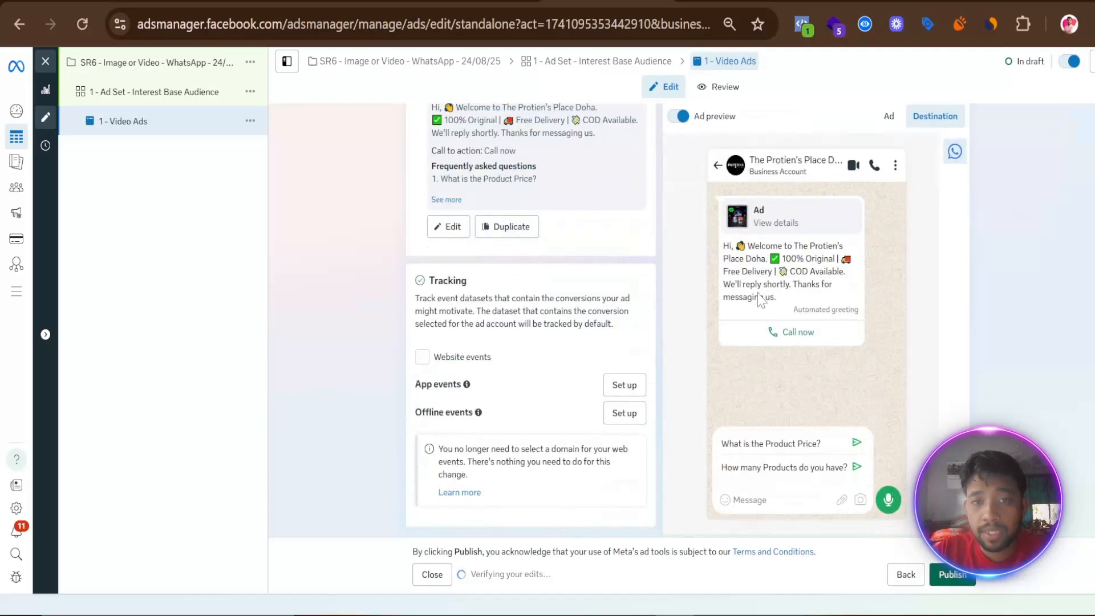
left_click(449, 227)
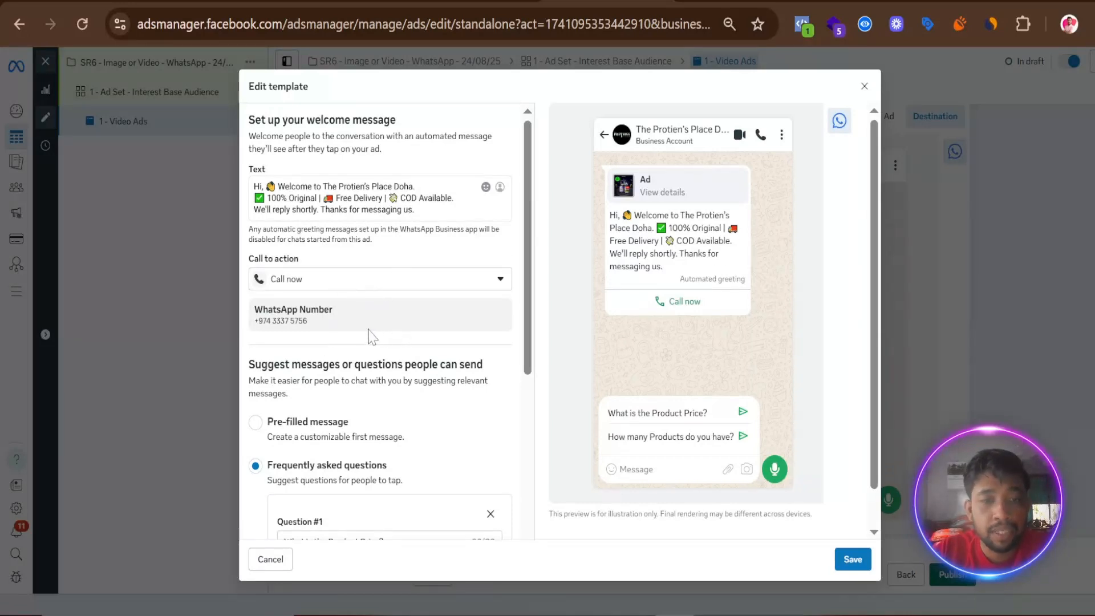
scroll(374, 334, "down", 5)
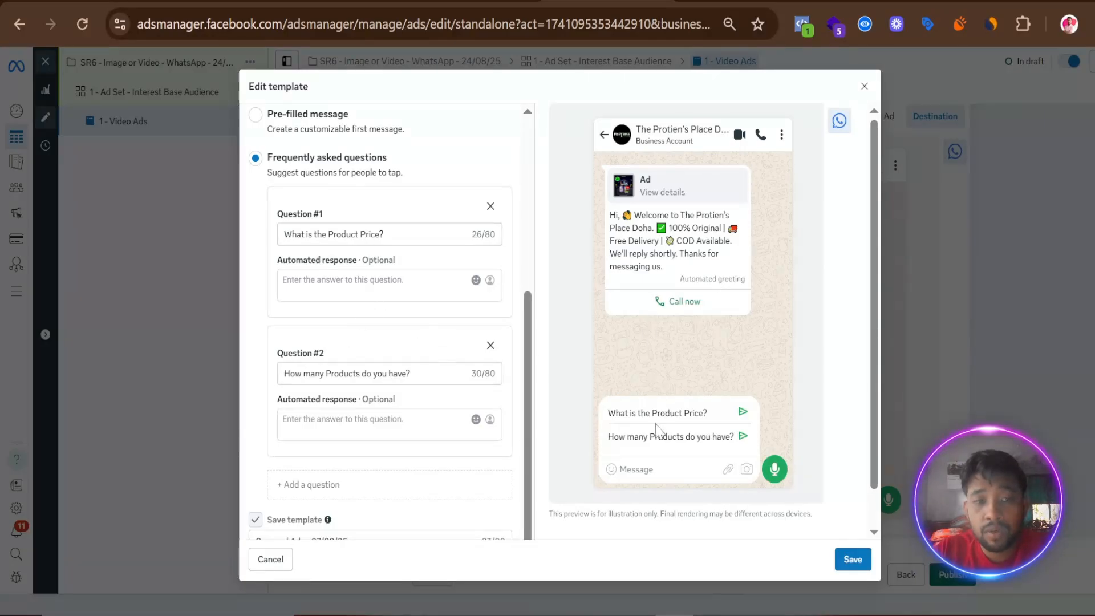
scroll(457, 411, "down", 1)
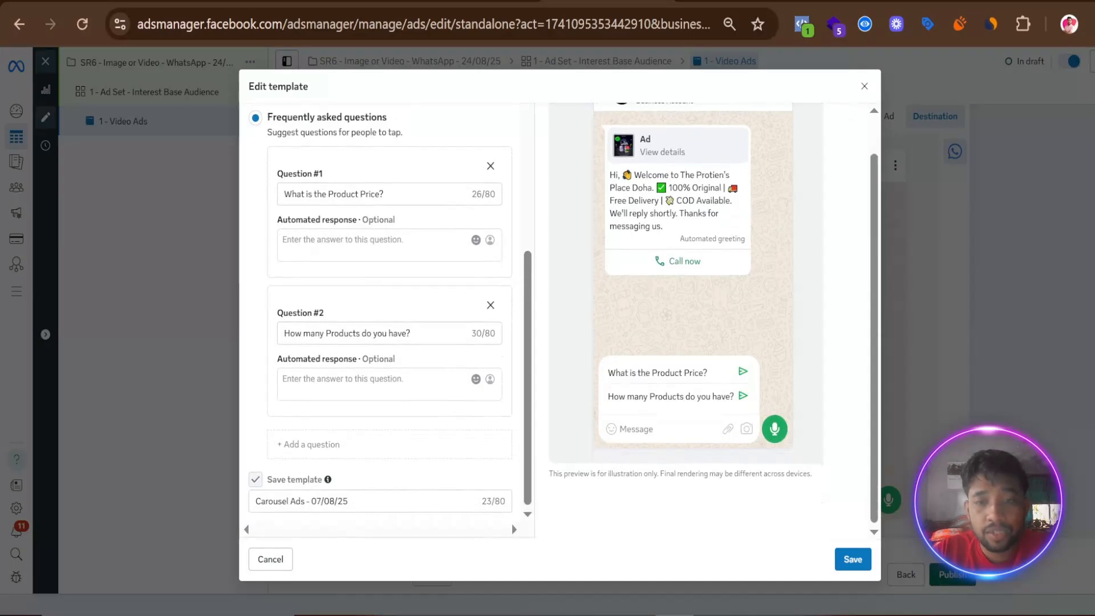
left_click(853, 559)
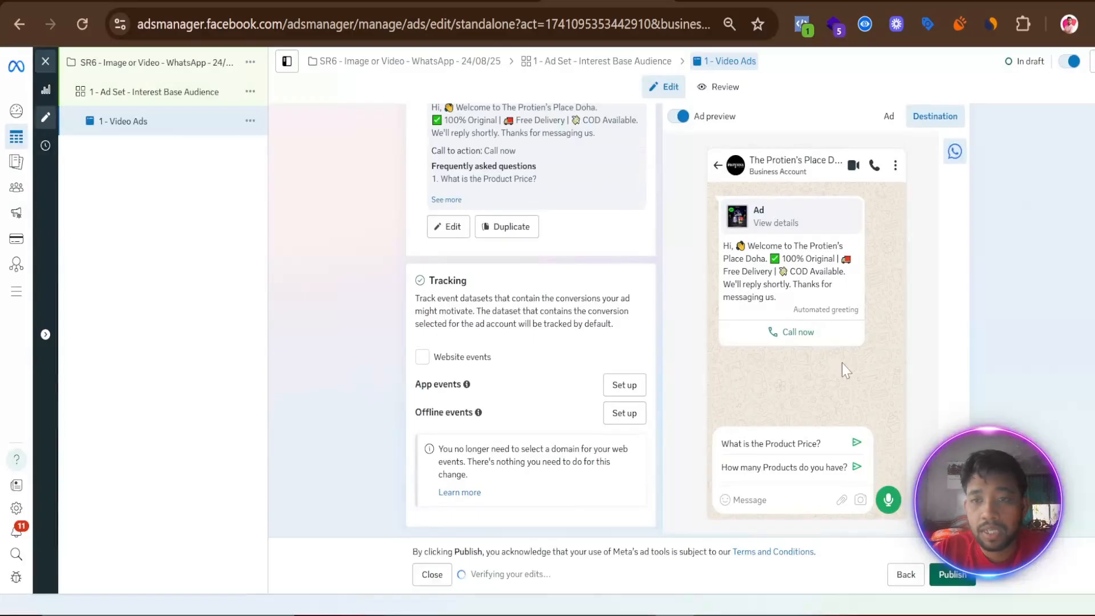
- Check the ad's placement previews and make one duplicate of the "1 - Video Ads" ad in the existing campaign and ad set
scroll(581, 398, "up", 5)
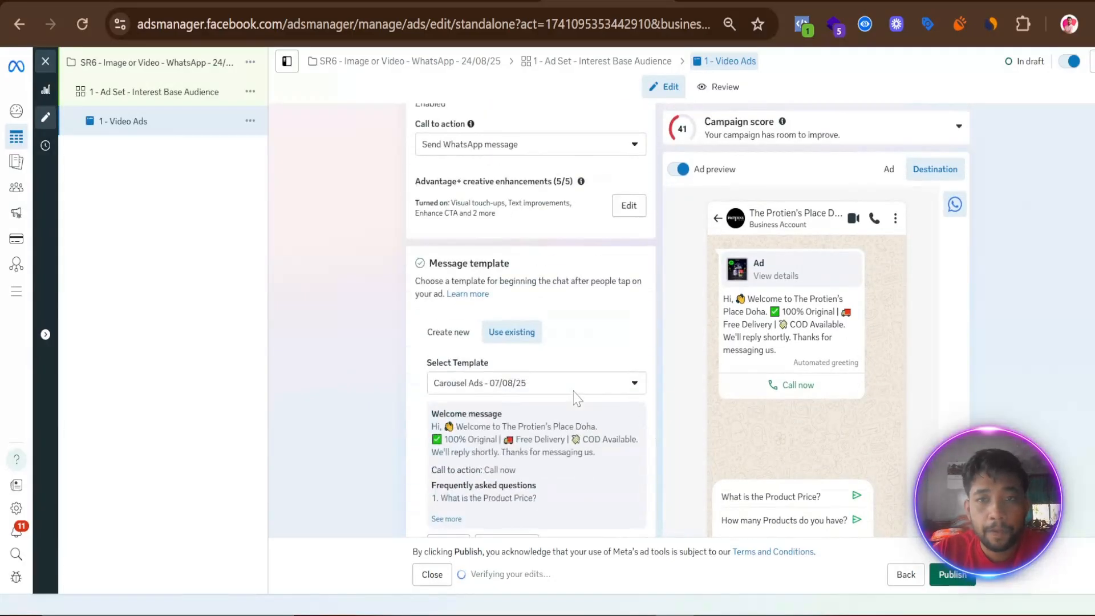
scroll(575, 396, "up", 10)
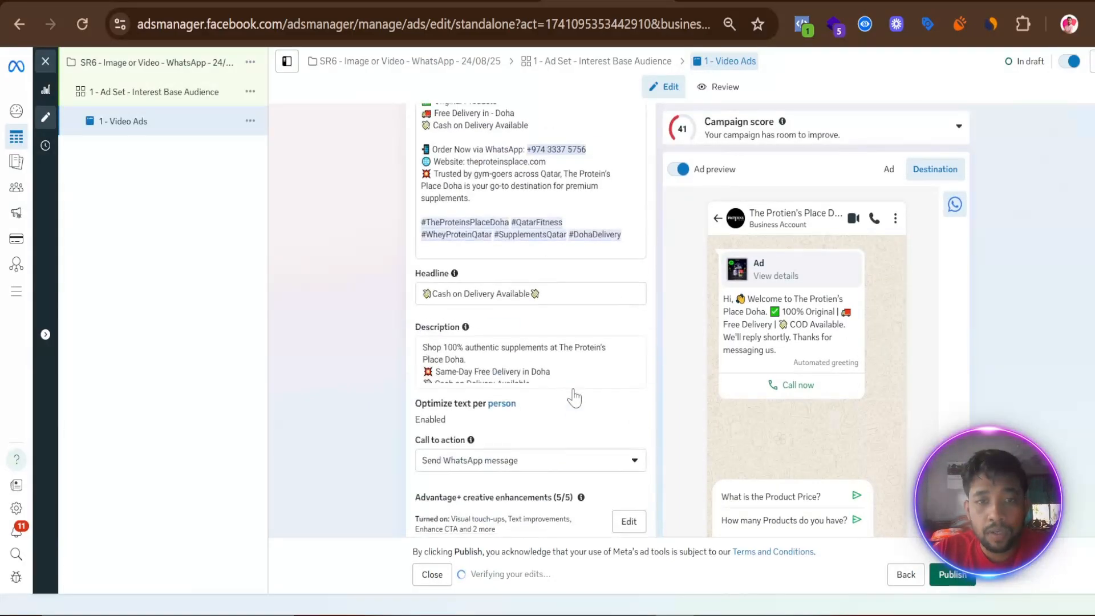
left_click(887, 170)
scroll(852, 433, "down", 3)
scroll(815, 428, "down", 3)
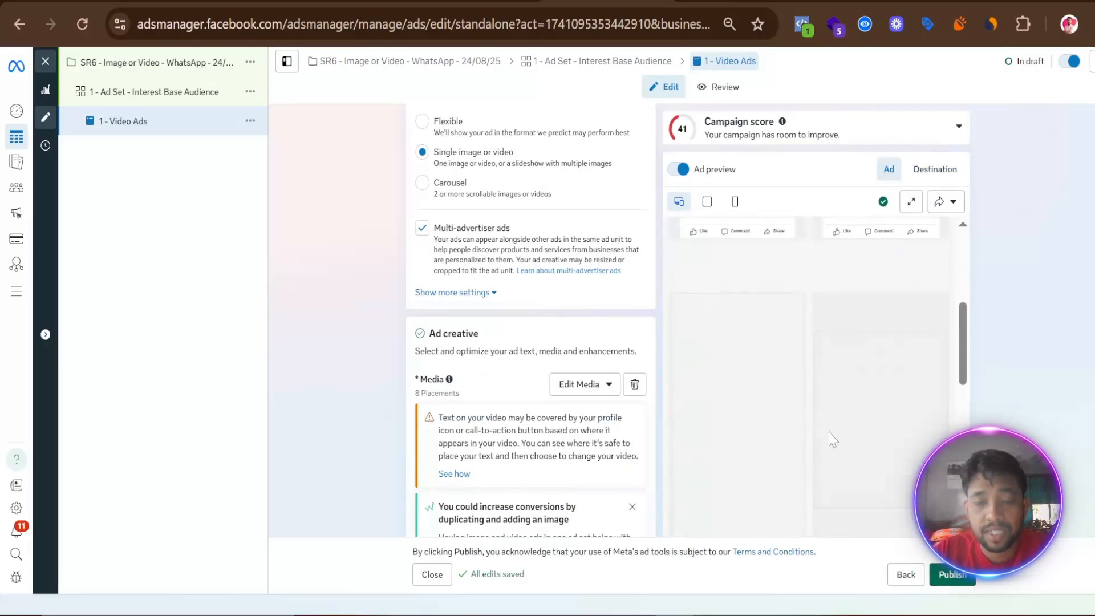
left_click(250, 120)
left_click(267, 179)
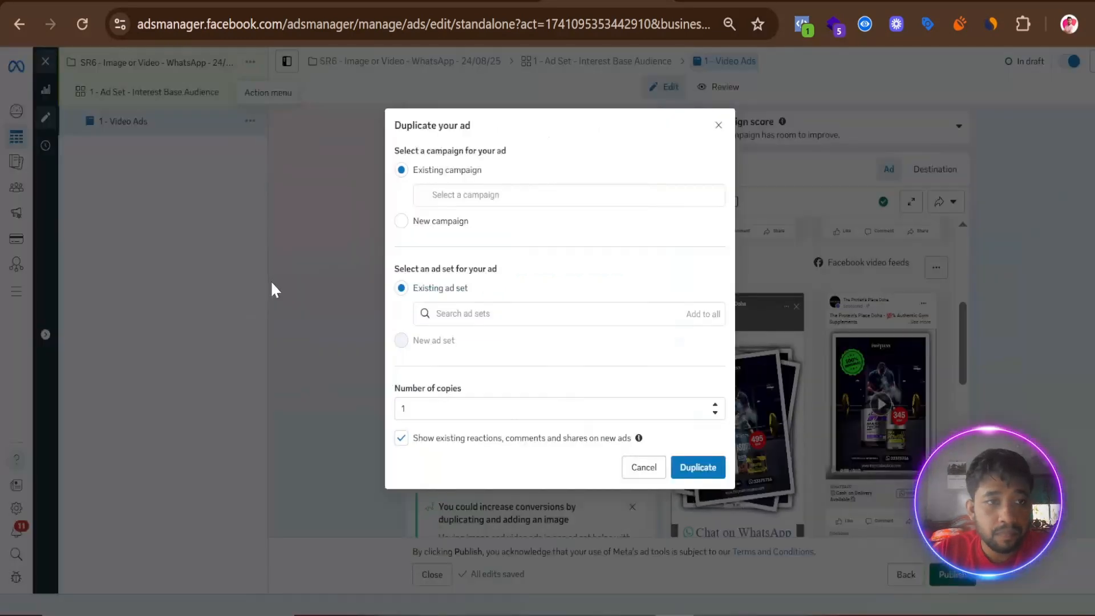
left_click(696, 488)
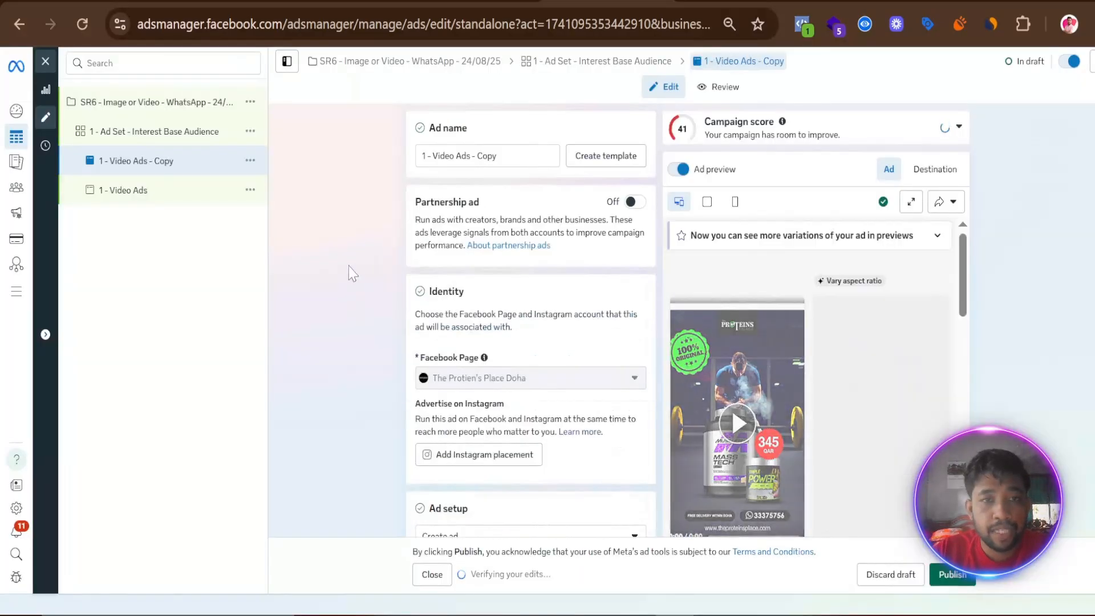
- Rename the duplicated ad as "1 - Image Ads"
left_click(535, 157)
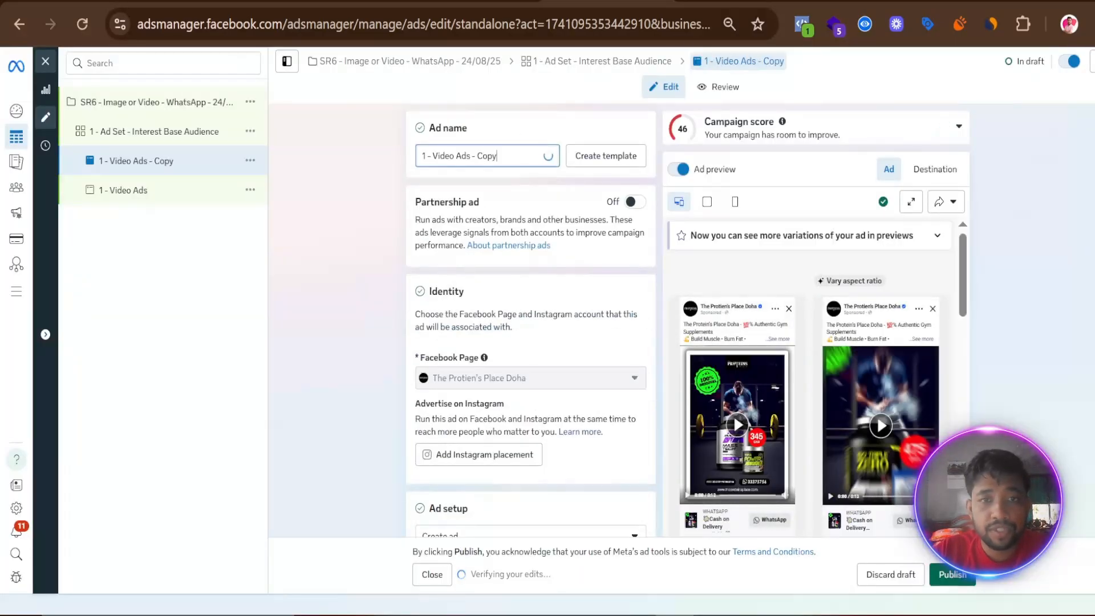
key("BackSpace")
key("BackSpace")
key("BackSpace")
key("BackSpace")
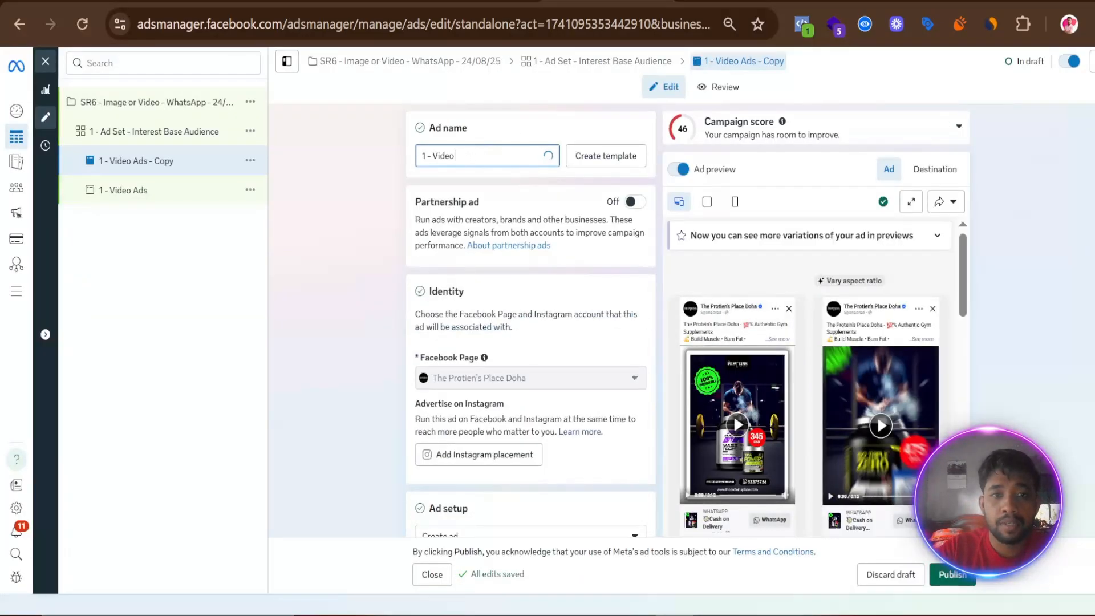
type("Im")
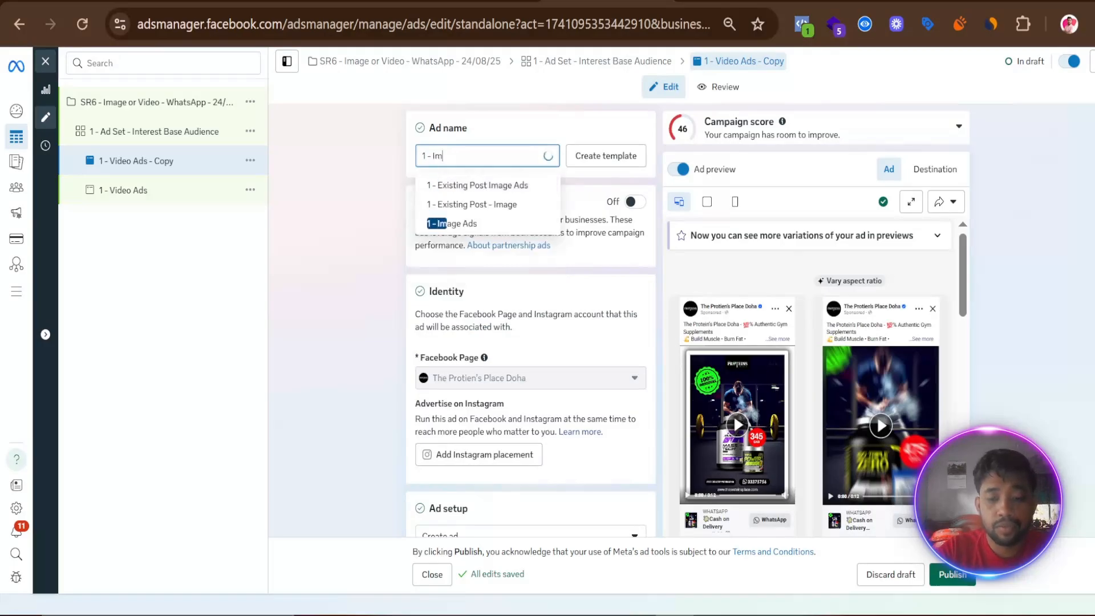
type("age ADs")
key("BackSpace")
key("BackSpace")
type("ds")
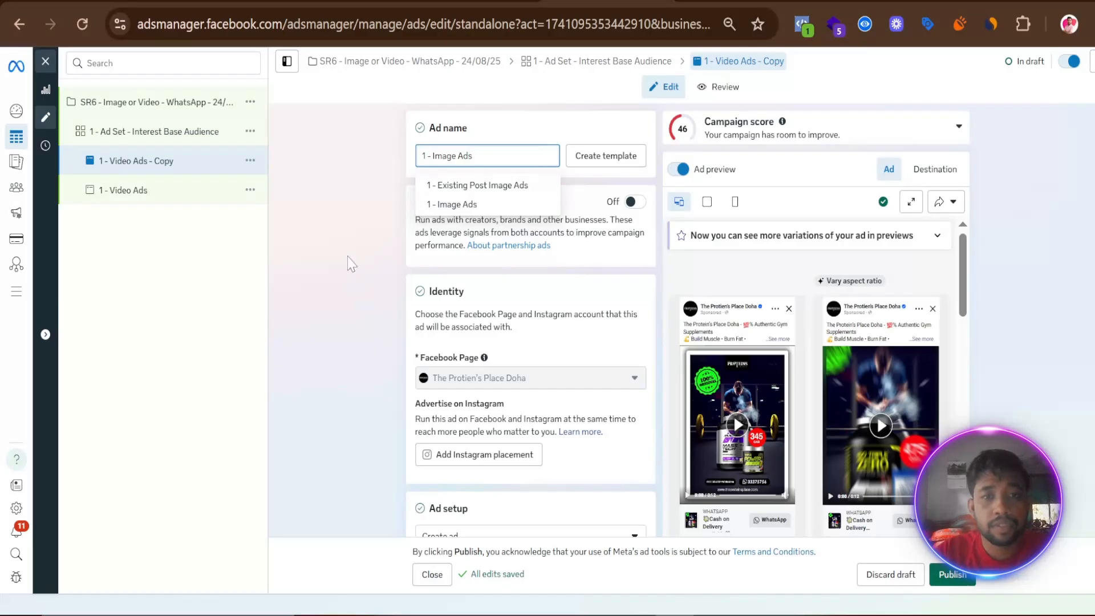
left_click(342, 318)
- Remove the video from the duplicated image ad's creative
scroll(343, 318, "down", 15)
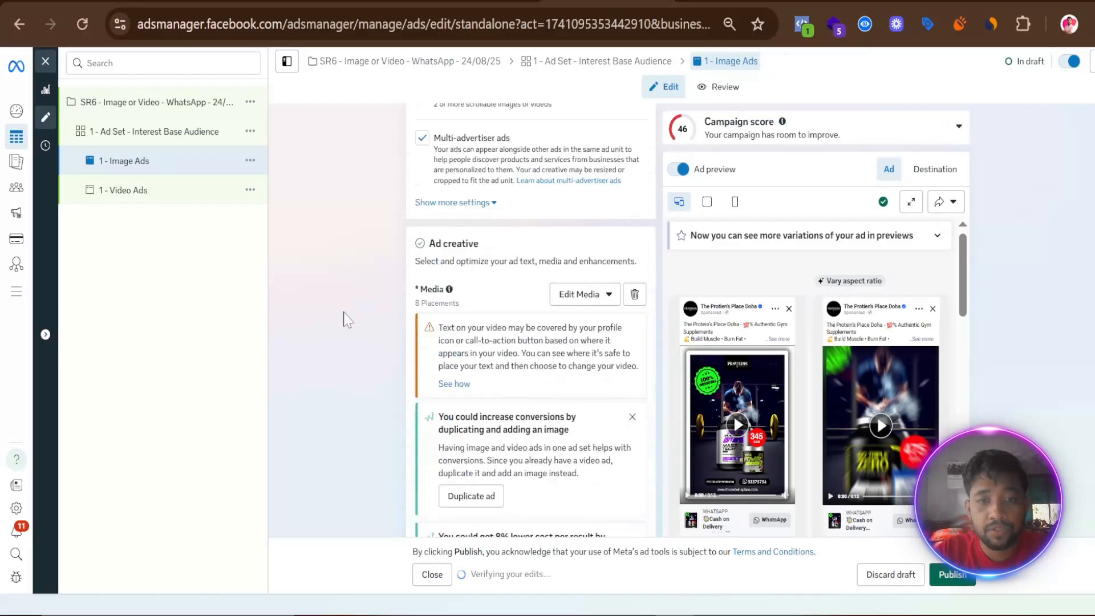
left_click(598, 296)
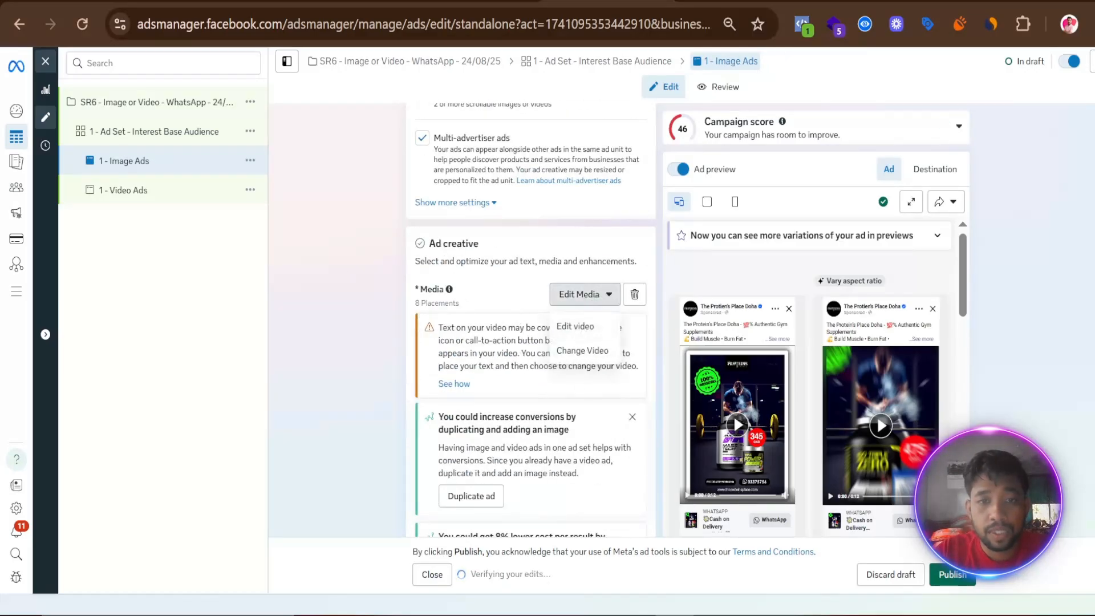
left_click(634, 294)
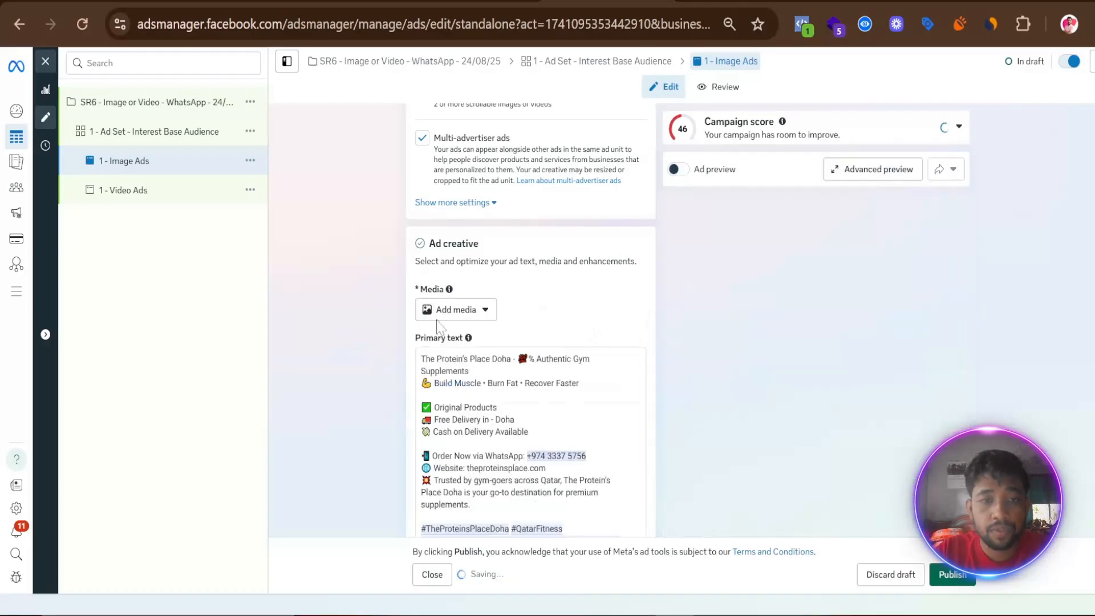
- Add the 505 QAR ISO protein image from the Facebook Page's media to the image ad, keeping the original crops and existing text
left_click(471, 312)
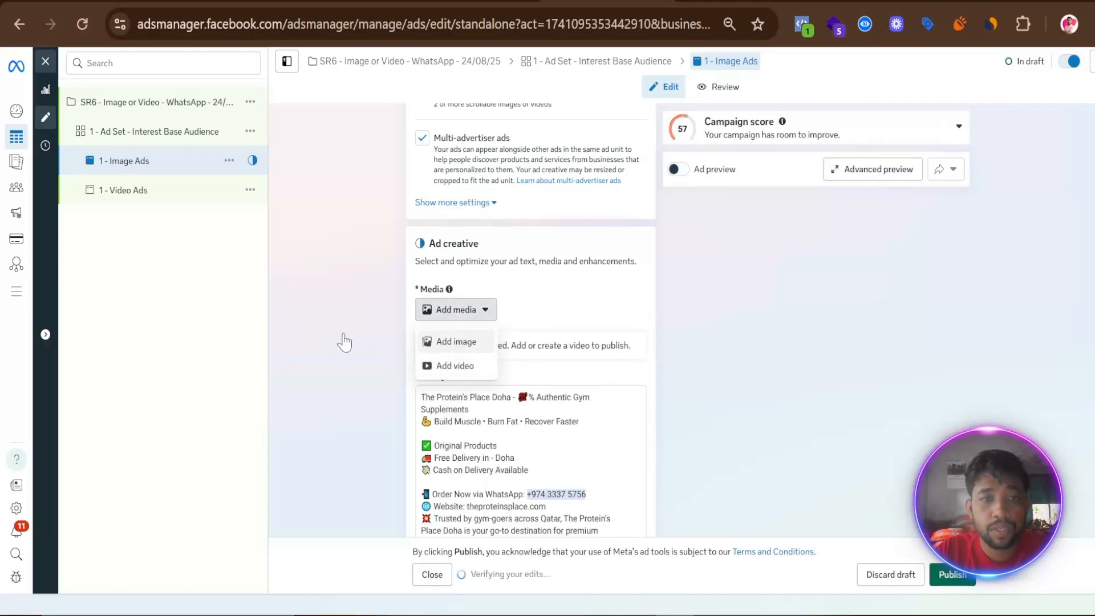
left_click(456, 341)
left_click(533, 137)
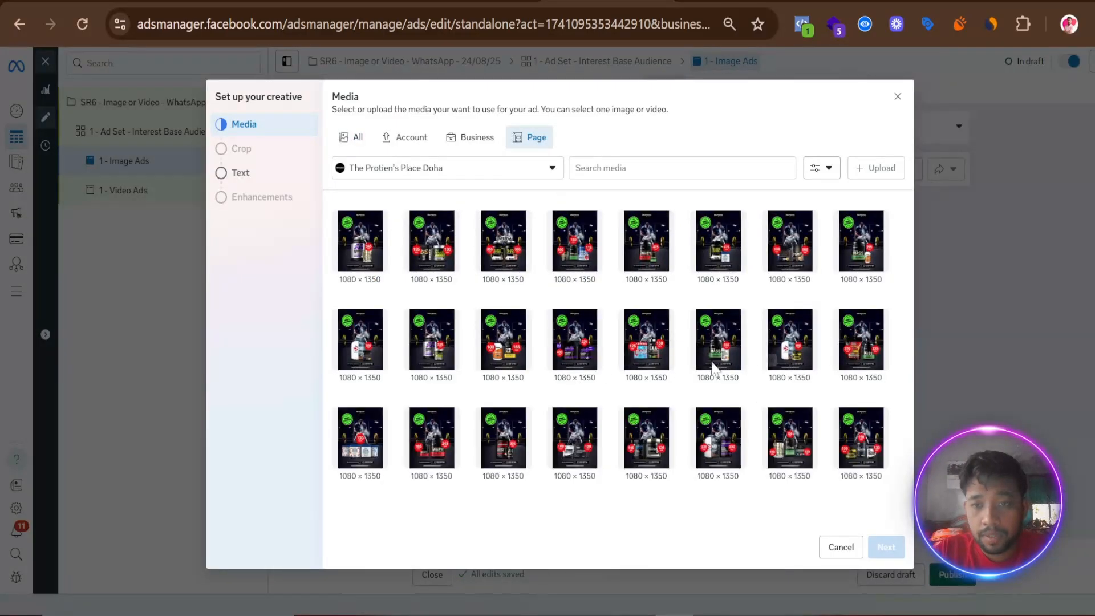
left_click(361, 338)
left_click(885, 547)
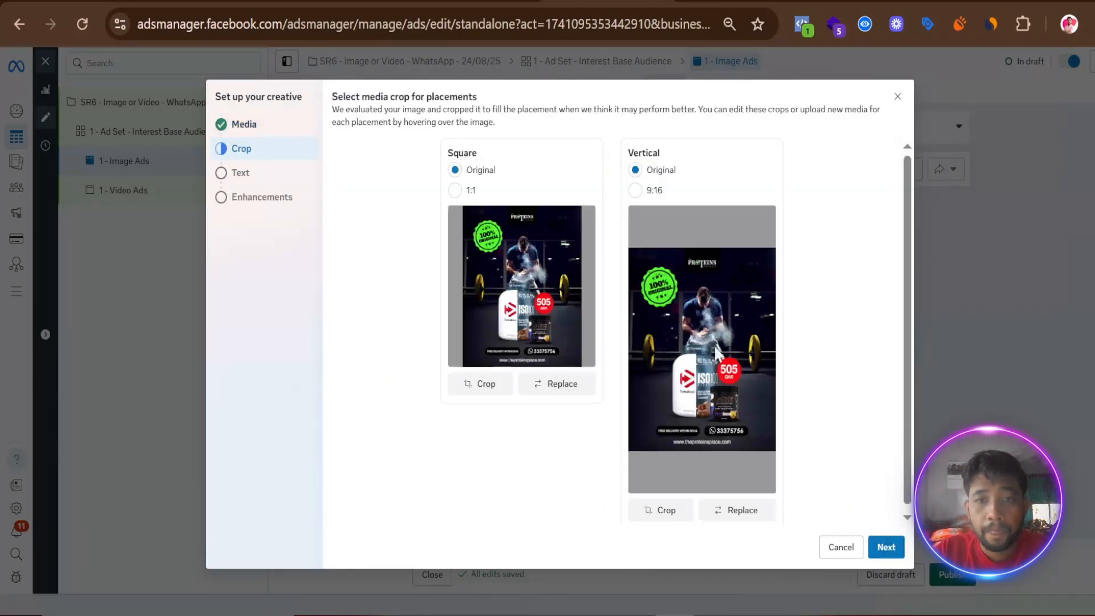
left_click(887, 547)
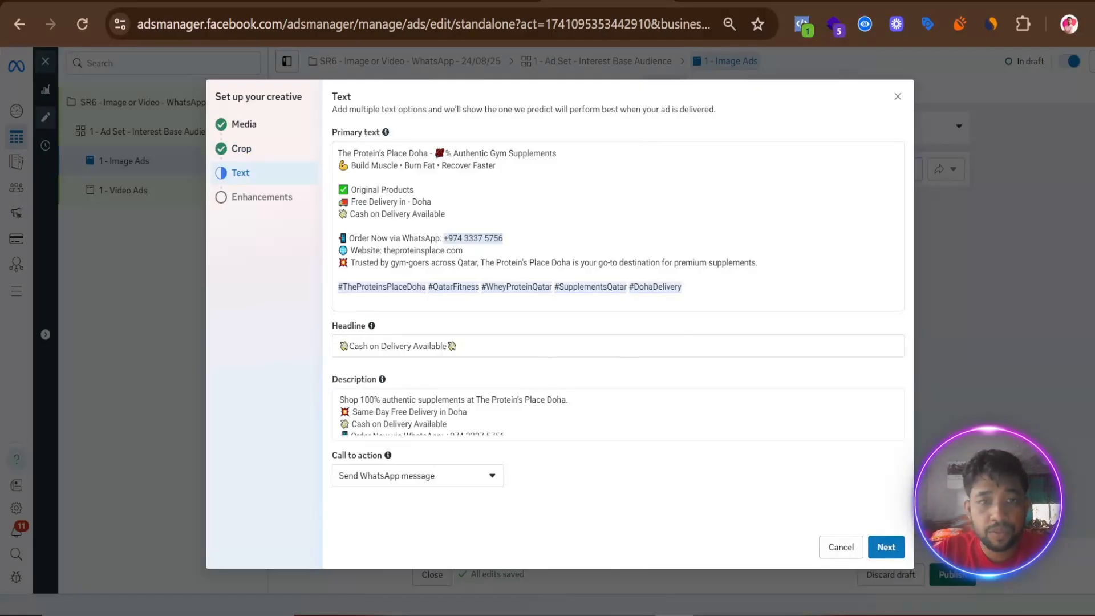
left_click(886, 546)
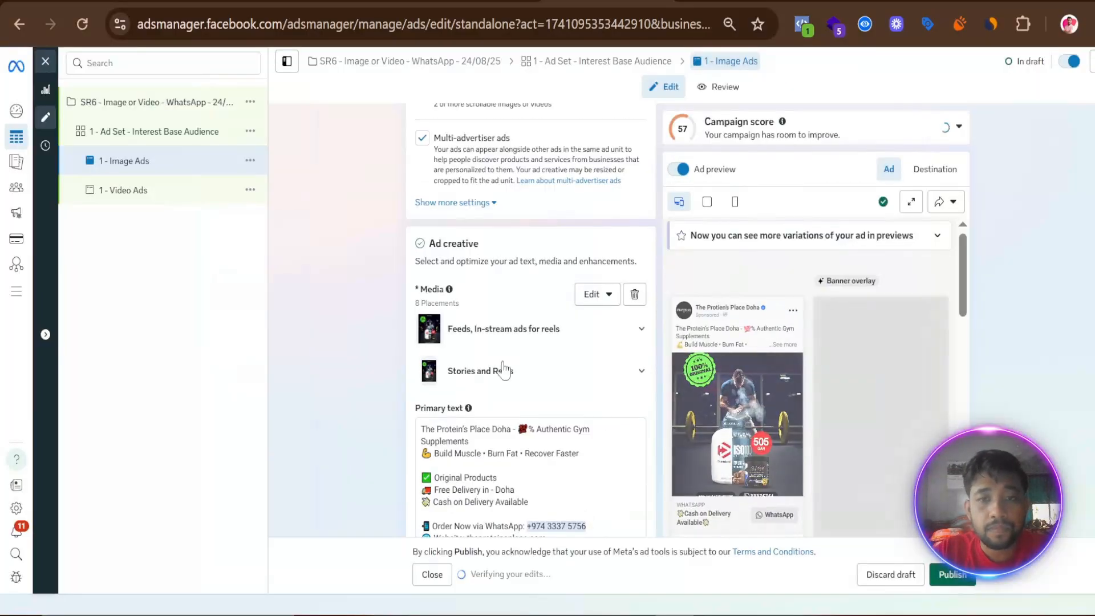
- Compare the placement previews of "1 - Image Ads" and "1 - Video Ads", and review the image ad's identity, setup, message template and tracking settings
scroll(741, 435, "down", 1)
scroll(743, 435, "down", 2)
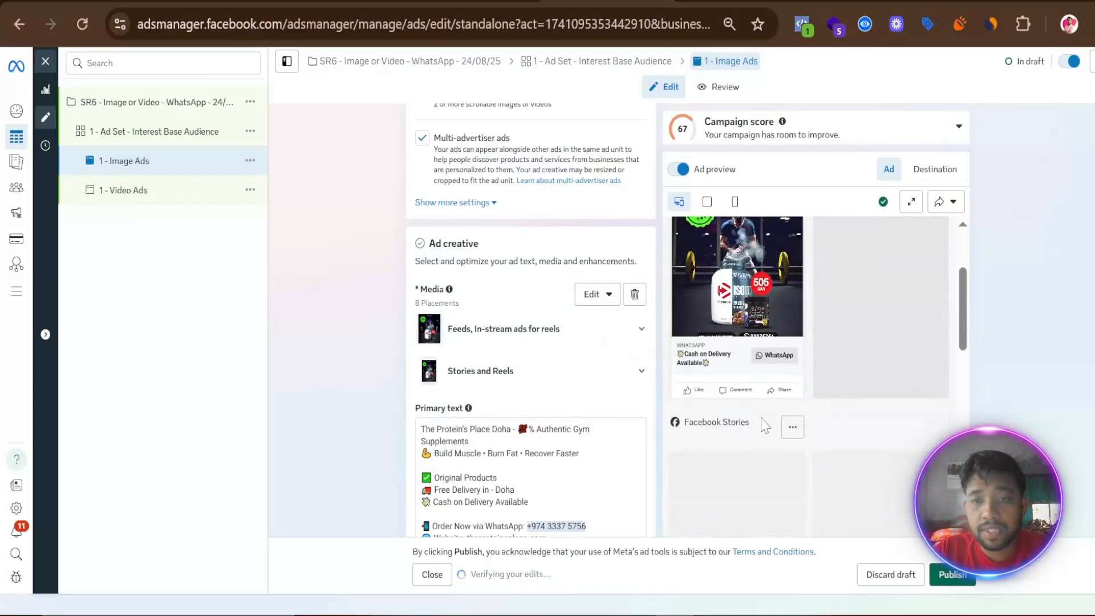
scroll(762, 410, "up", 3)
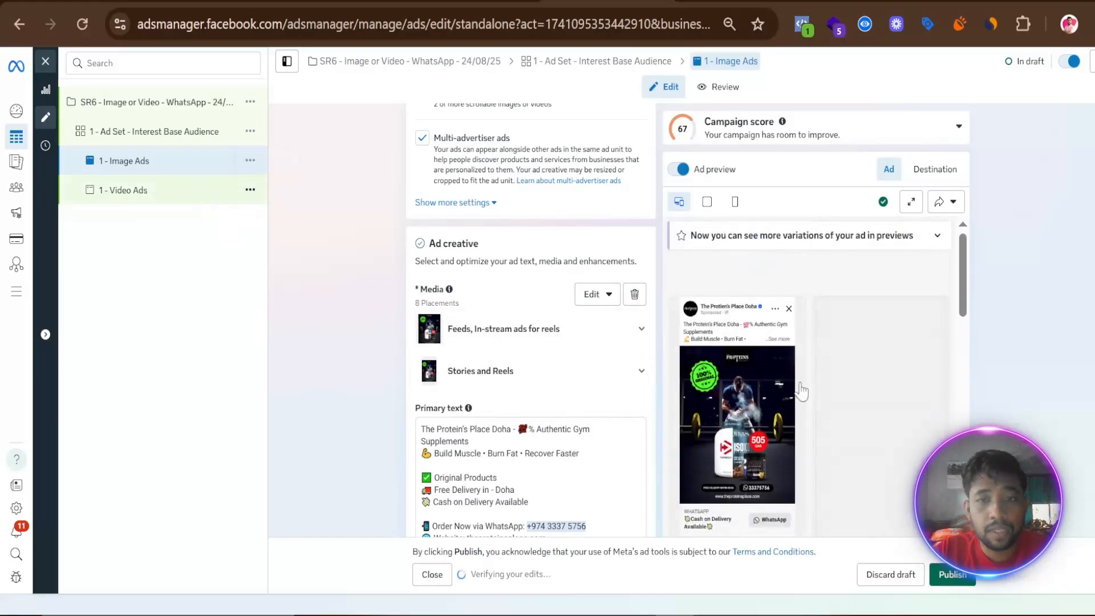
left_click(131, 189)
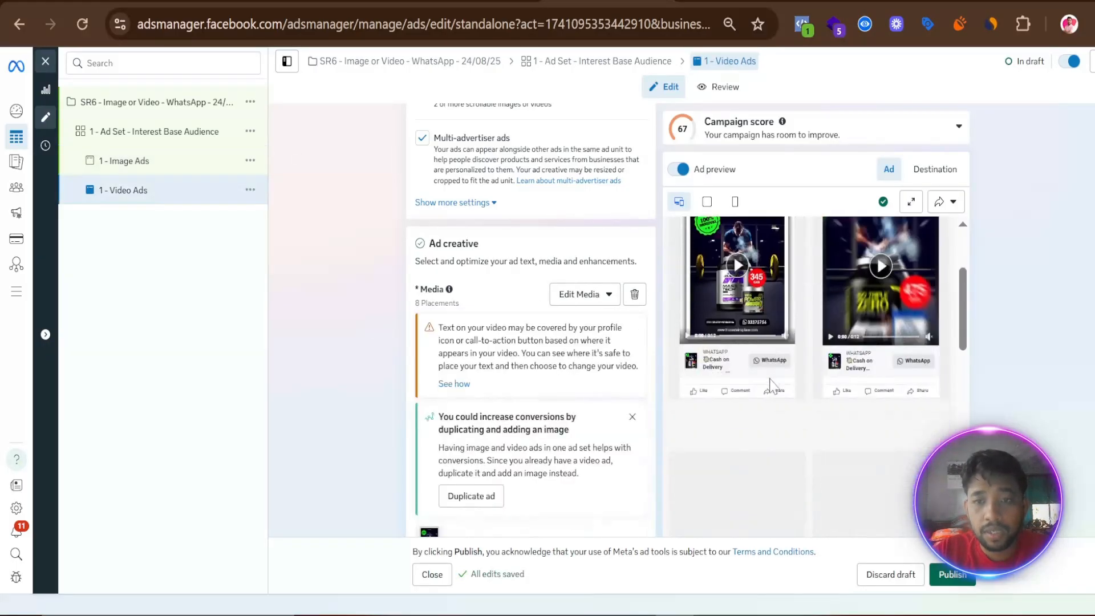
left_click(167, 154)
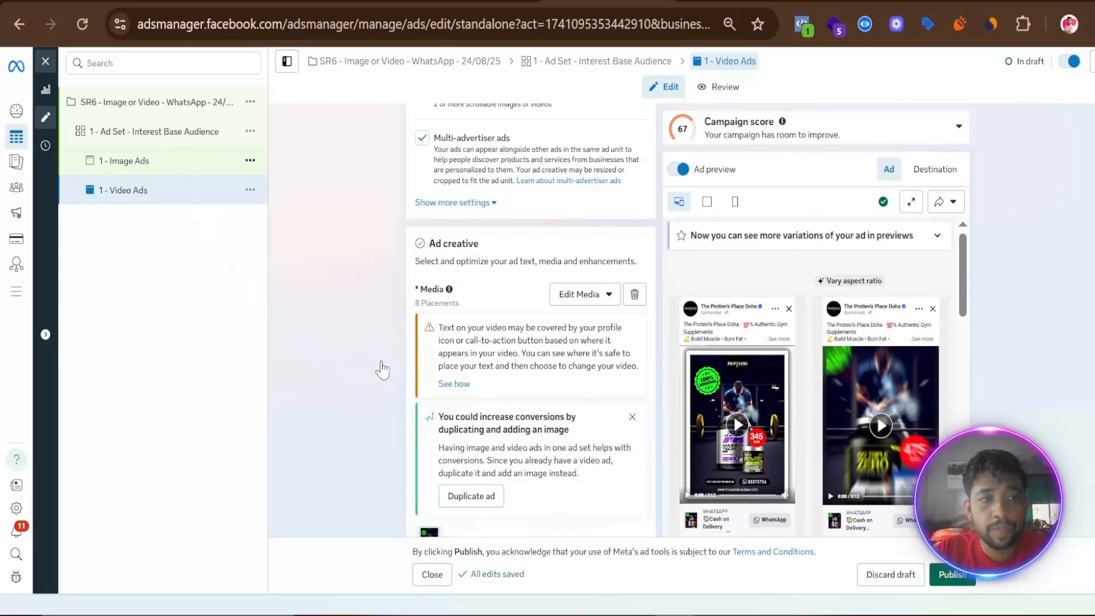
scroll(373, 379, "down", 15)
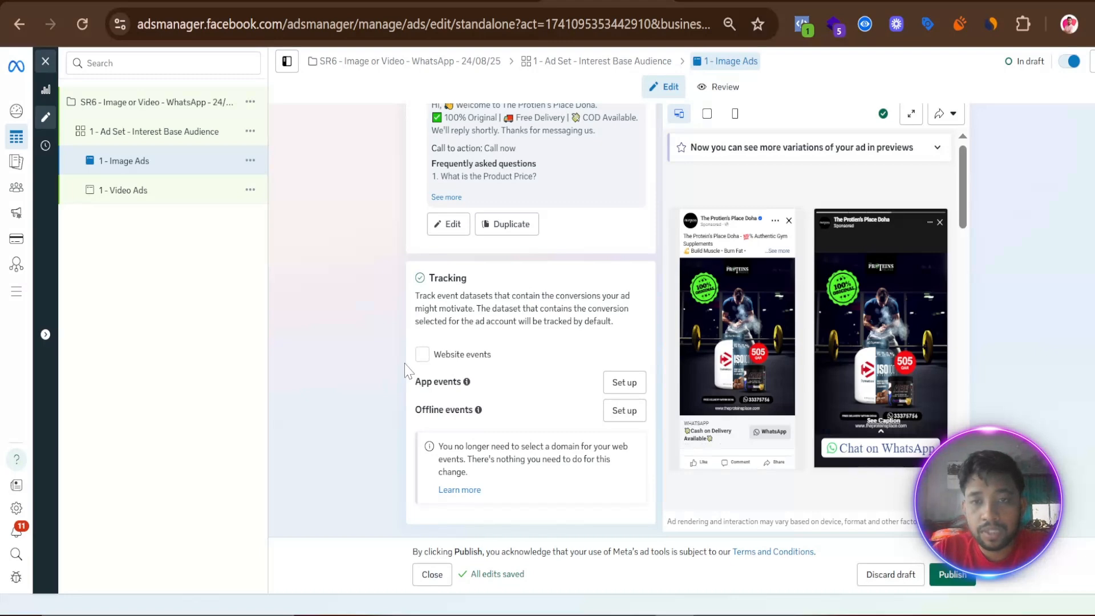
scroll(390, 376, "up", 12)
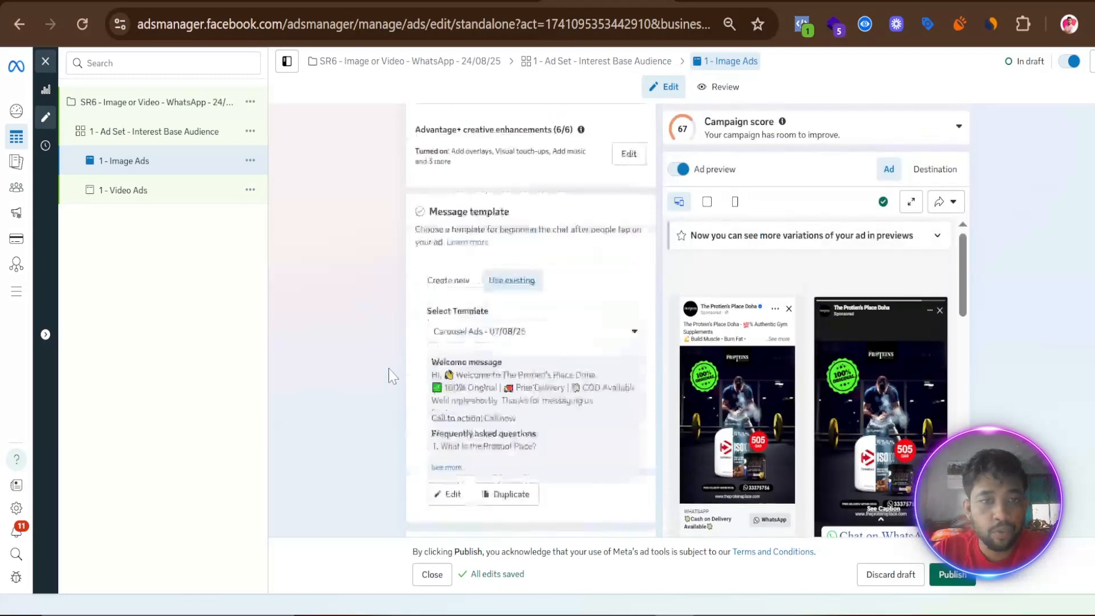
scroll(390, 372, "up", 6)
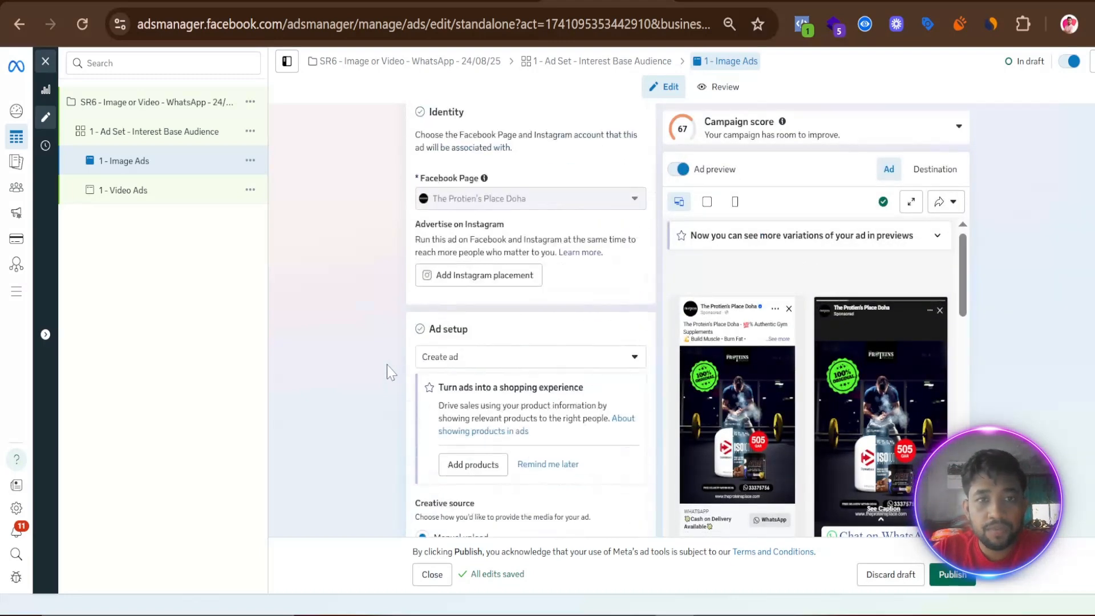
scroll(390, 371, "up", 3)
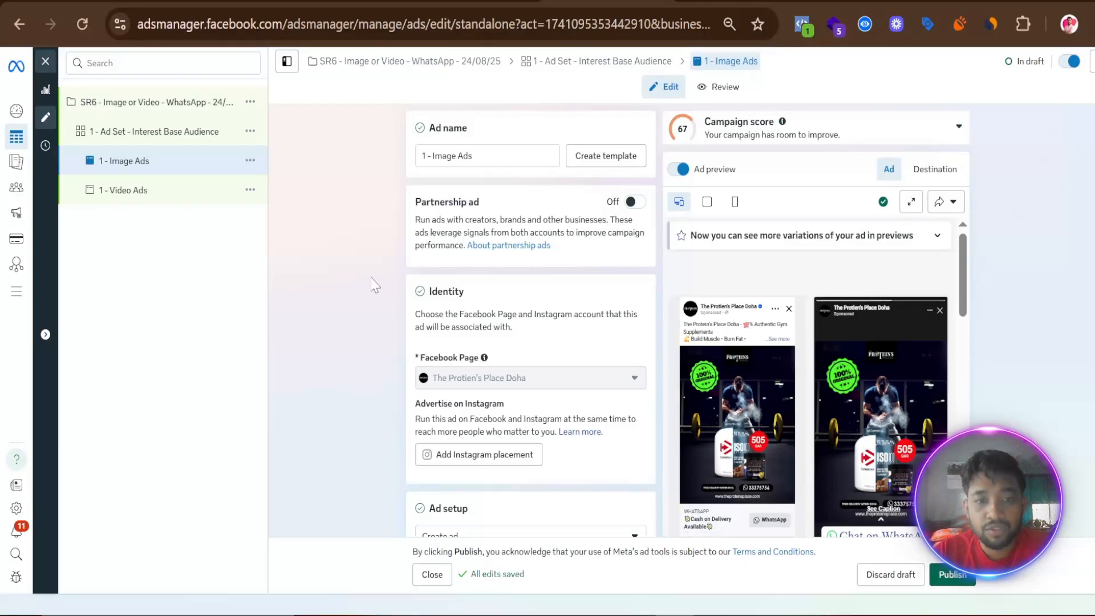
scroll(374, 285, "down", 3)
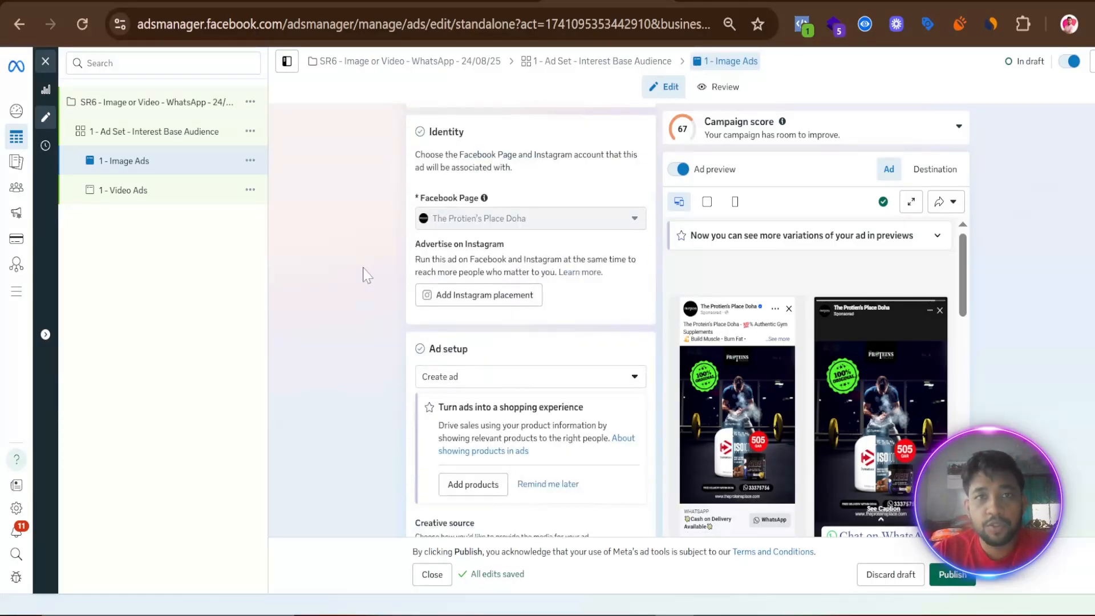